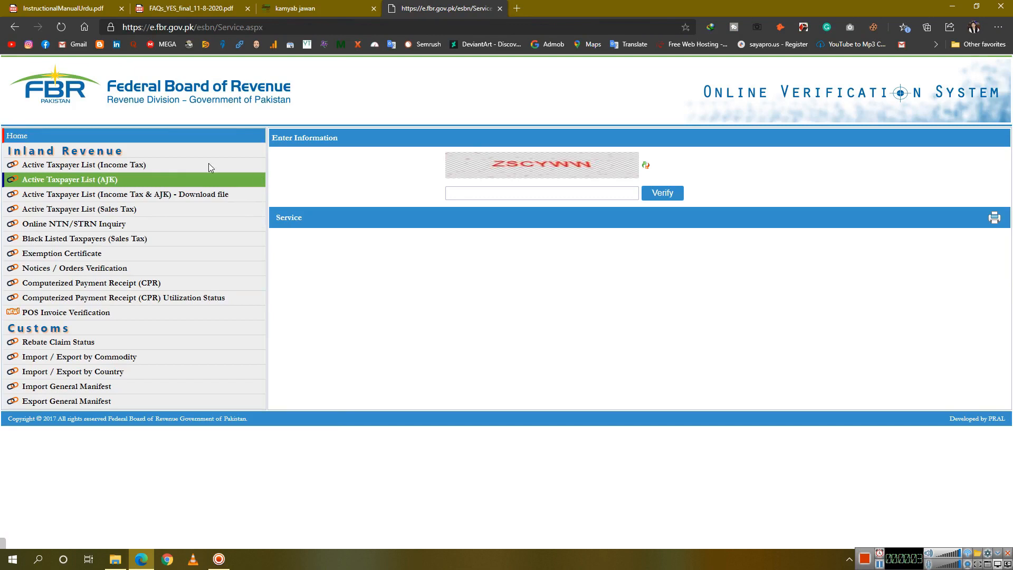
Run an Online NTN/STRN Inquiry by CNIC with the registration number and captcha, and verify it
left_click(105, 225)
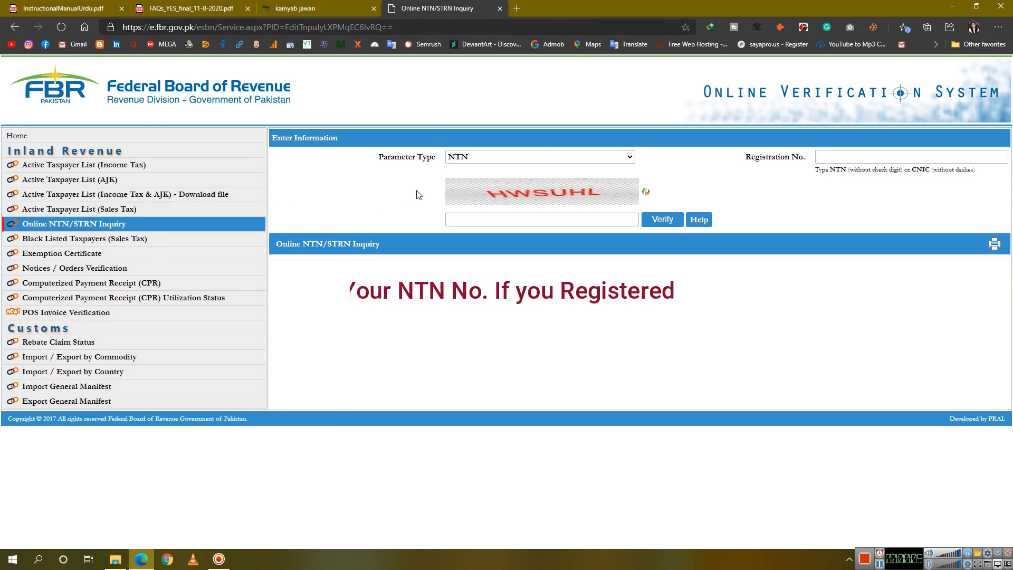
left_click(864, 153)
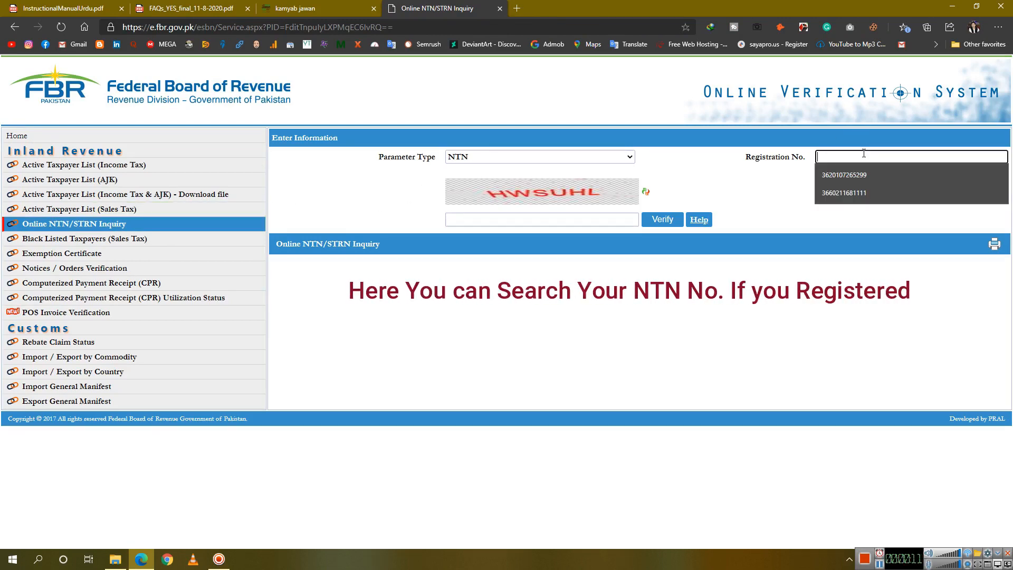
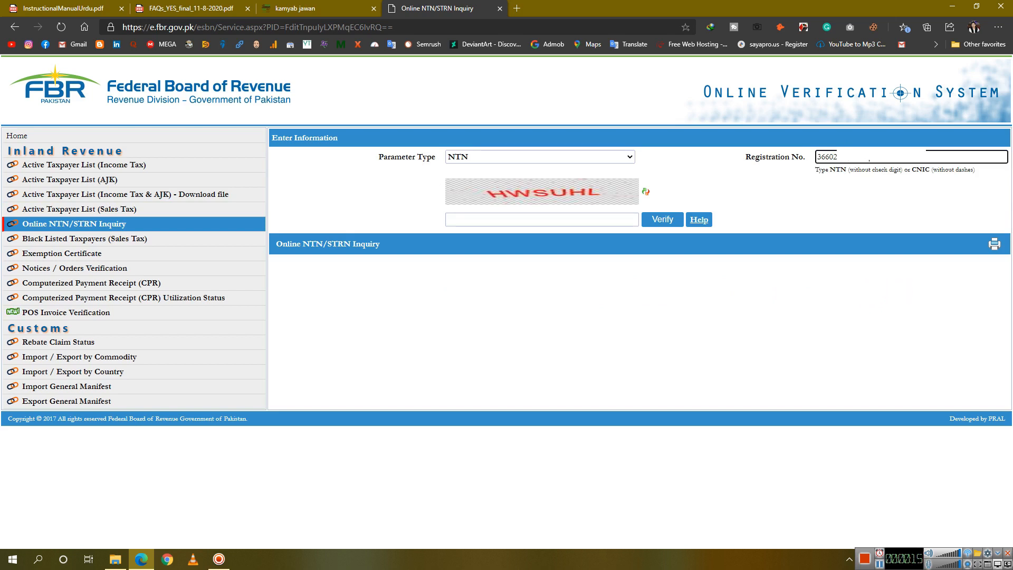
left_click(546, 156)
left_click(542, 192)
left_click(566, 215)
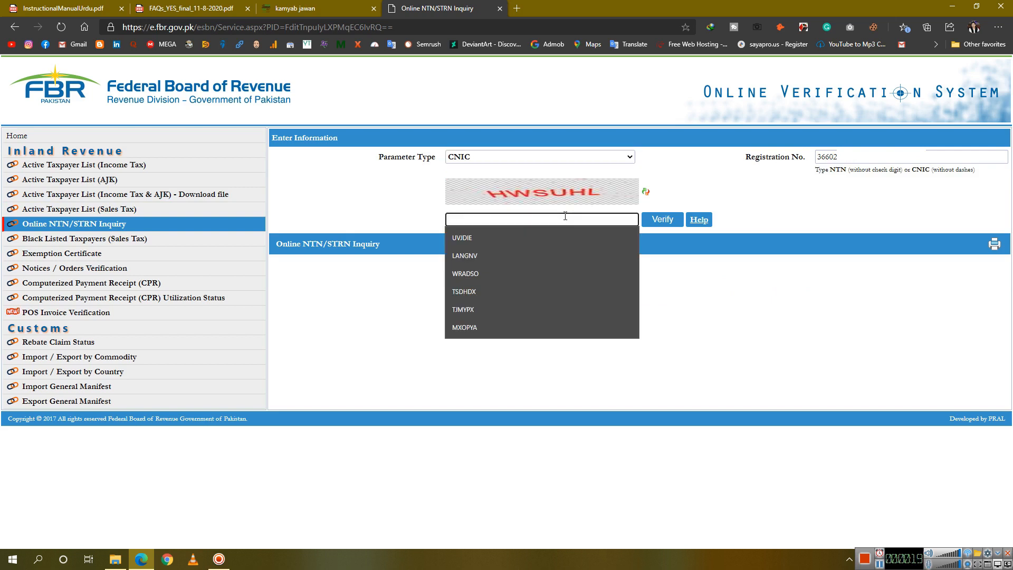
type("HWSUHL")
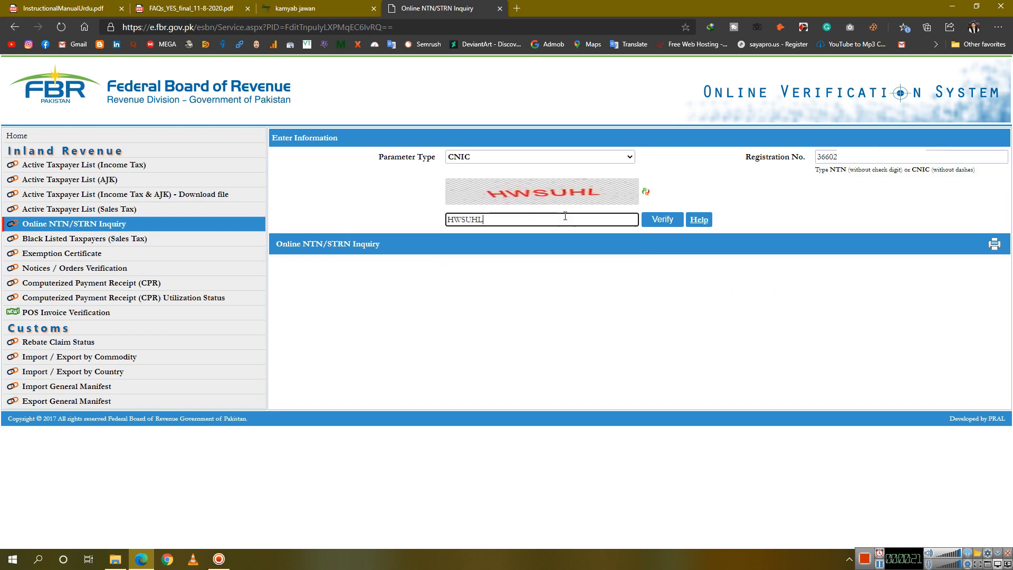
left_click(660, 224)
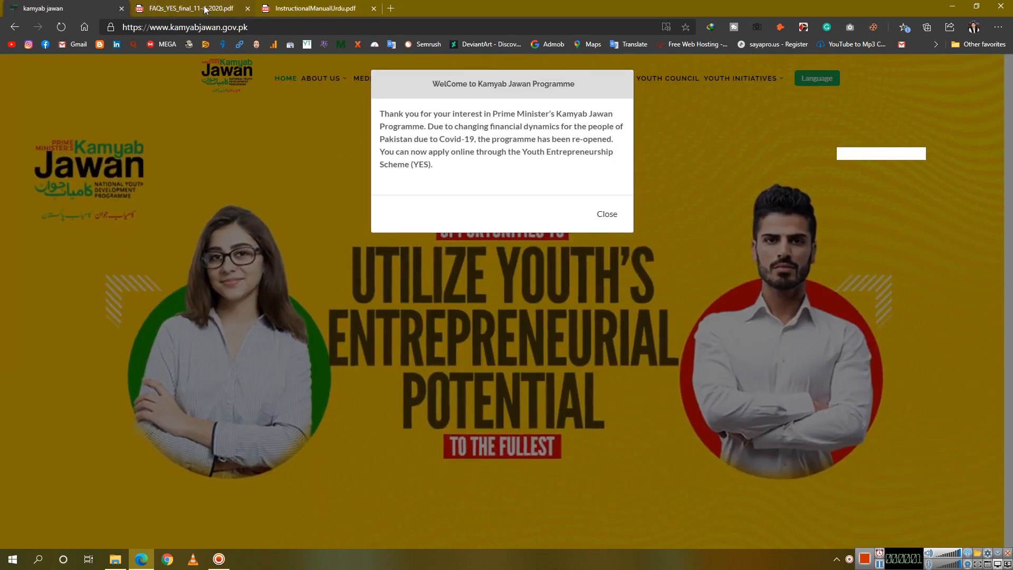
Read through pages 1–3 of the FAQs PDF, then bring up InstructionalManualUrdu.pdf
key("ctrl+Tab")
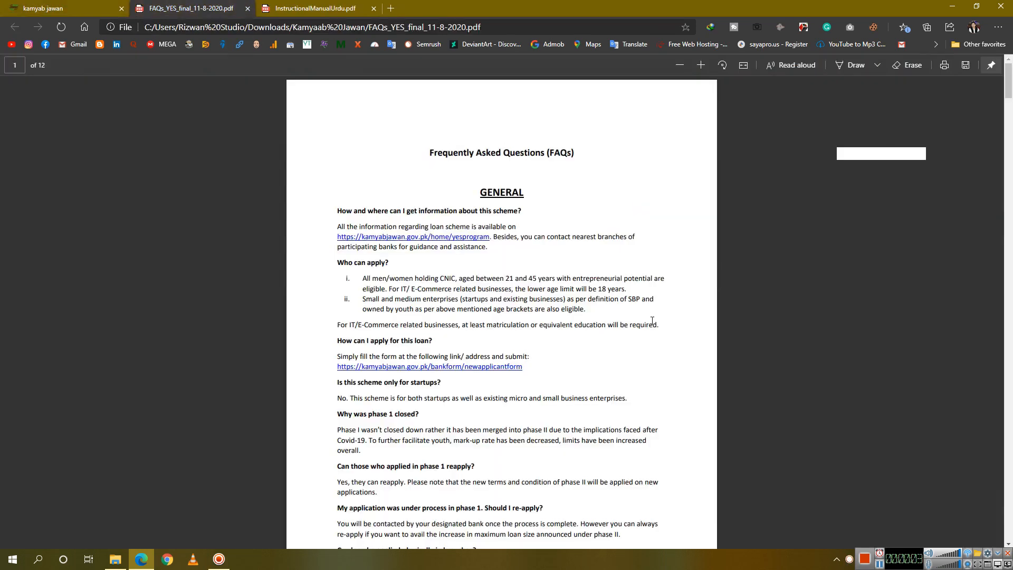
scroll(653, 320, "up", 5)
scroll(653, 318, "down", 20)
scroll(654, 319, "down", 8)
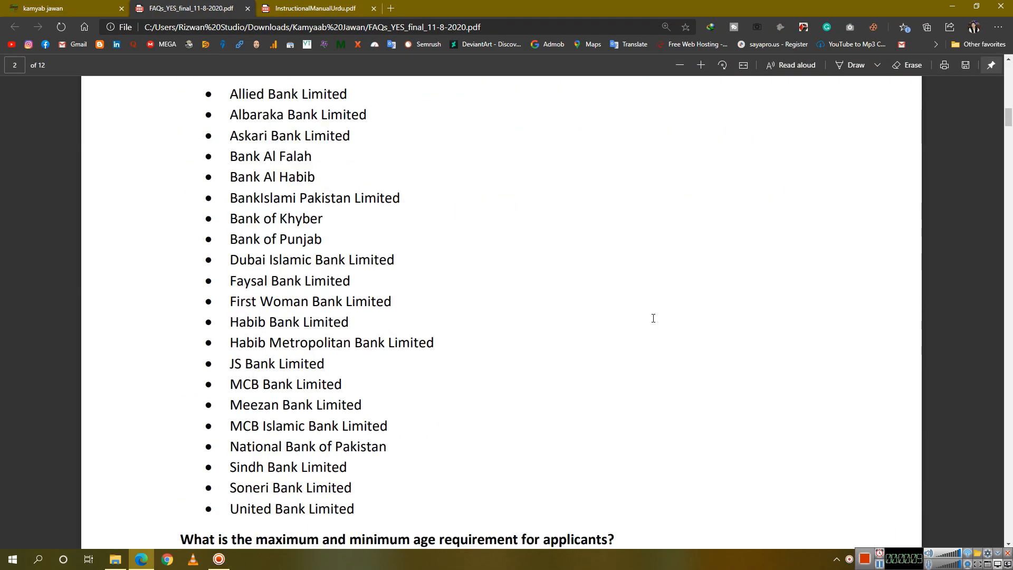
scroll(653, 318, "up", 3)
scroll(241, 222, "down", 10)
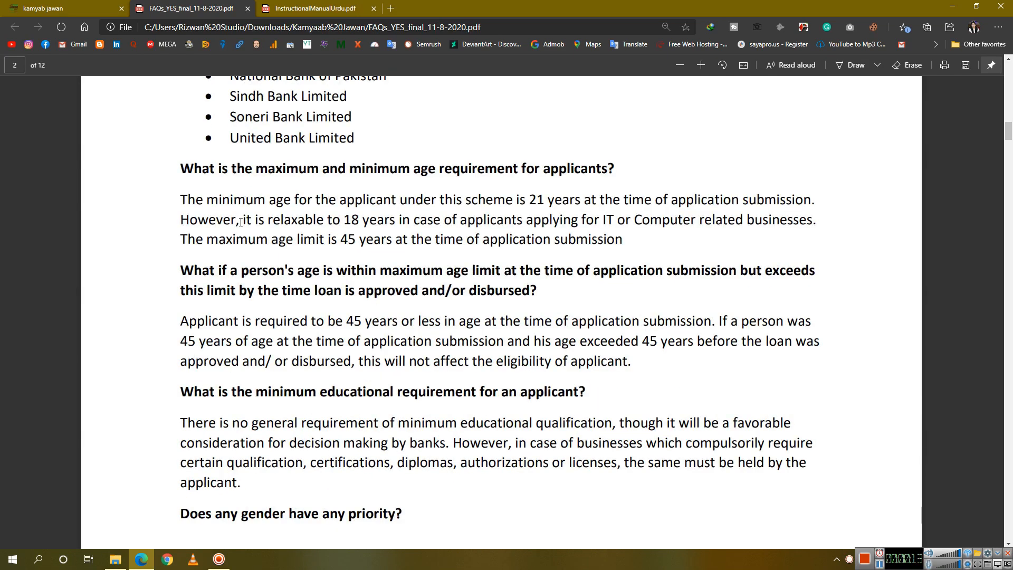
scroll(241, 223, "down", 3)
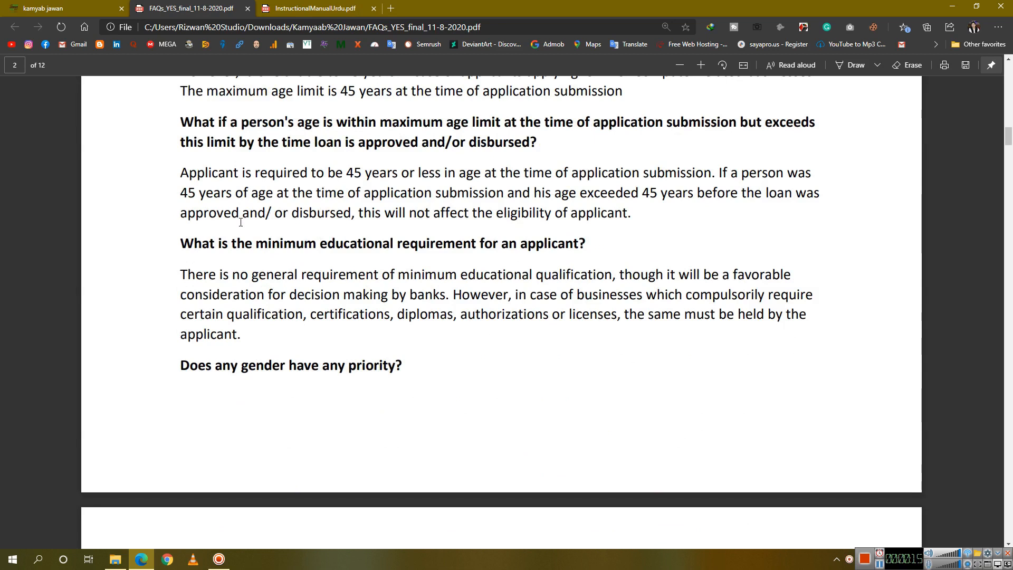
scroll(241, 222, "down", 4)
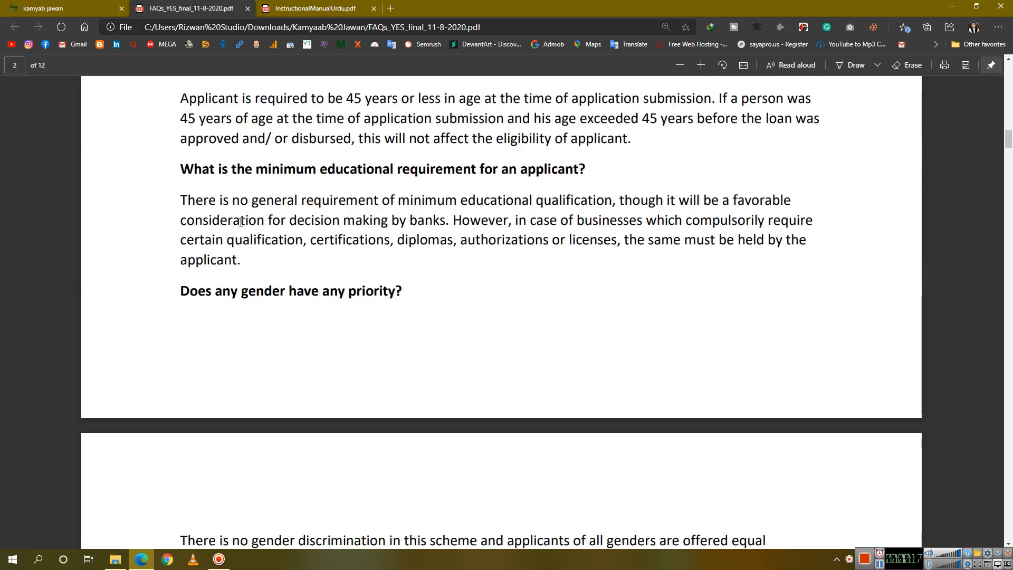
scroll(241, 222, "down", 14)
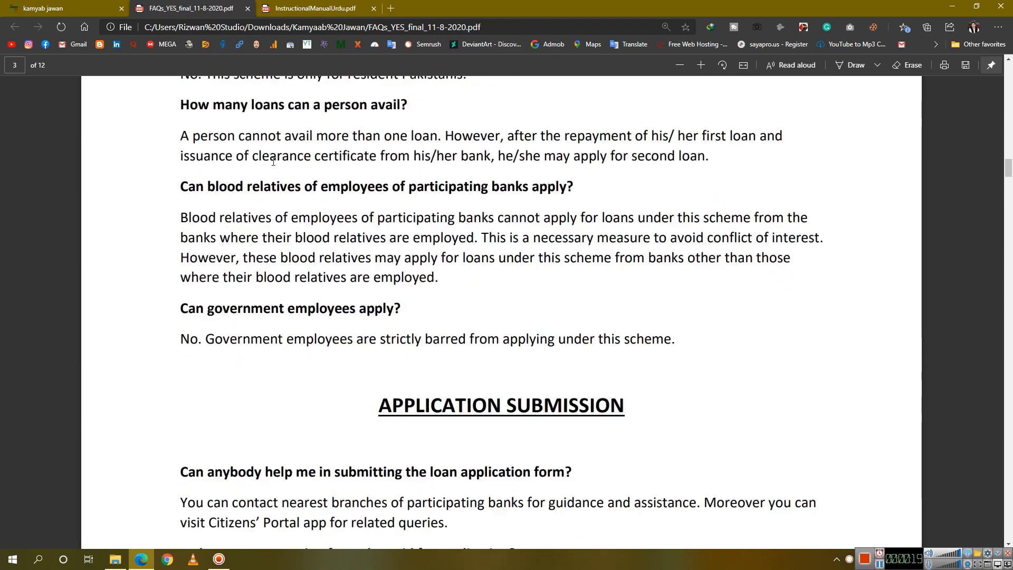
left_click(293, 6)
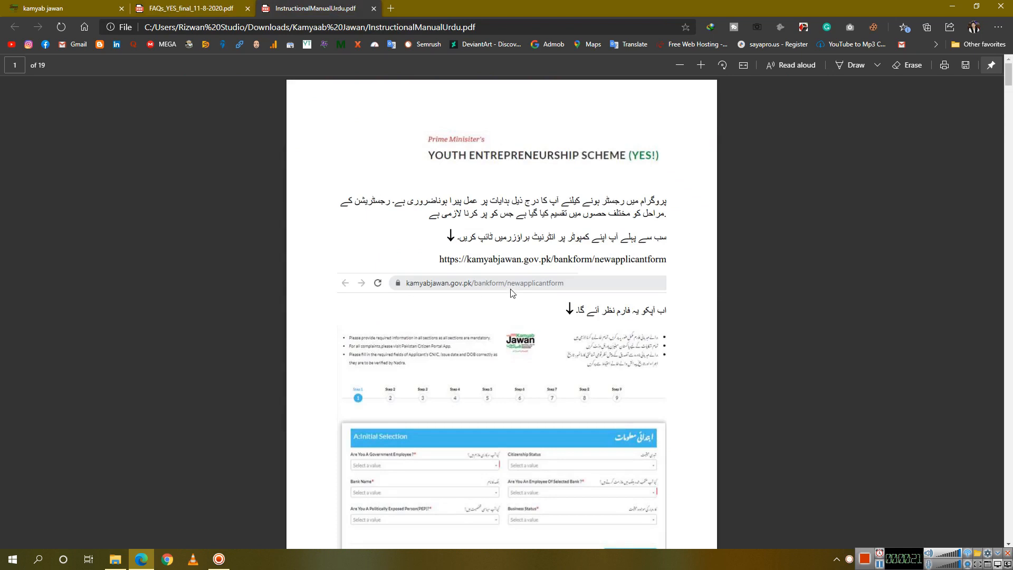
Zoom into the Urdu manual and read its early pages, briefly highlighting the red tax-number note
key("ctrl+plus")
scroll(511, 294, "down", 10)
scroll(511, 293, "down", 20)
scroll(511, 294, "down", 15)
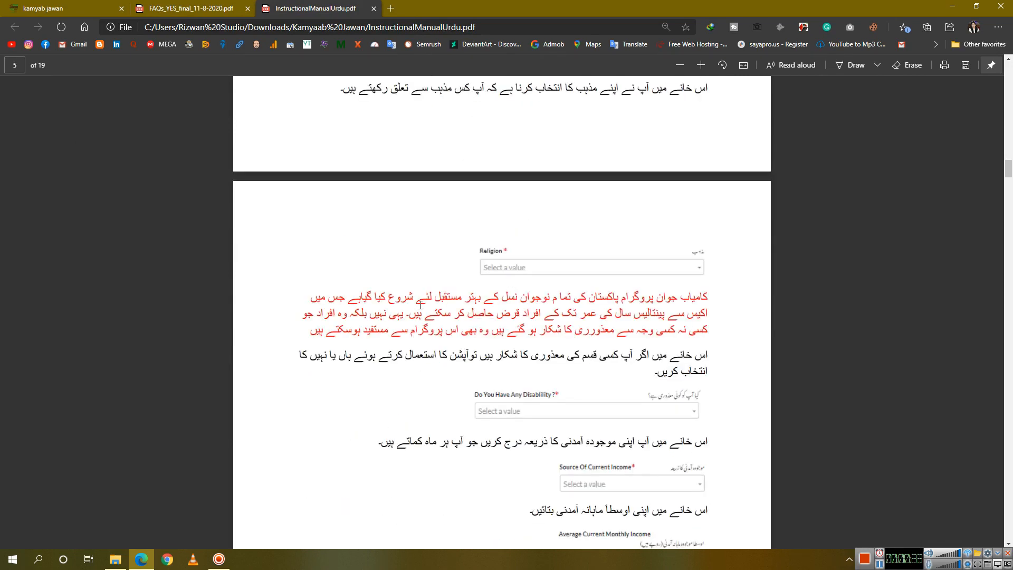
scroll(421, 305, "down", 20)
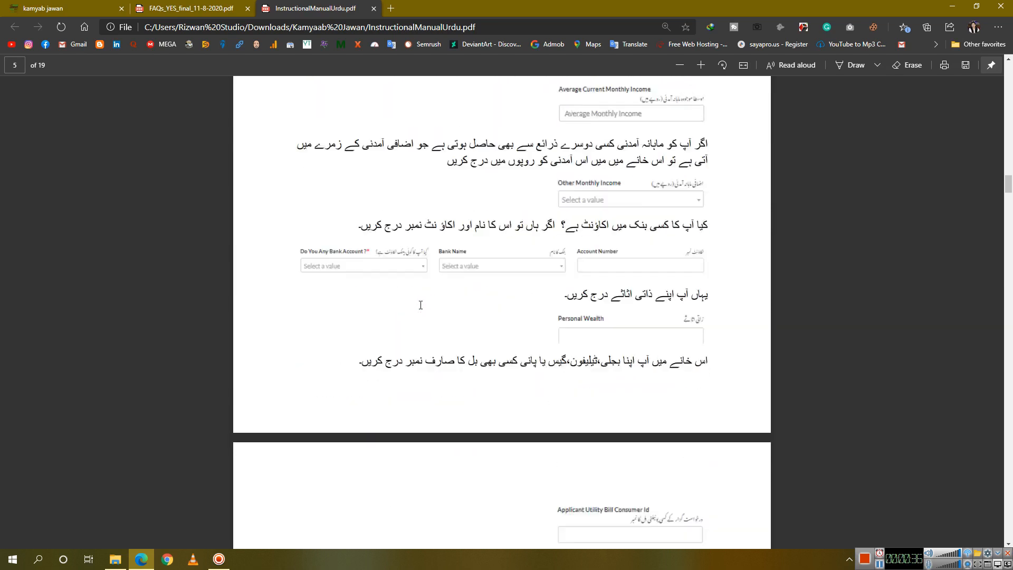
scroll(421, 305, "down", 1)
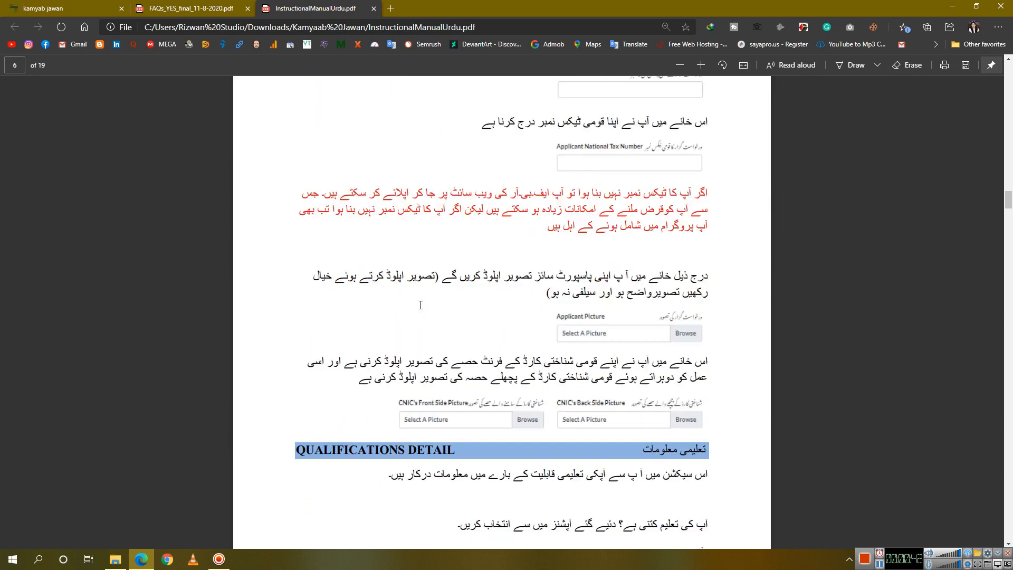
scroll(420, 305, "down", 20)
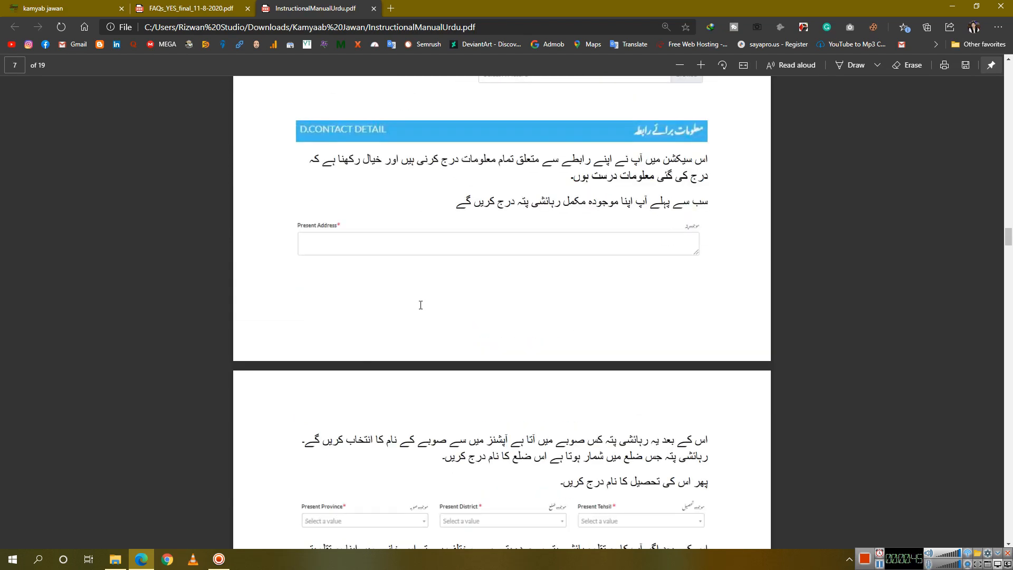
scroll(420, 305, "up", 8)
scroll(420, 305, "up", 10)
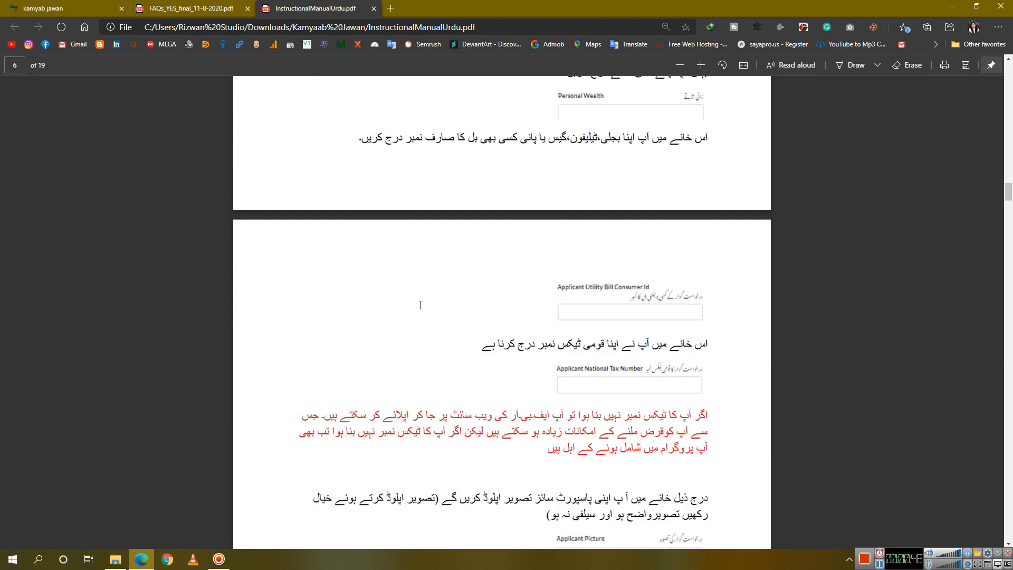
left_click_drag(546, 378, 709, 340)
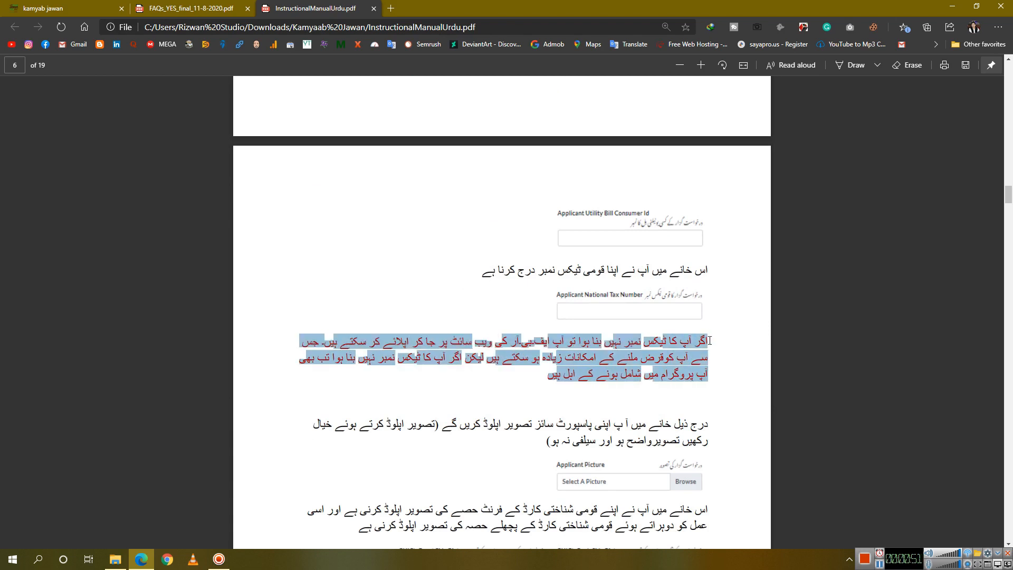
left_click(487, 386)
Continue through the manual down to page 18's References section
scroll(648, 373, "down", 3)
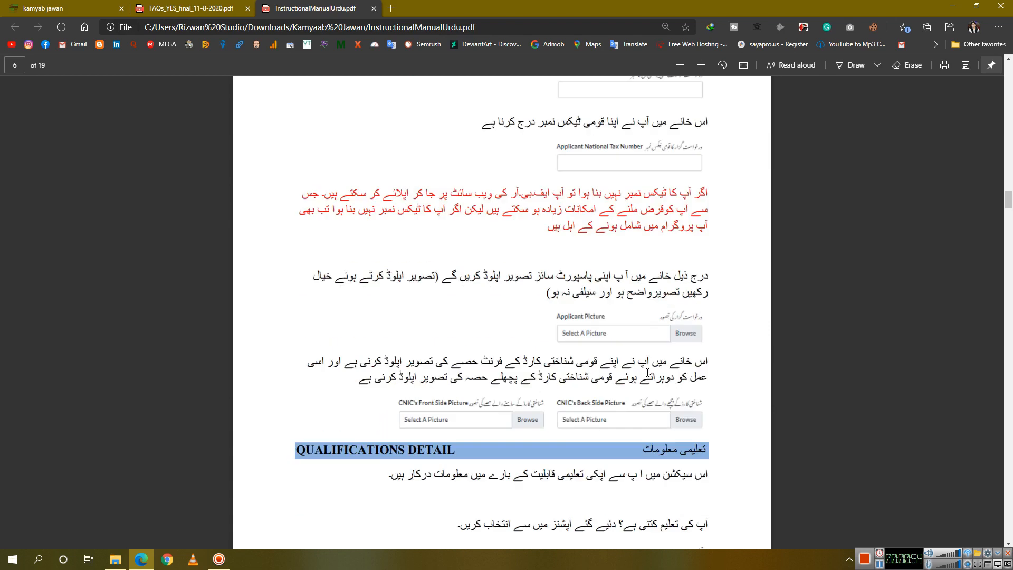
scroll(649, 455, "down", 15)
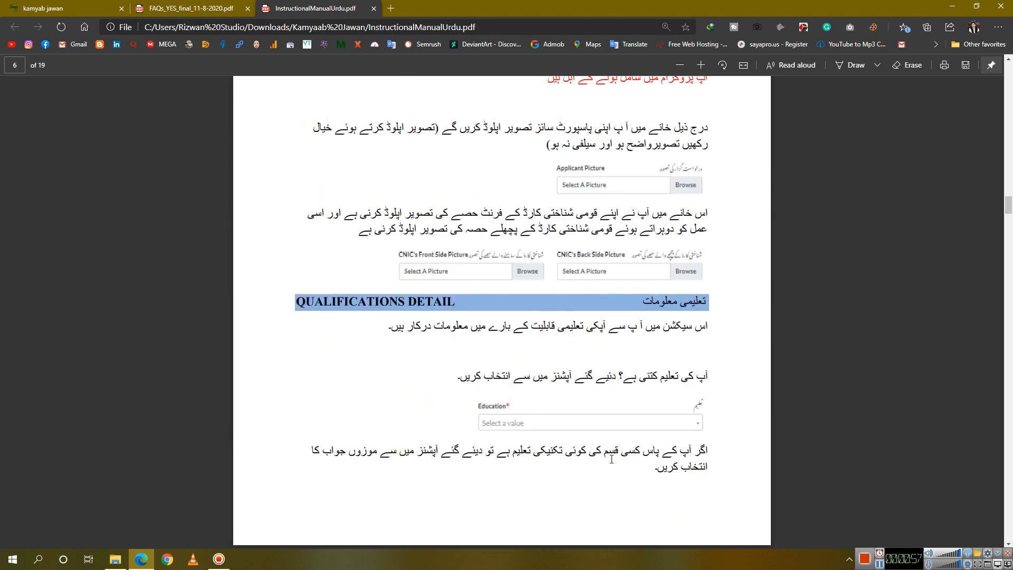
scroll(612, 459, "down", 4)
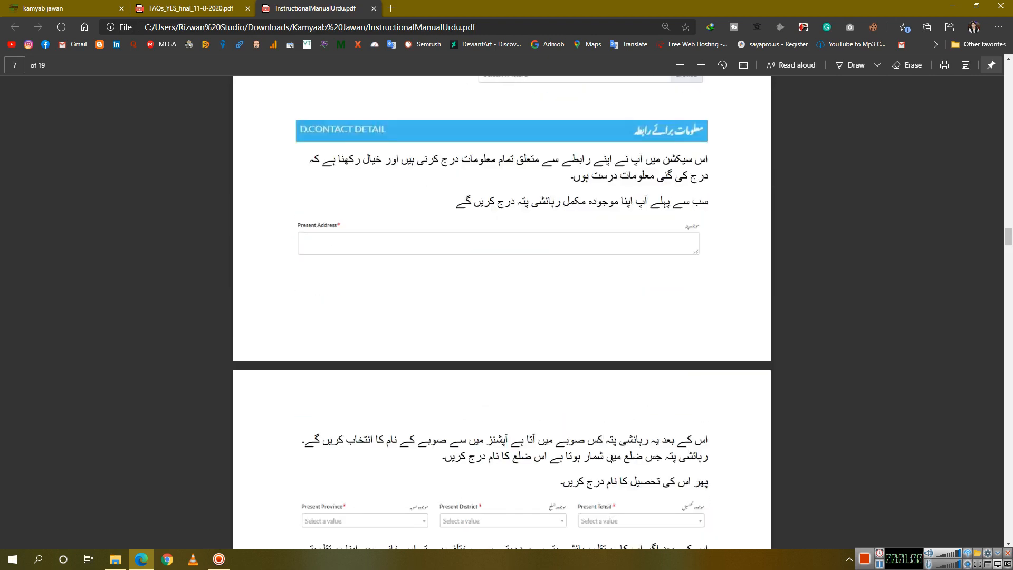
scroll(615, 458, "down", 20)
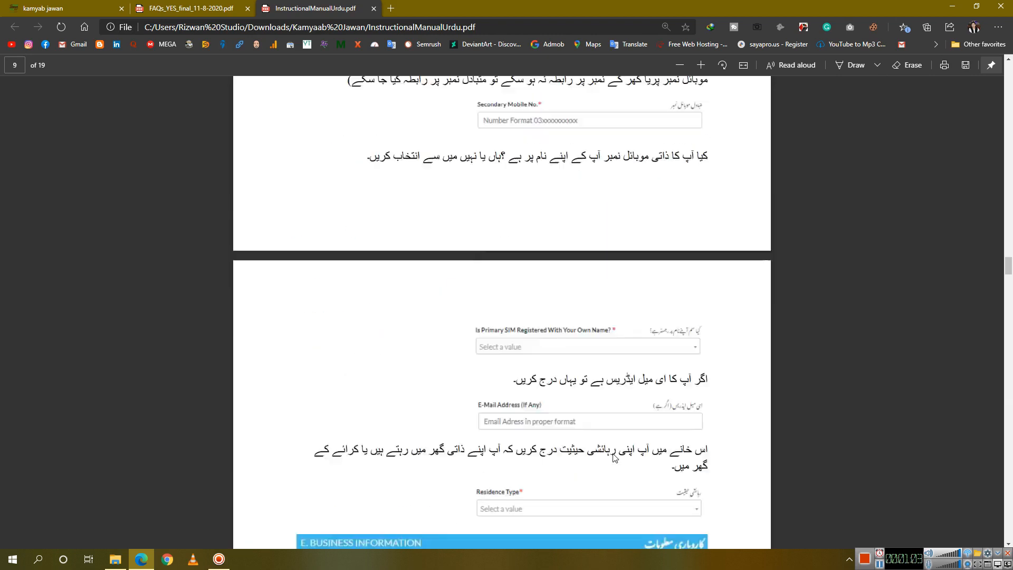
scroll(615, 458, "down", 13)
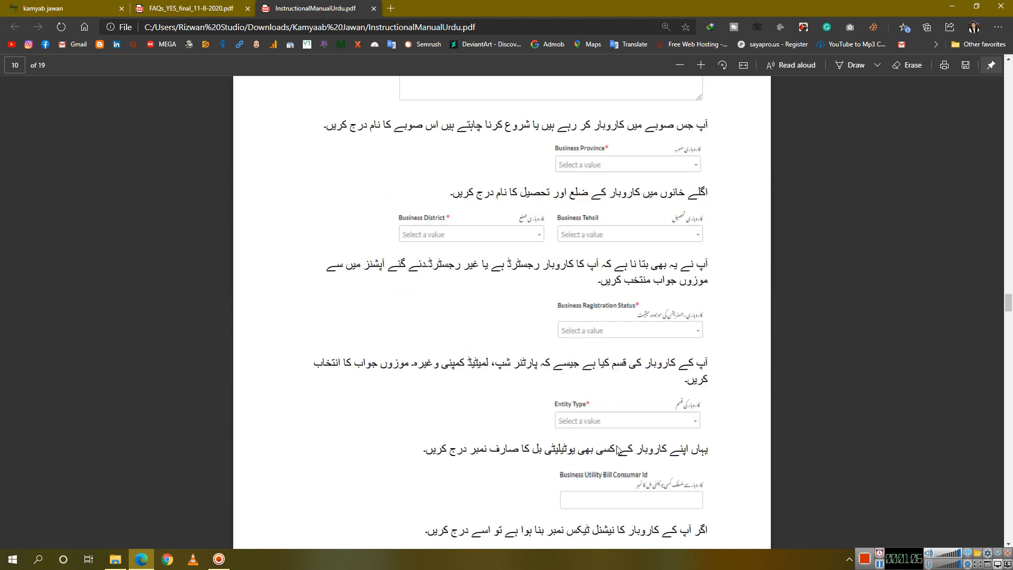
scroll(618, 442, "down", 14)
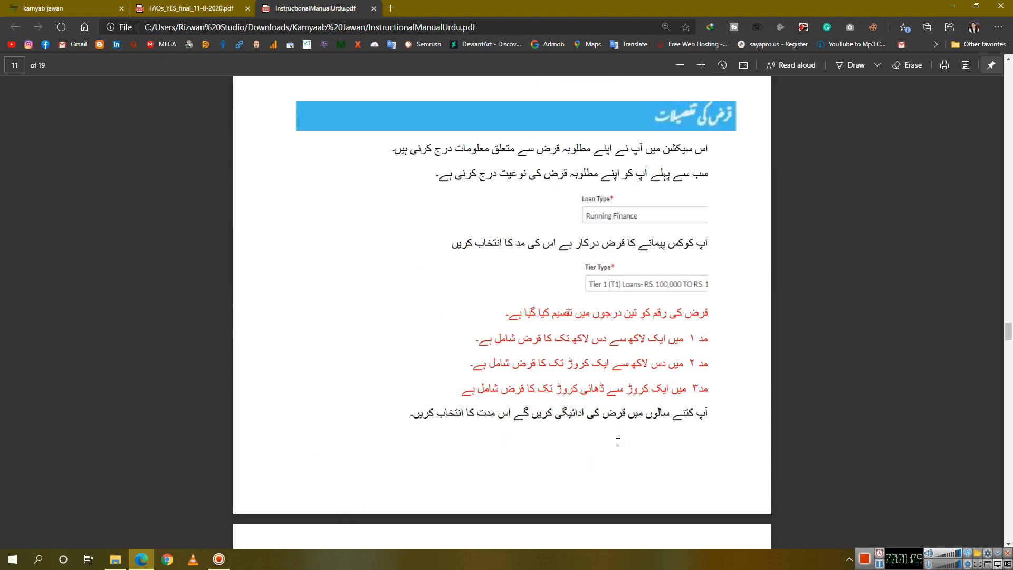
scroll(503, 339, "down", 5)
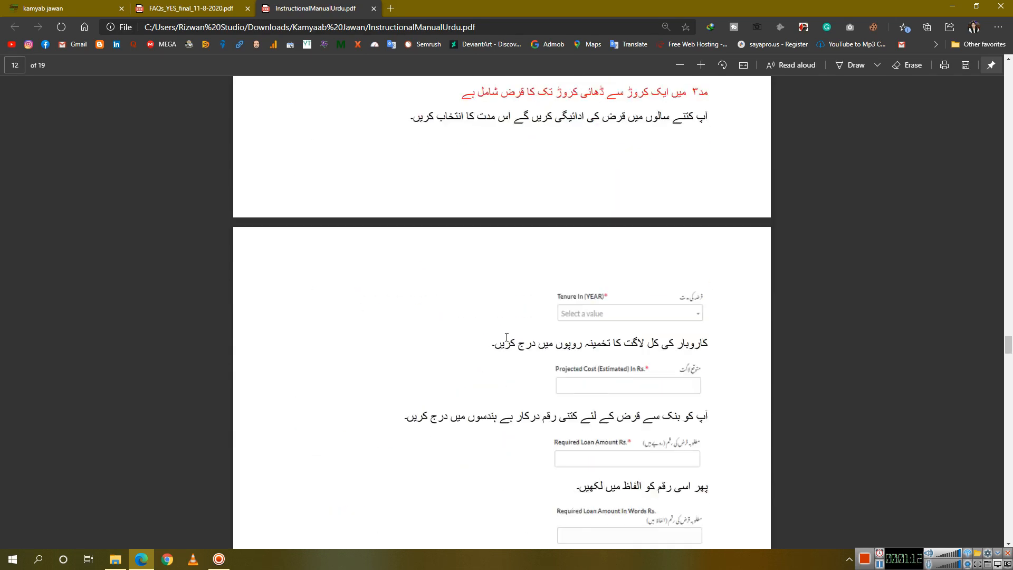
scroll(507, 337, "down", 6)
scroll(584, 270, "down", 20)
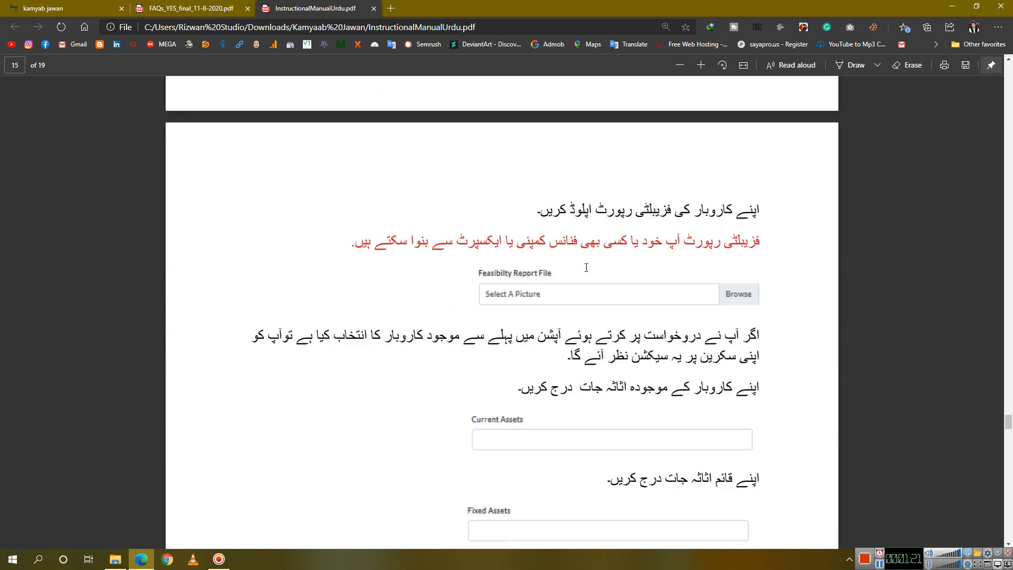
scroll(583, 271, "down", 20)
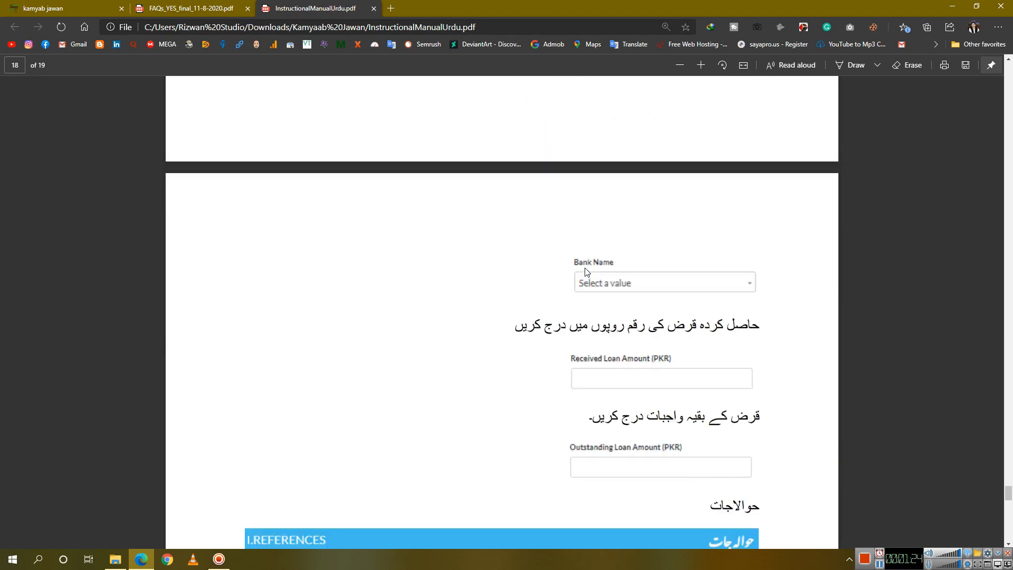
Move the InstructionalManualUrdu.pdf tab ahead of the FAQs tab and return to the Kamyab Jawan page
left_click(202, 9)
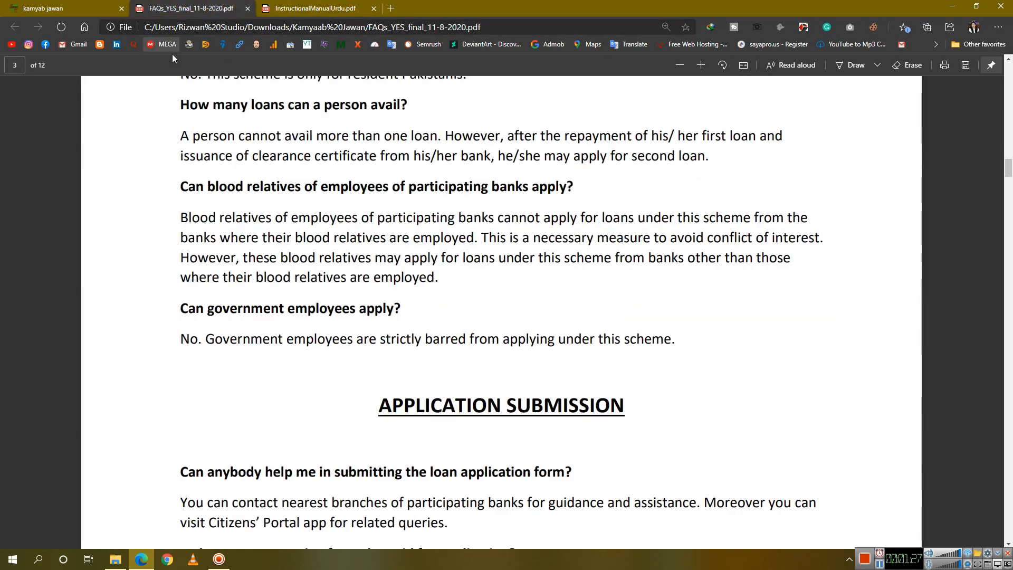
left_click(56, 9)
left_click_drag(314, 7, 182, 8)
left_click(319, 5)
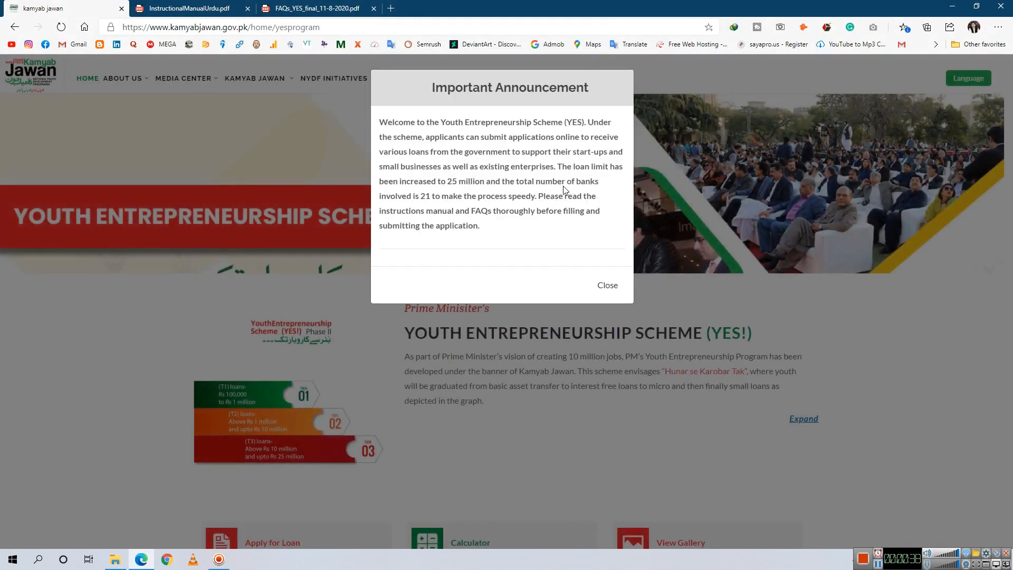
Dismiss the announcement and open the Calculator and Financial Calculators links in new tabs, showing the Loan Calculator
left_click(607, 286)
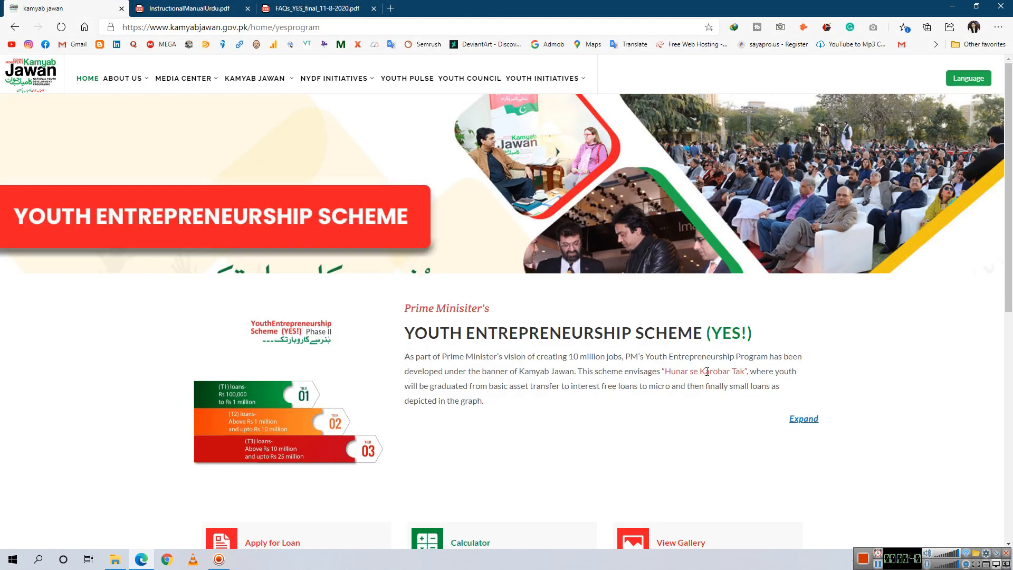
scroll(792, 419, "down", 4)
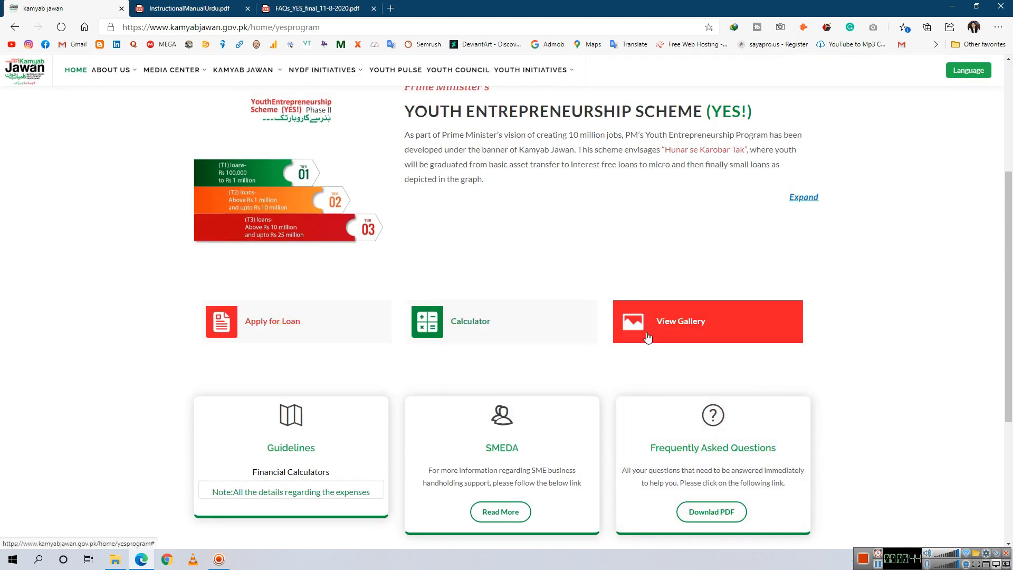
right_click(464, 325)
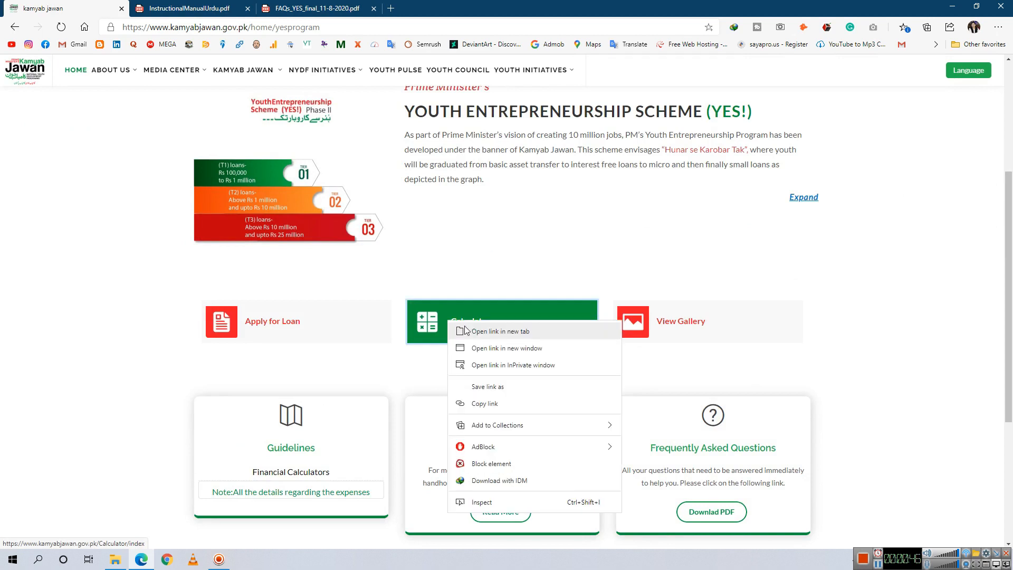
left_click(466, 331)
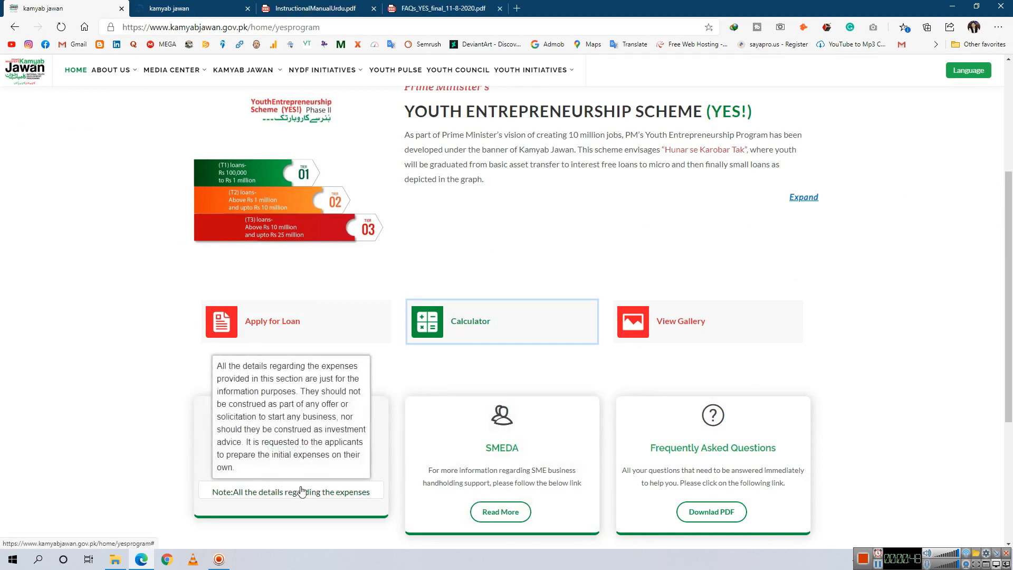
right_click(304, 472)
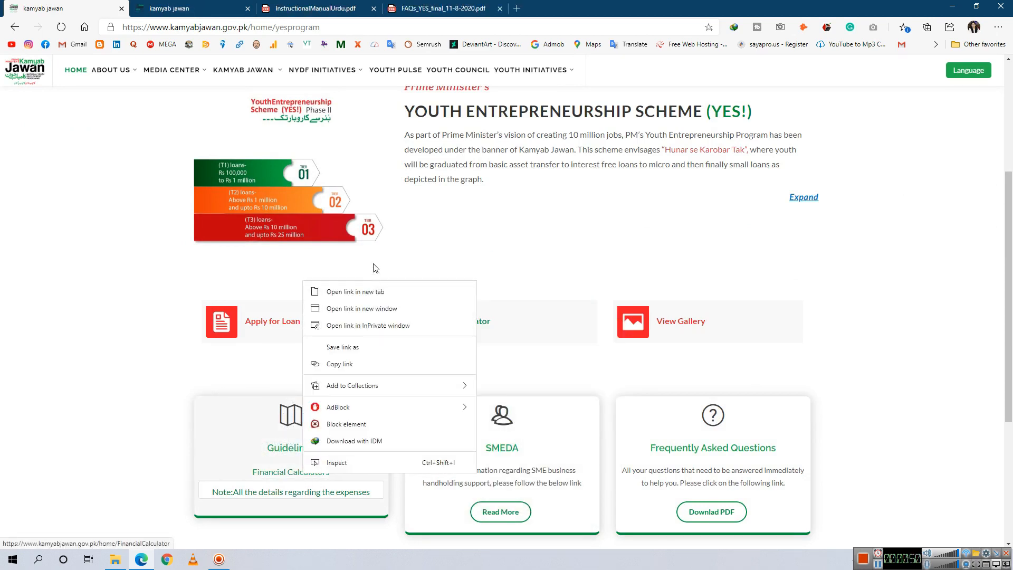
left_click(376, 292)
left_click(193, 8)
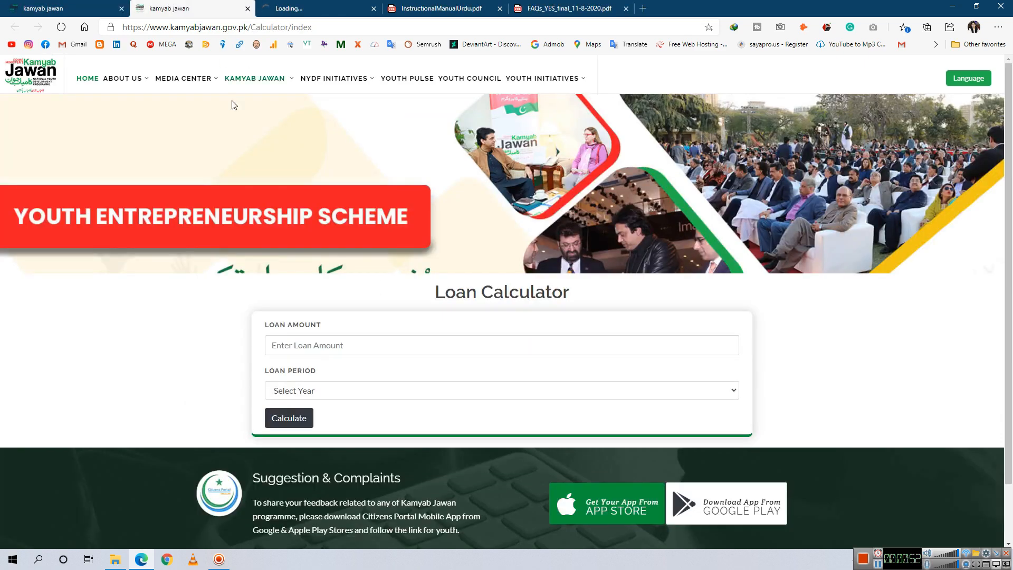
Calculate repayments for a 1000000 loan amount over an 8-year loan period
left_click(326, 345)
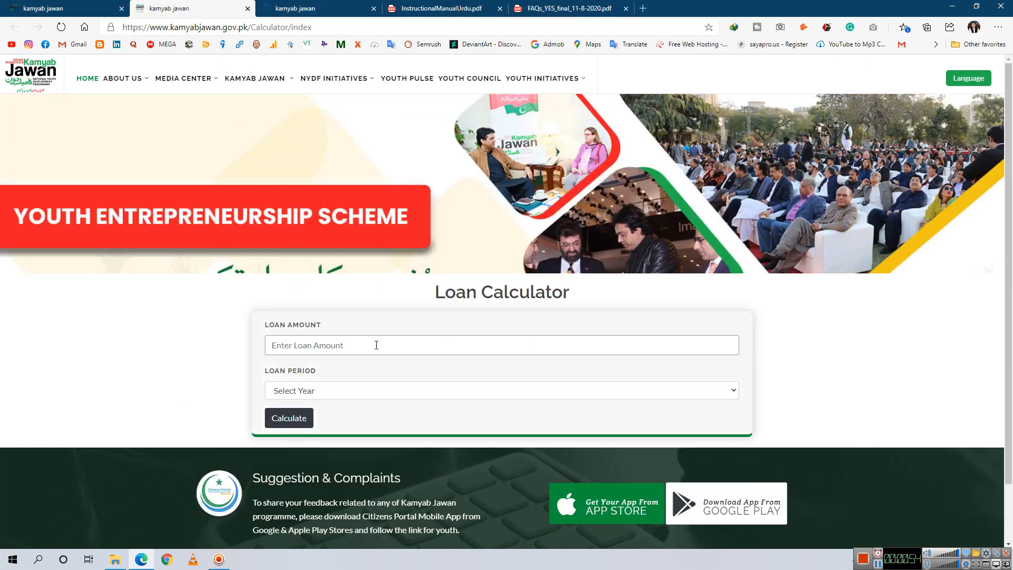
type("1,0000")
left_click(358, 394)
left_click(341, 492)
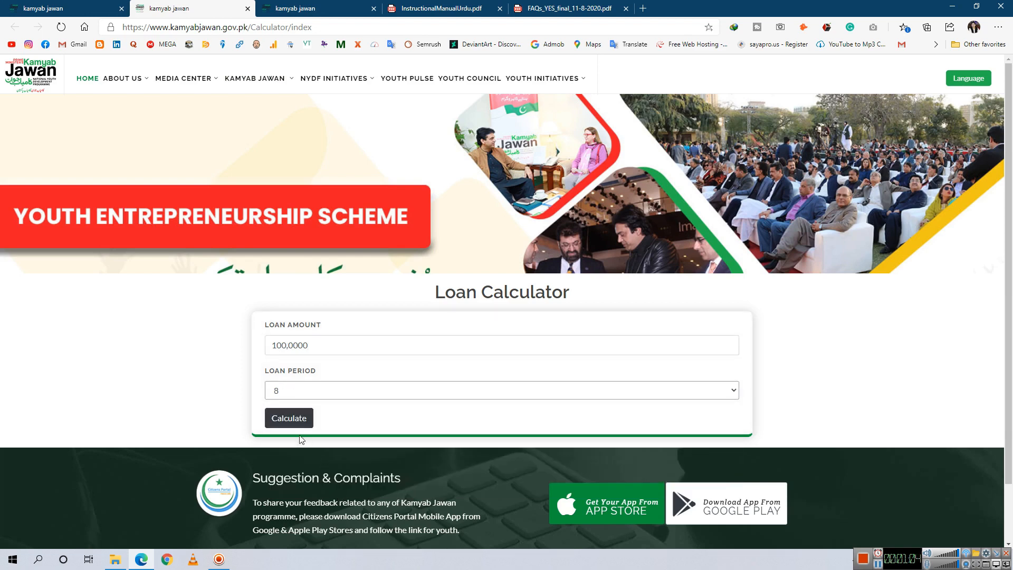
left_click(290, 417)
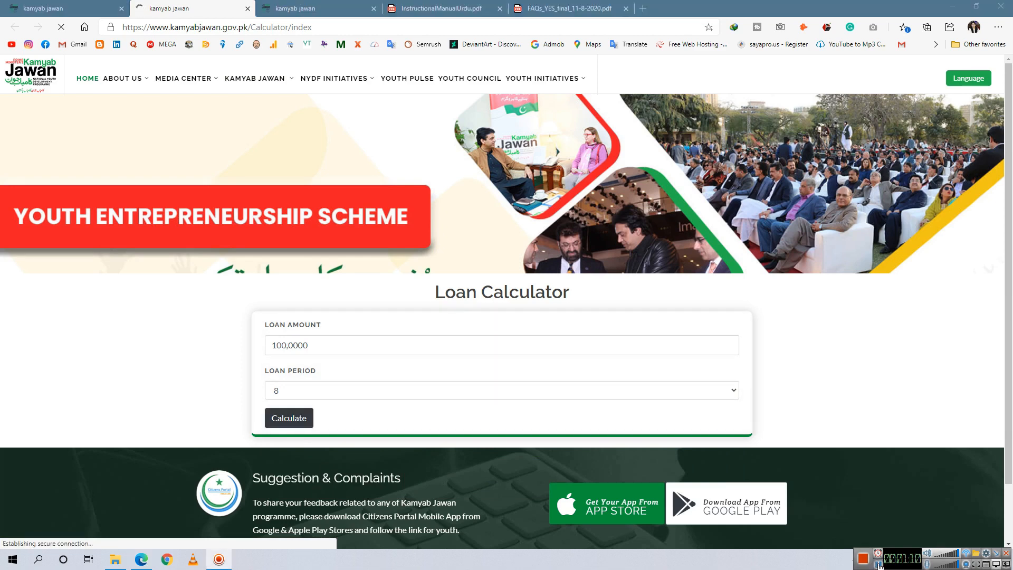
Scroll through the 96-payment Mortgage Loan Payments schedule of 11730 per month
scroll(359, 296, "down", 1)
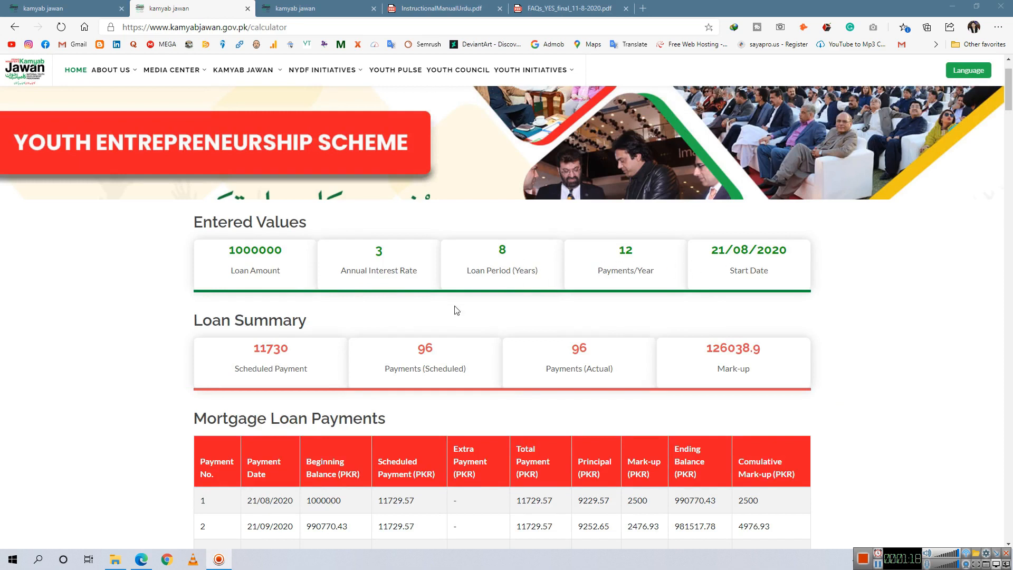
left_click(288, 367)
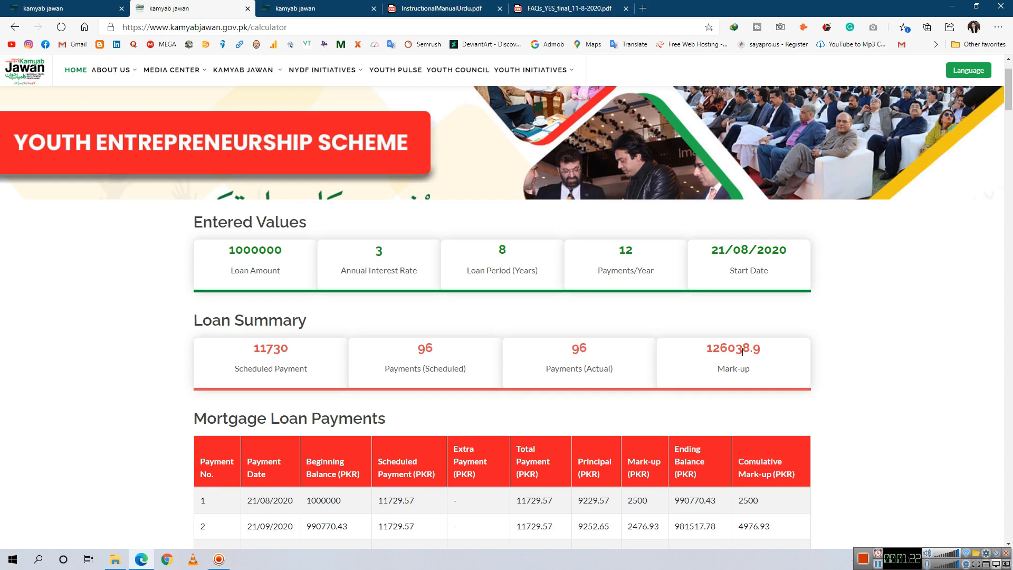
scroll(744, 352, "down", 3)
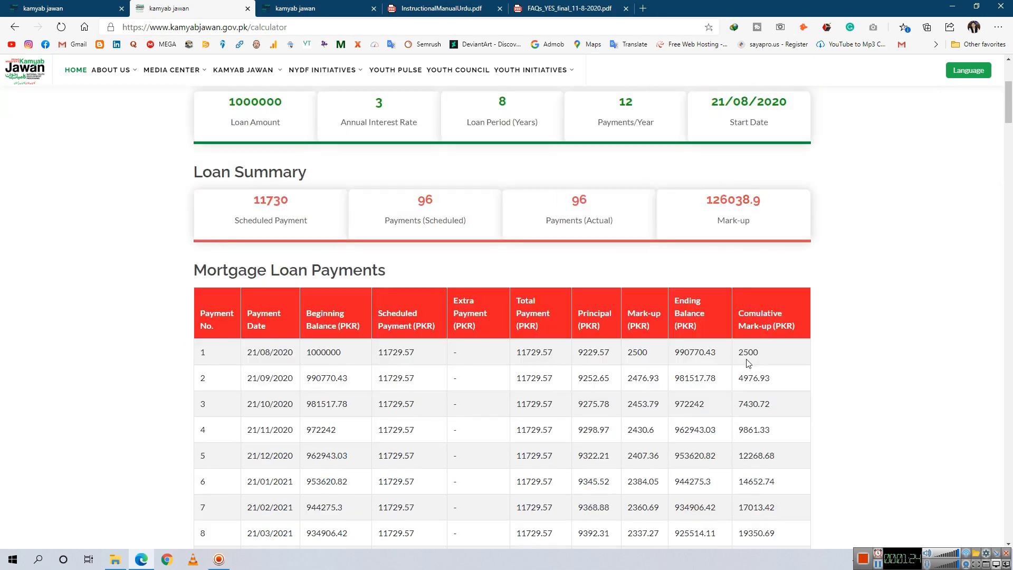
scroll(281, 378, "down", 3)
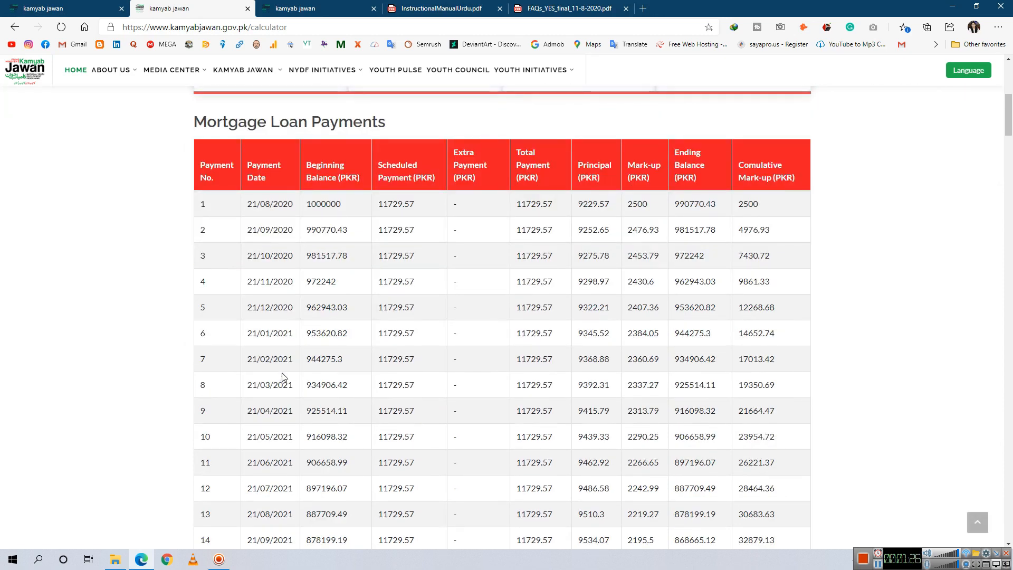
scroll(627, 224, "up", 6)
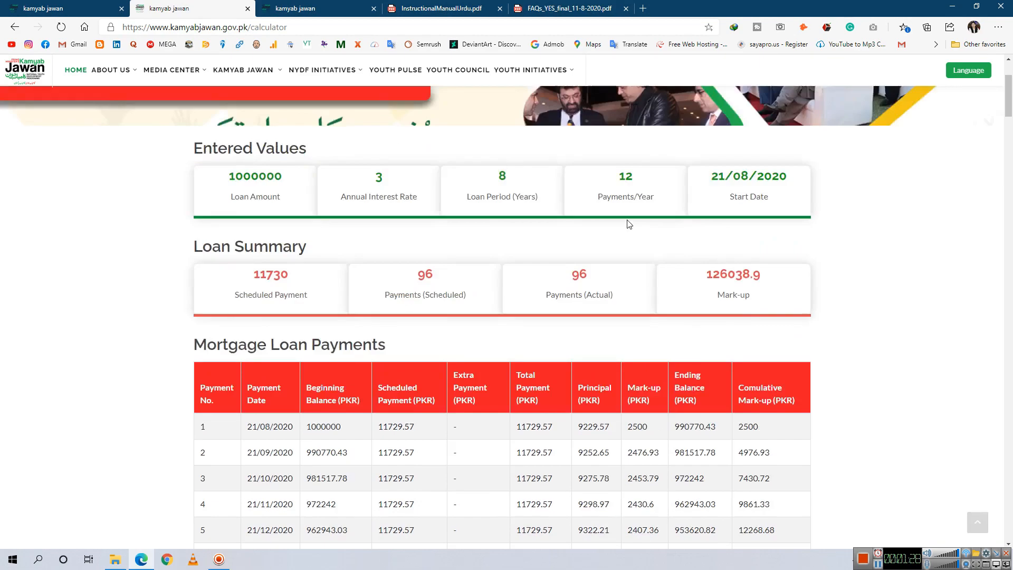
scroll(627, 223, "down", 5)
scroll(627, 220, "down", 20)
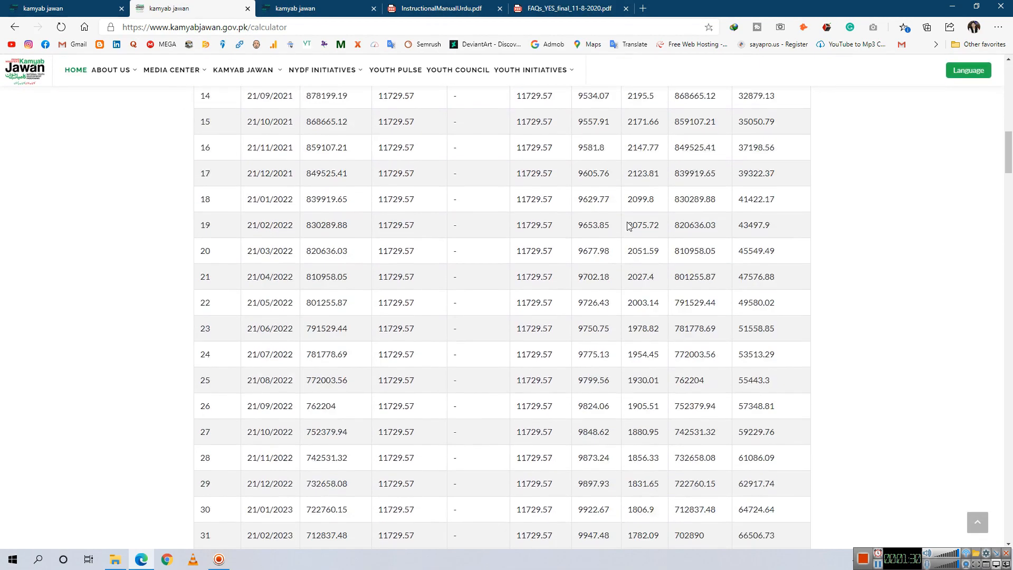
scroll(629, 227, "down", 17)
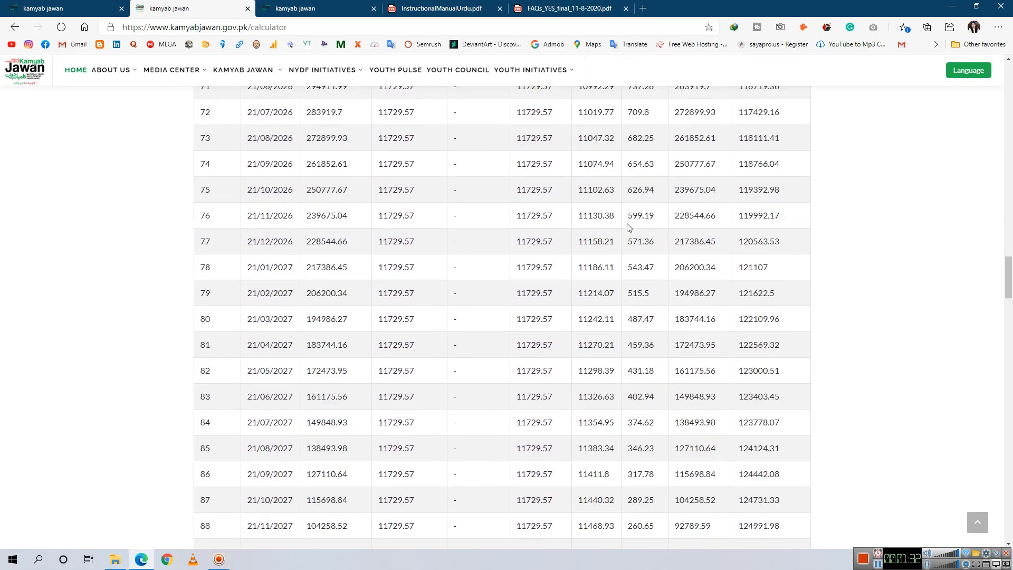
scroll(629, 228, "down", 13)
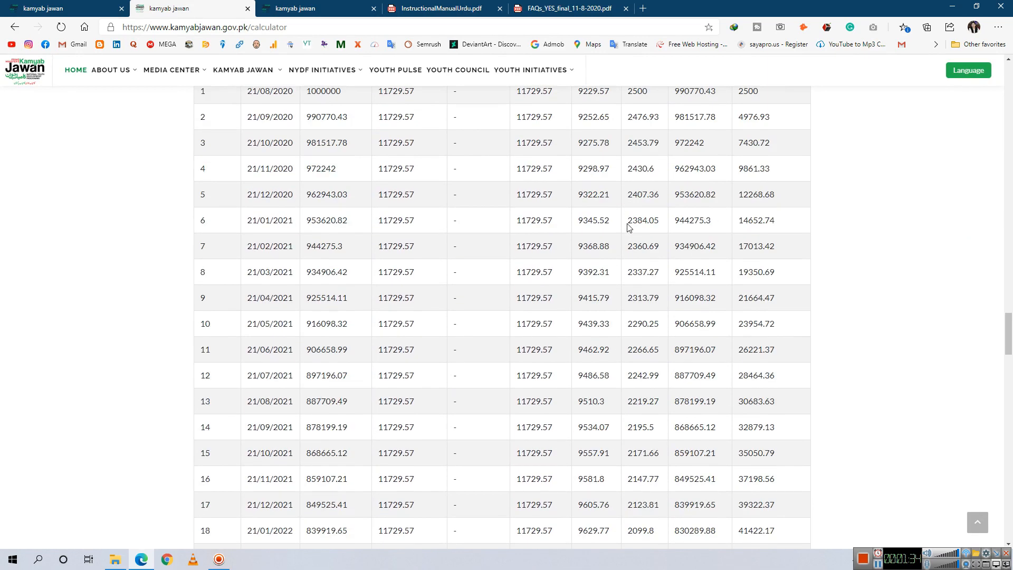
scroll(628, 227, "down", 10)
scroll(628, 233, "down", 20)
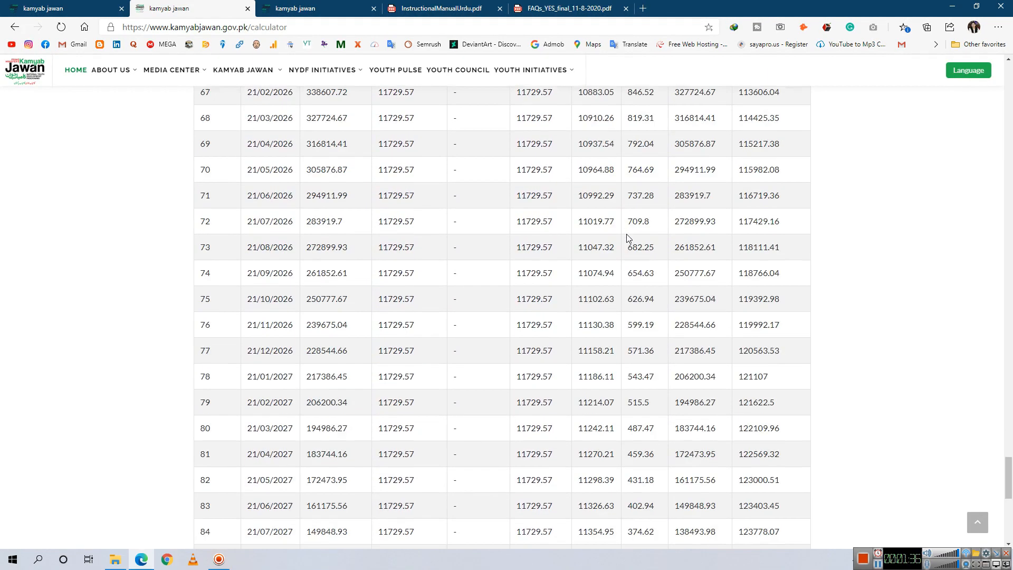
scroll(490, 321, "down", 20)
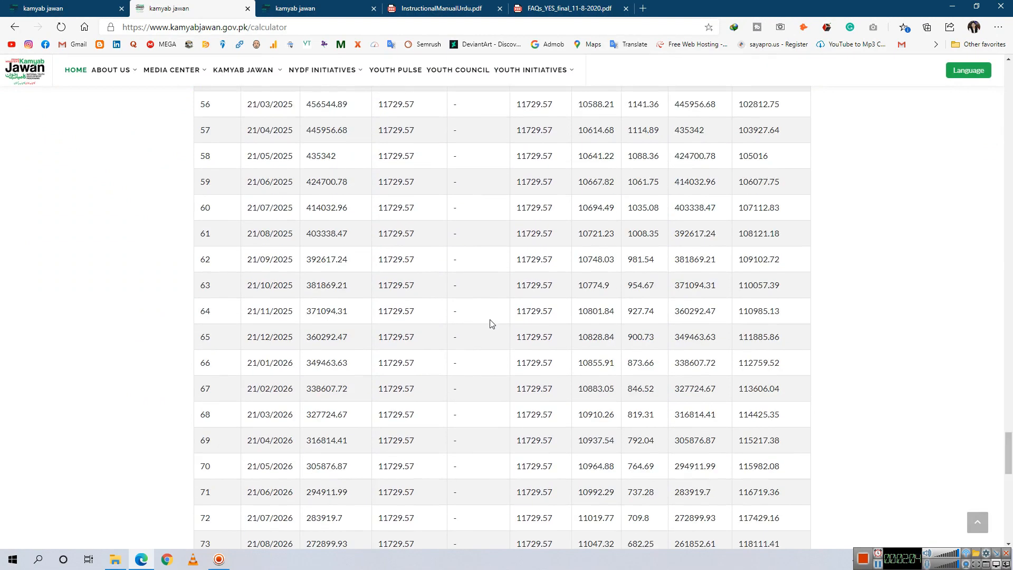
Close the Financial Calculators and loan schedule tabs and return to Step 1 of the YES! Application Form
key("ctrl+shift+Tab")
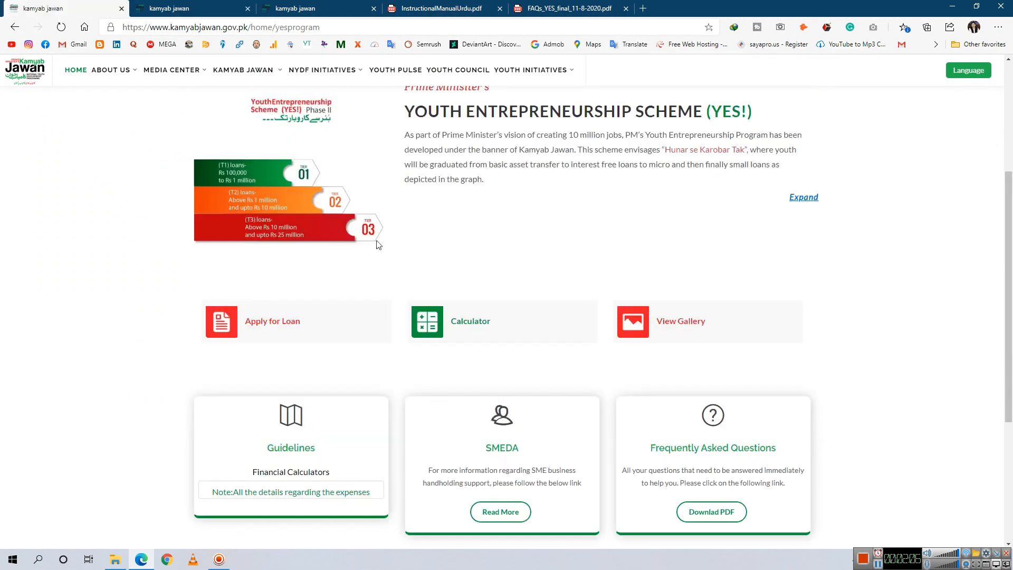
left_click(385, 414)
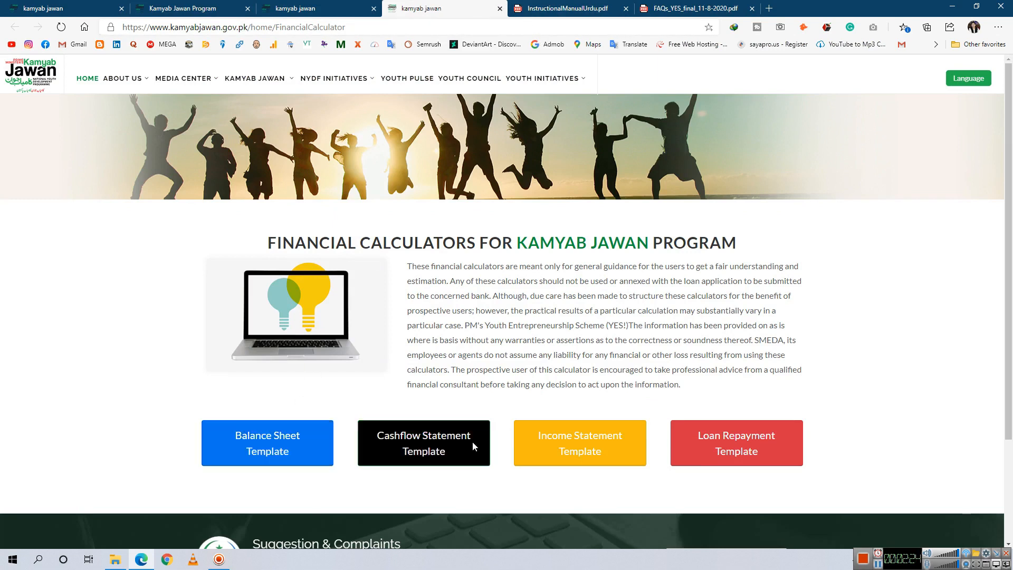
left_click(498, 8)
left_click(322, 11)
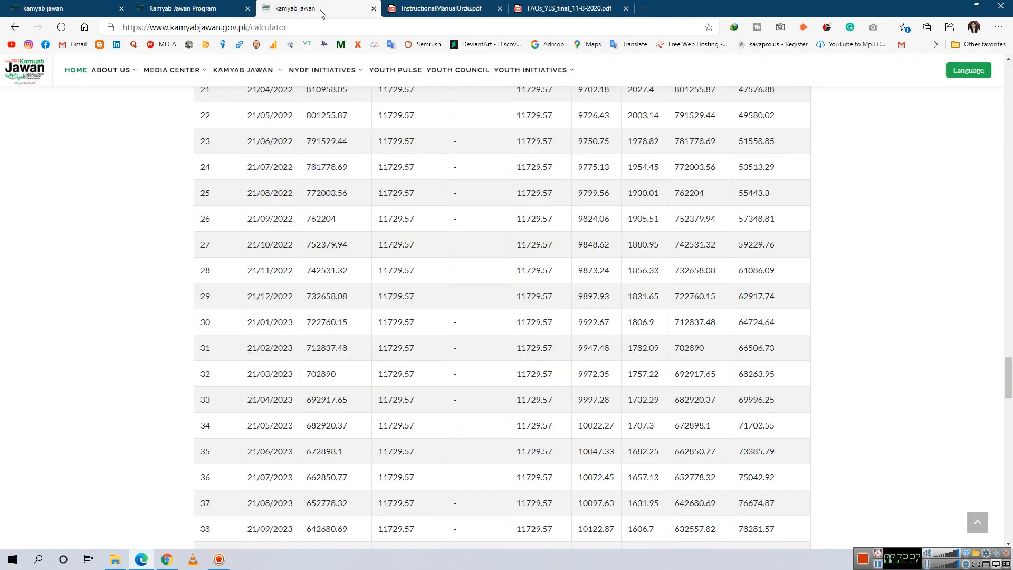
scroll(414, 236, "up", 20)
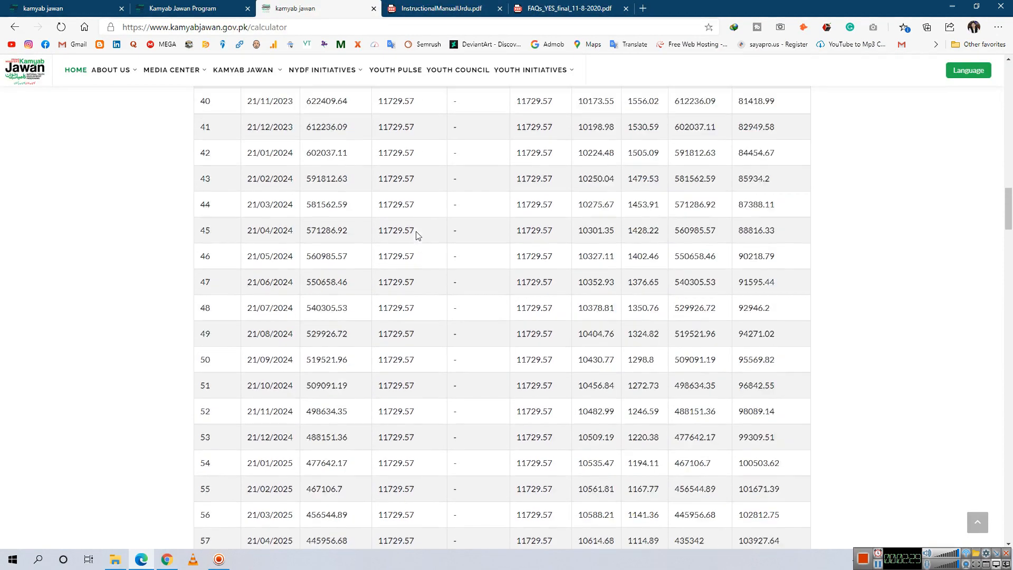
scroll(417, 235, "up", 20)
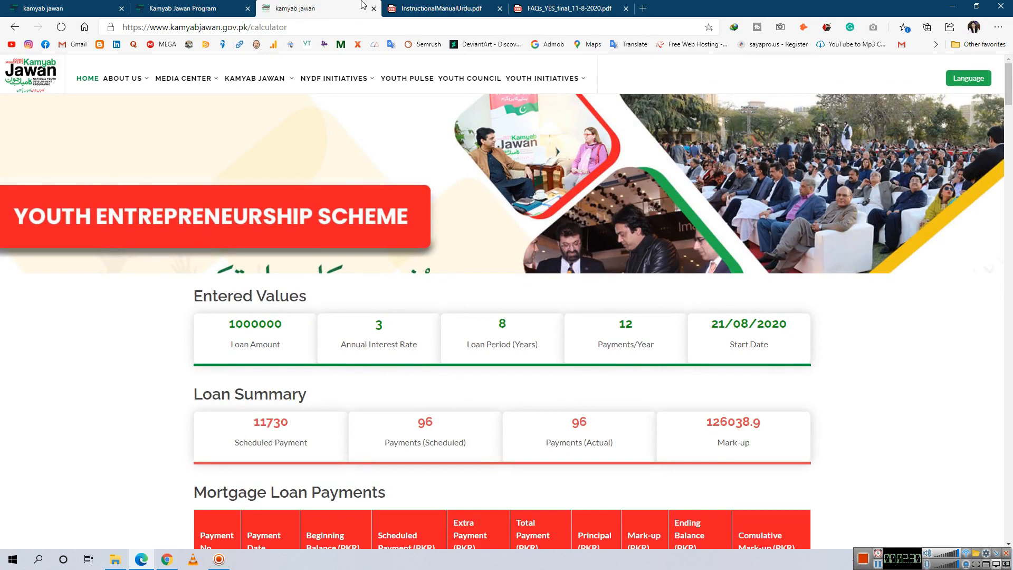
left_click(375, 9)
left_click(200, 6)
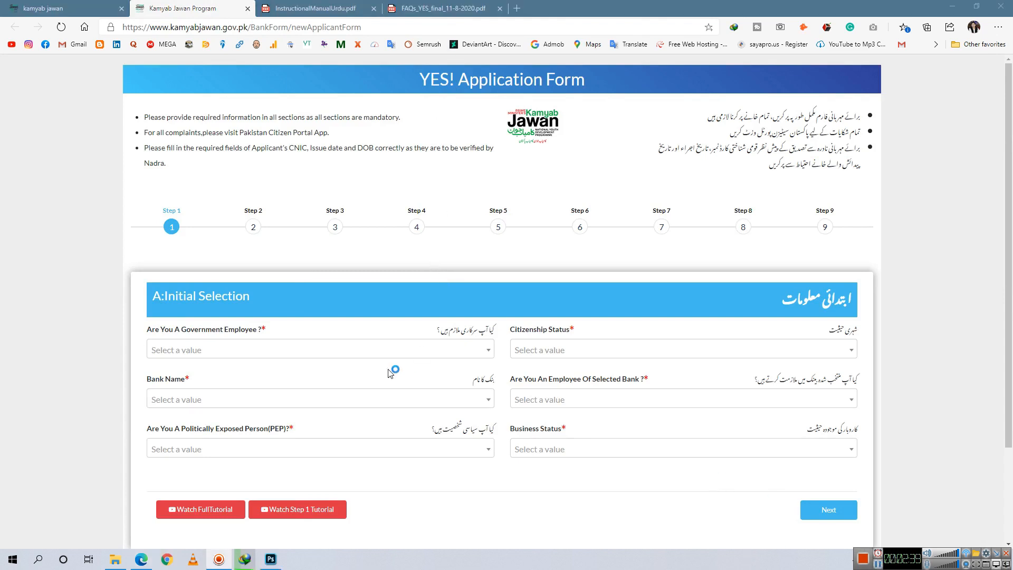
Answer No for government employee, set citizenship to Resident, and choose Habib Bank Limited as the bank
left_click(350, 357)
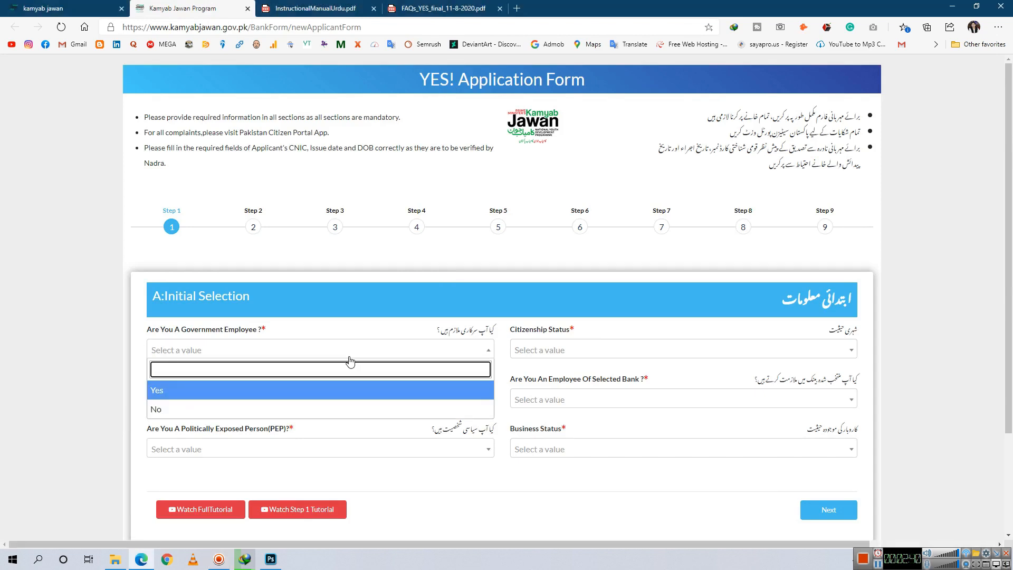
left_click(291, 409)
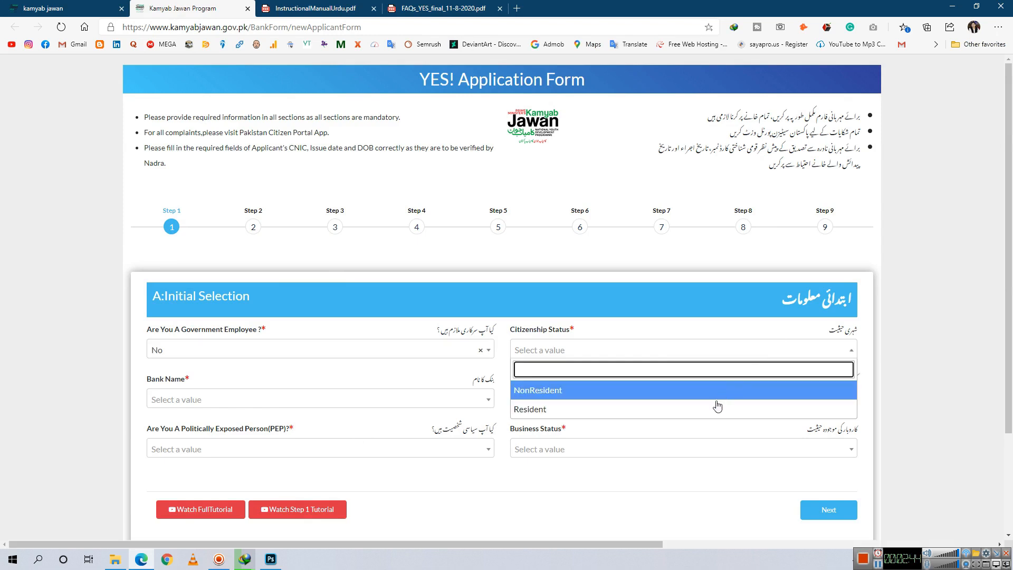
left_click(714, 409)
left_click(348, 409)
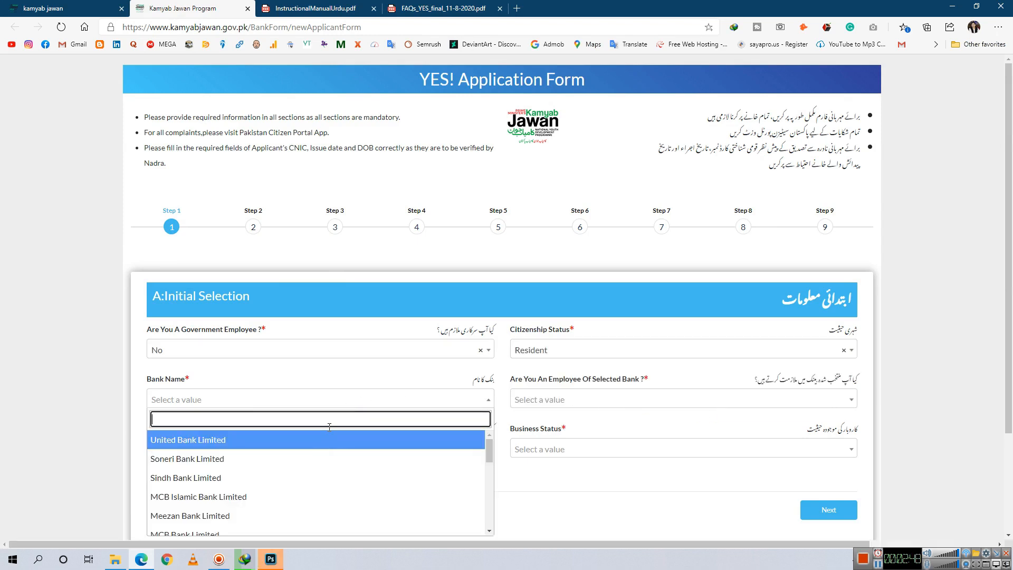
type("hab")
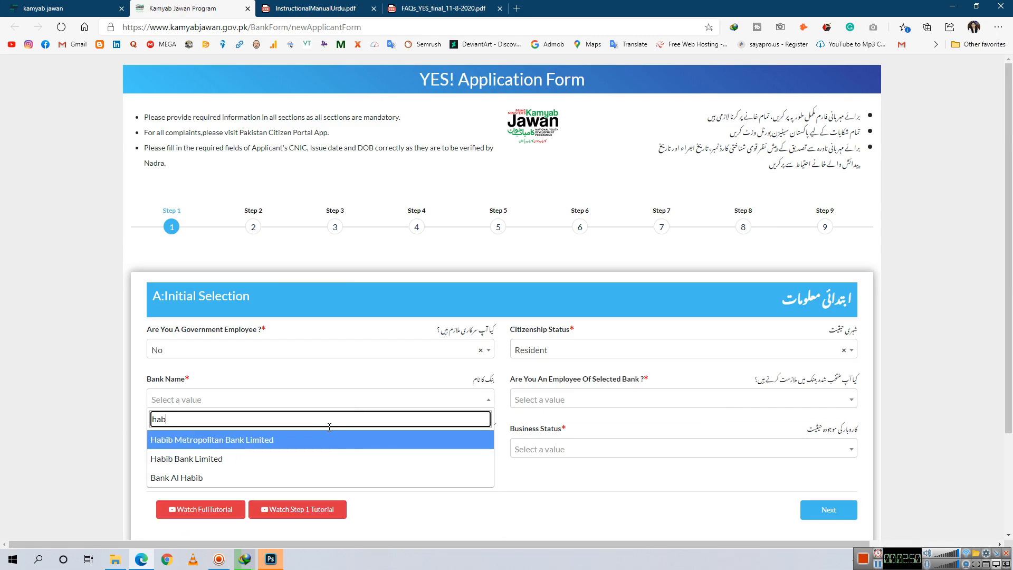
left_click(217, 459)
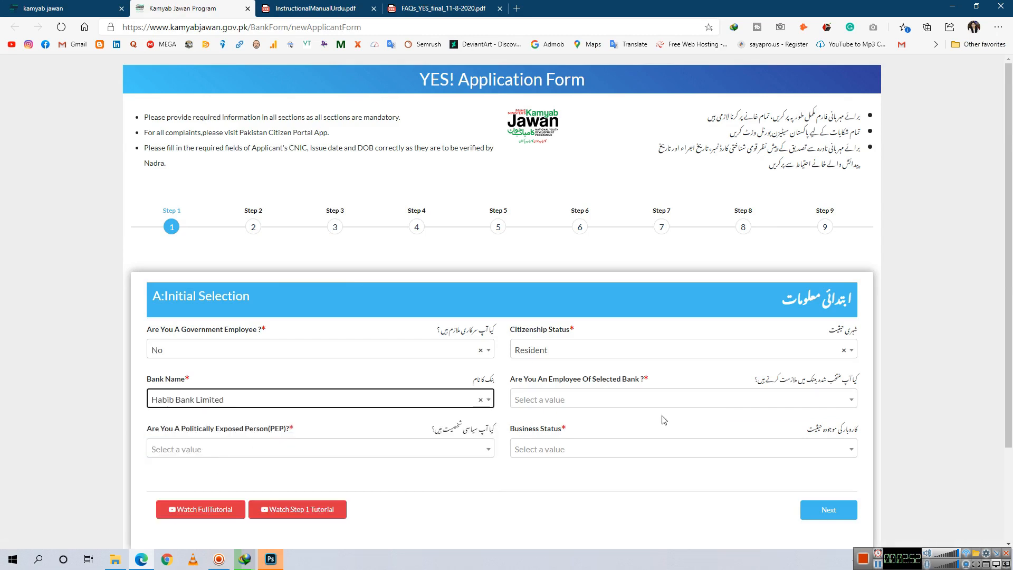
left_click(341, 401)
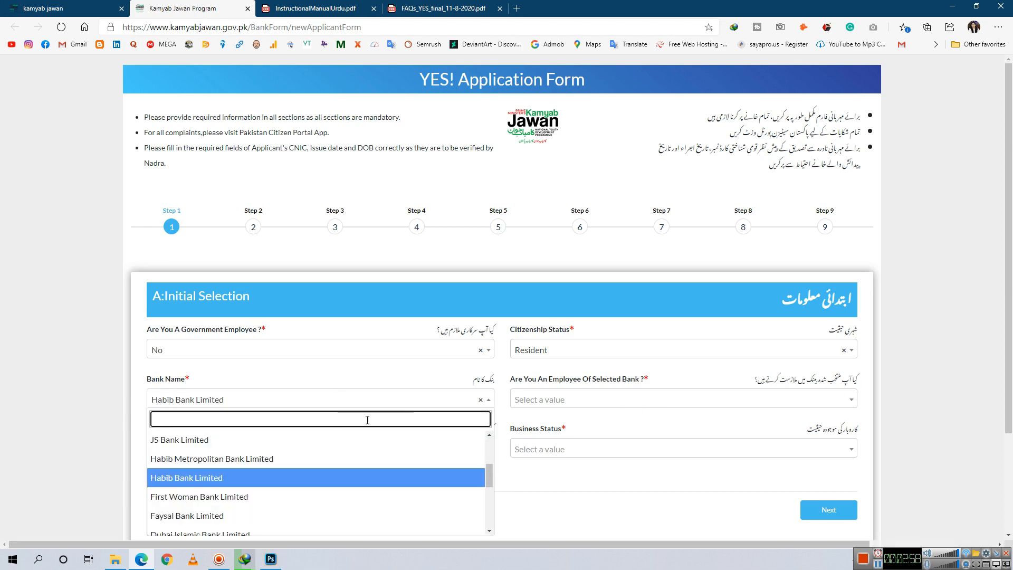
left_click(636, 494)
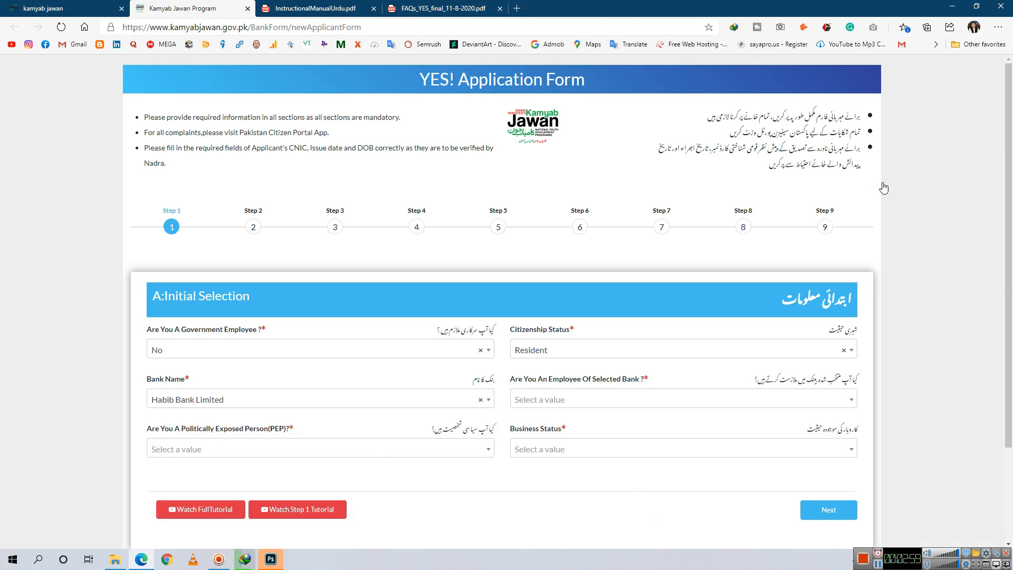
Answer No for bank employee and PEP, choose New Business status, and proceed to personal information
left_click(611, 401)
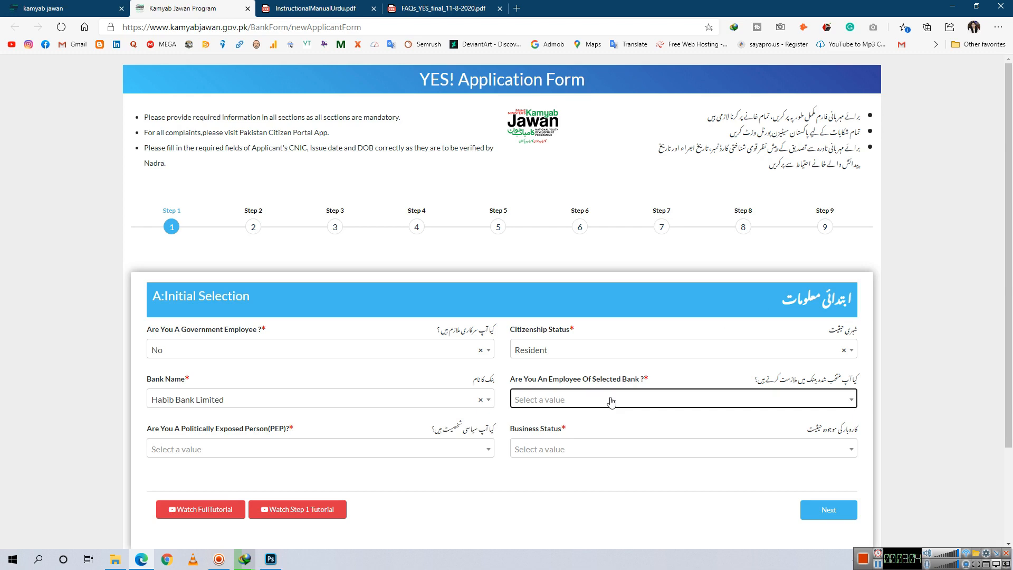
scroll(369, 473, "down", 3)
scroll(395, 459, "up", 2)
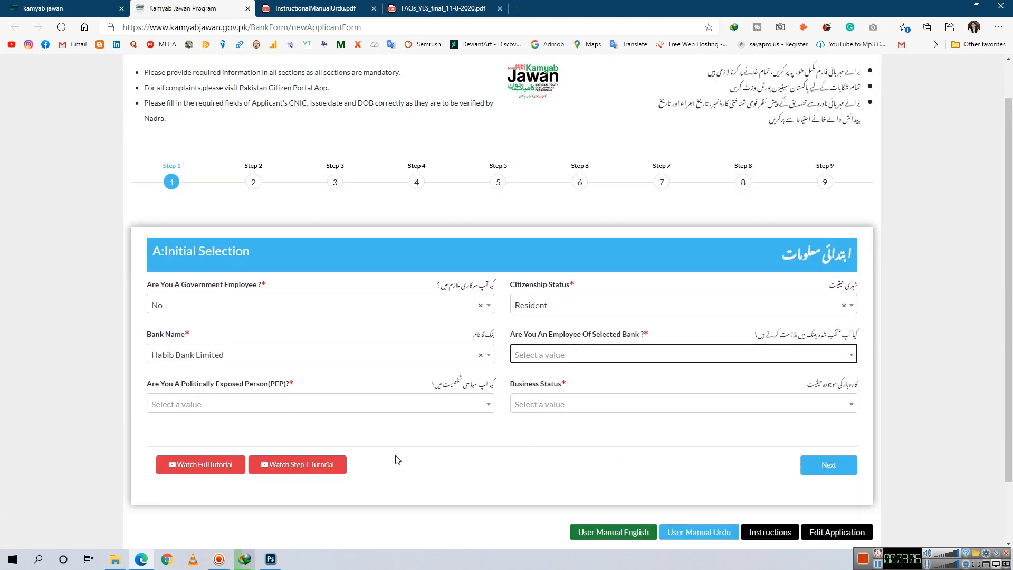
left_click(659, 357)
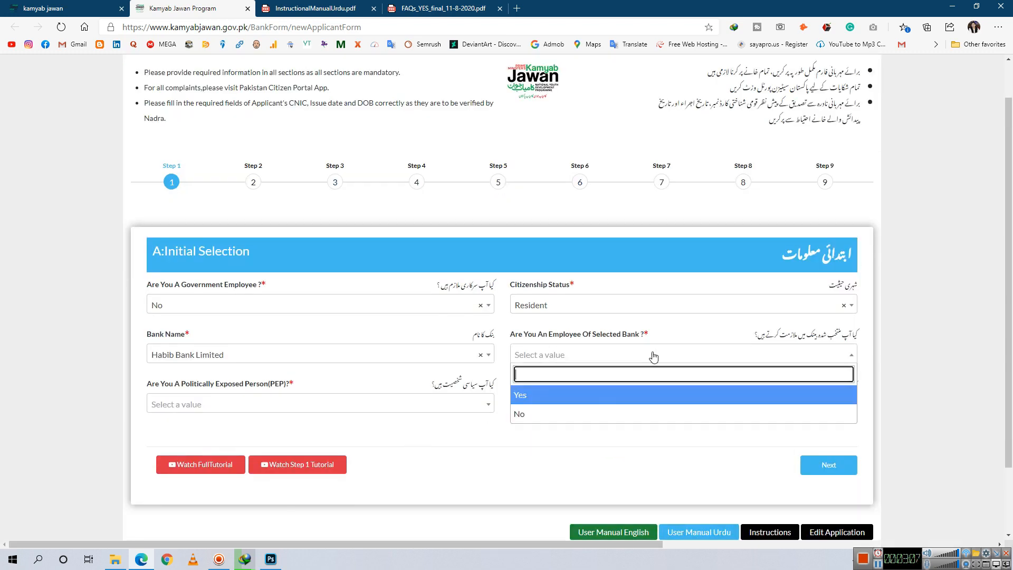
left_click(604, 414)
left_click(407, 406)
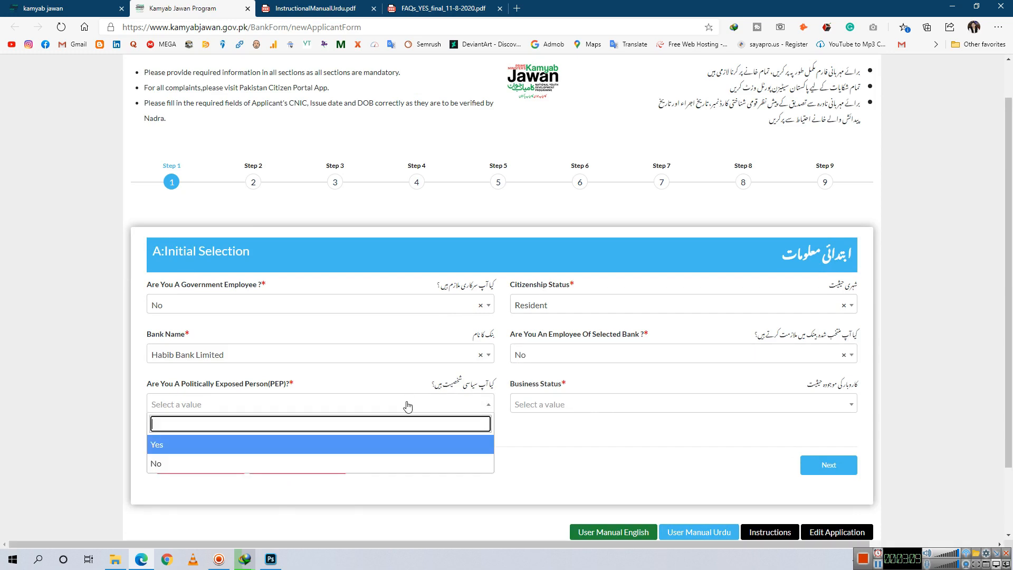
left_click(394, 466)
left_click(568, 406)
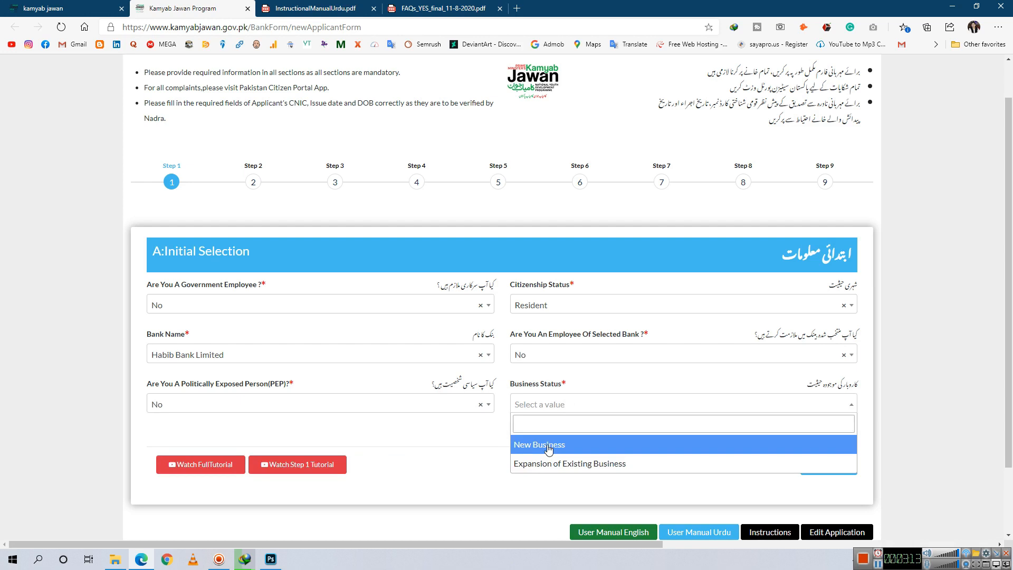
left_click(547, 446)
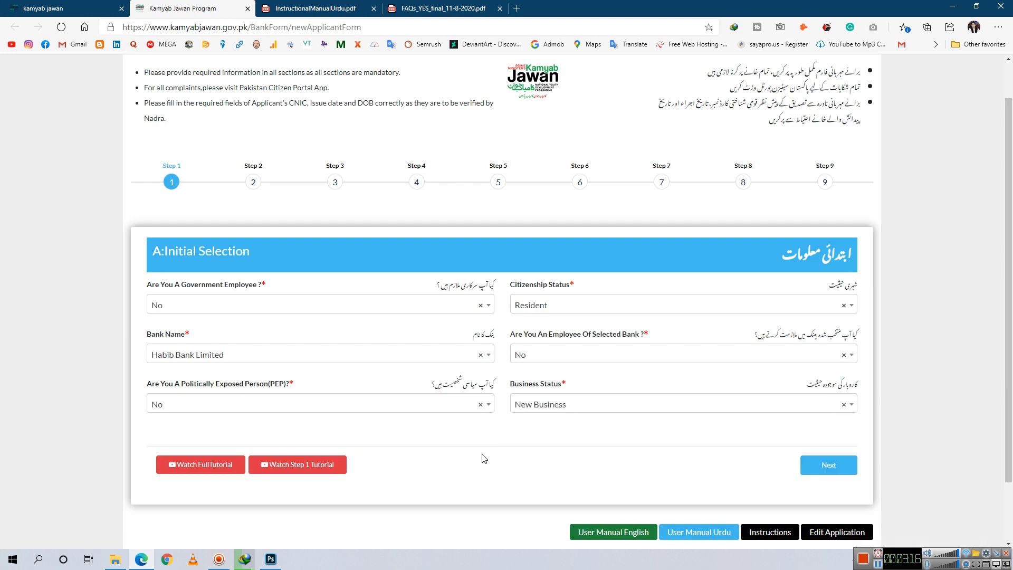
left_click(850, 465)
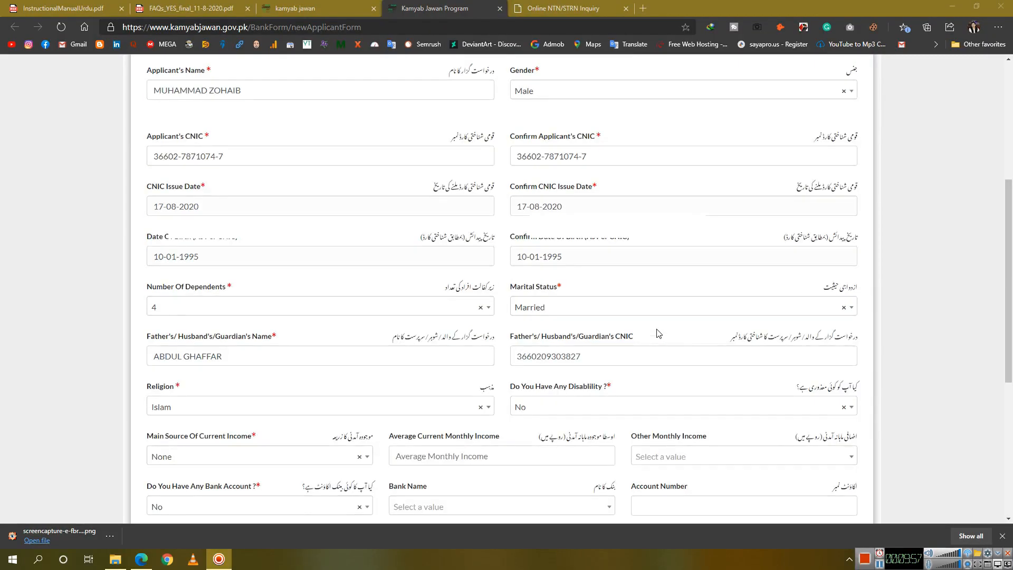
scroll(401, 295, "down", 3)
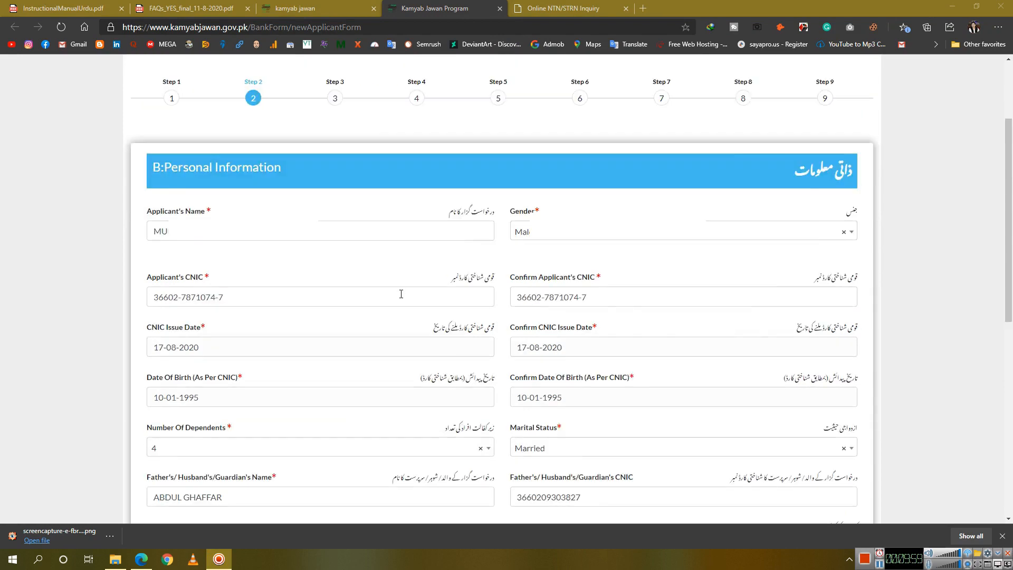
left_click(297, 155)
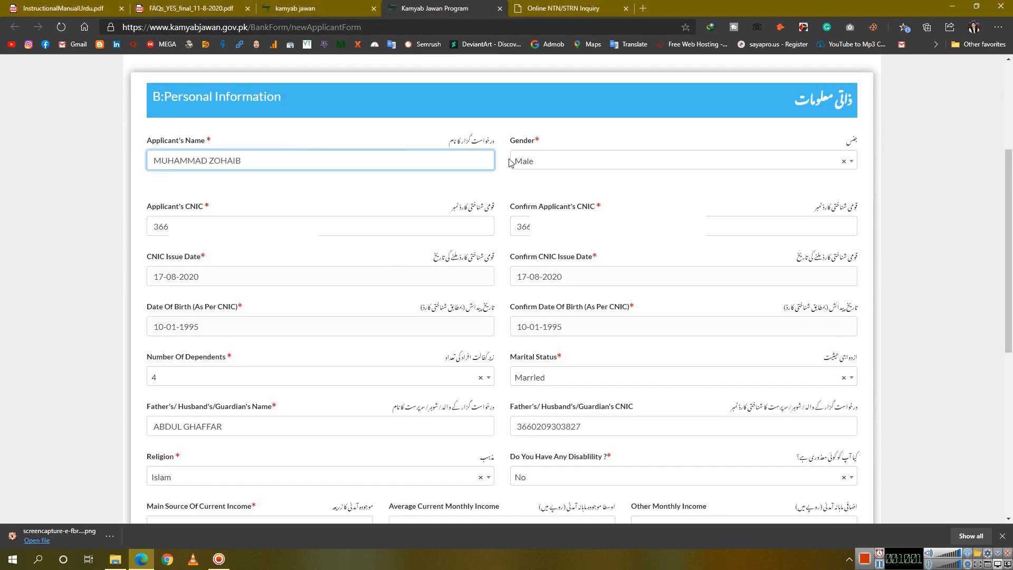
left_click(329, 227)
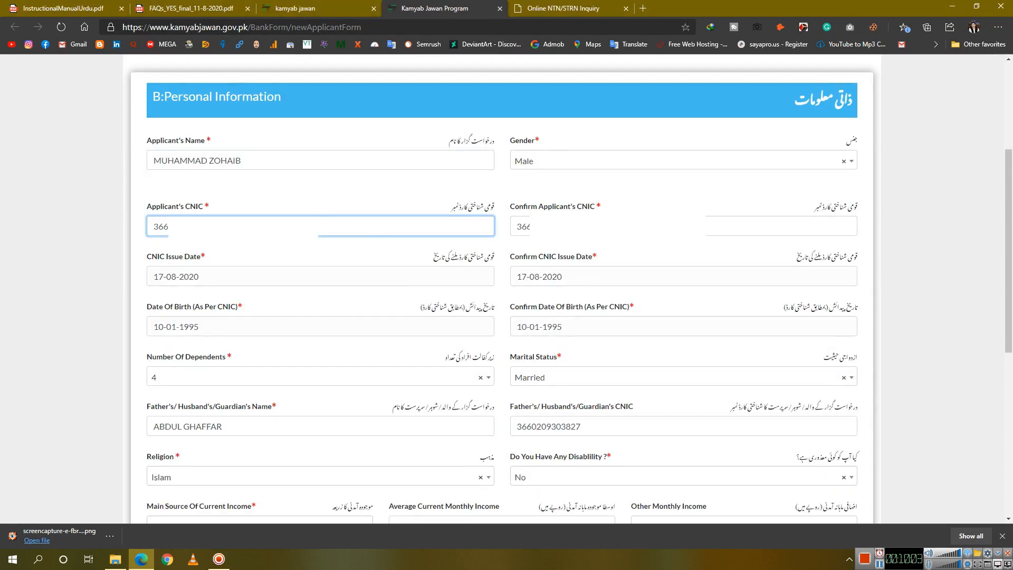
left_click(619, 227)
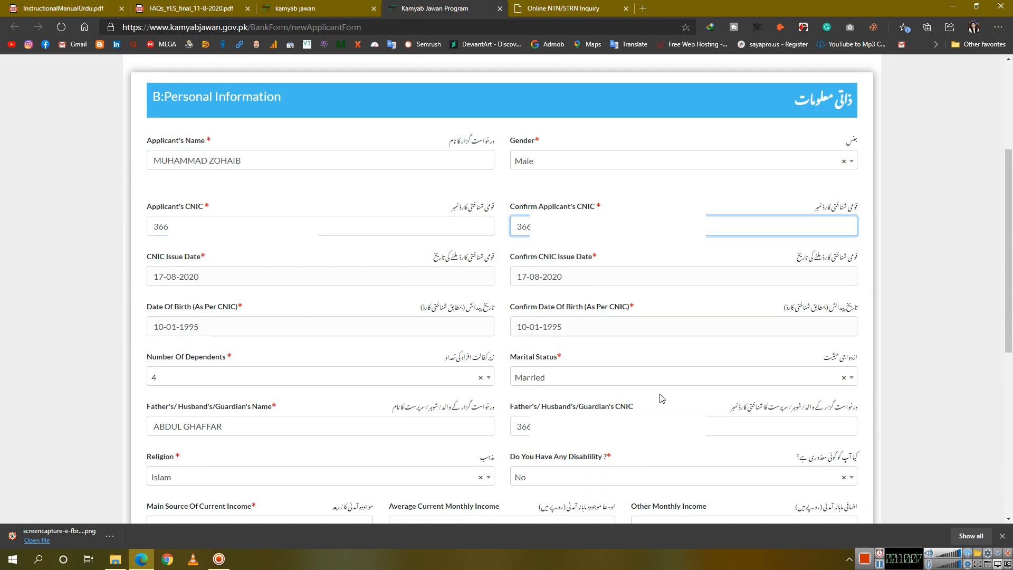
left_click(353, 273)
left_click(640, 275)
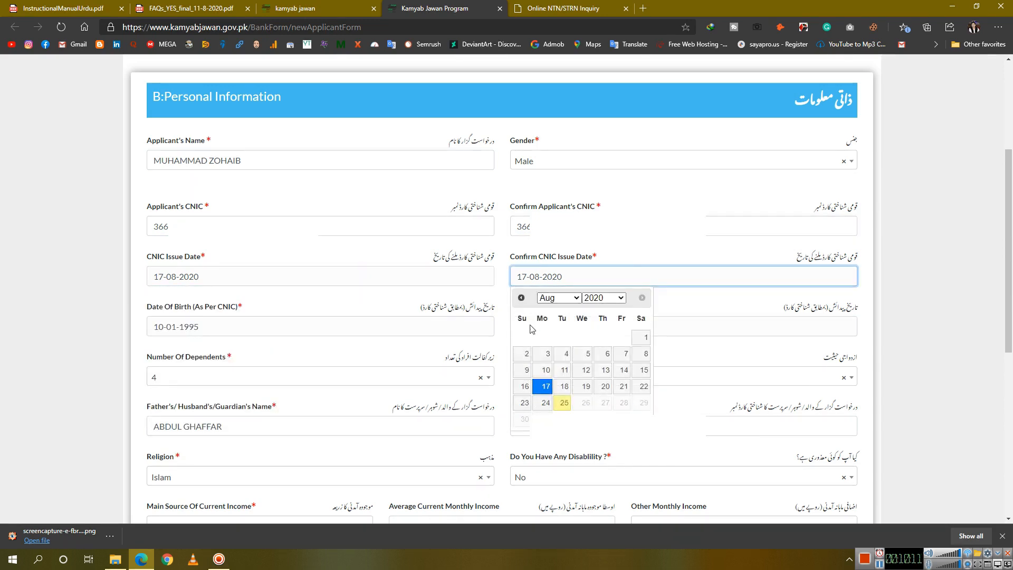
left_click(380, 331)
scroll(380, 331, "down", 1)
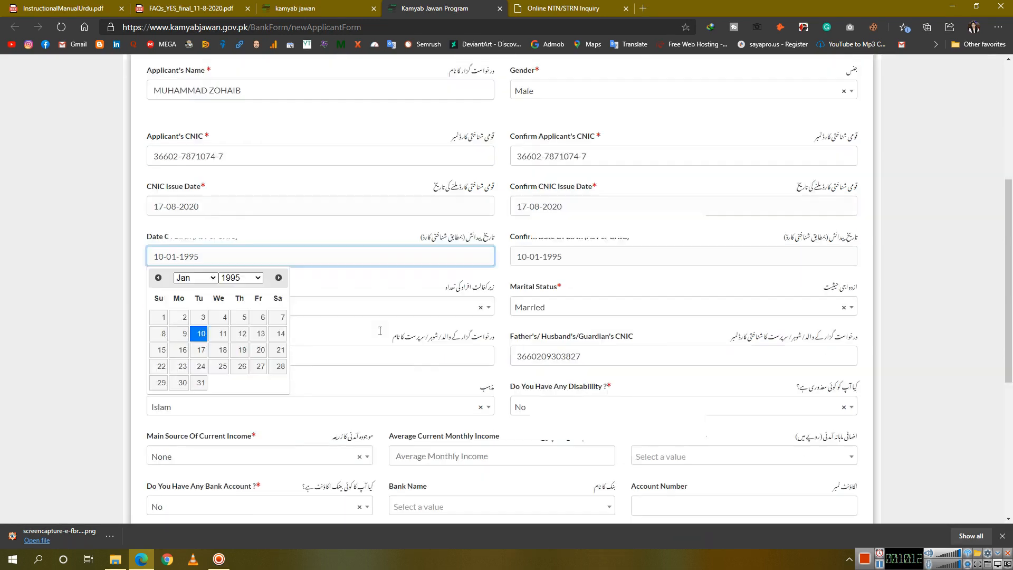
left_click(587, 254)
left_click(393, 305)
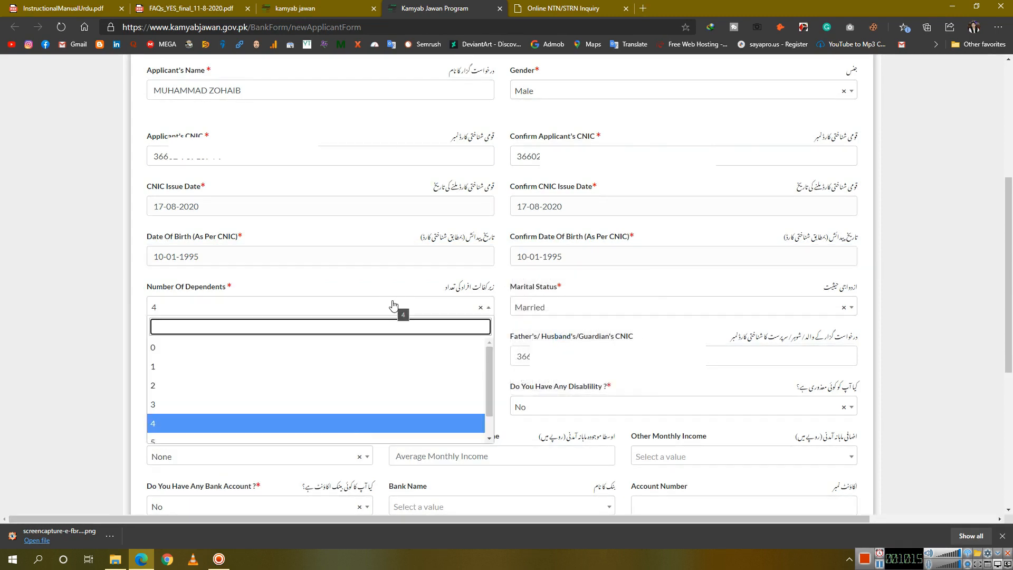
left_click(404, 305)
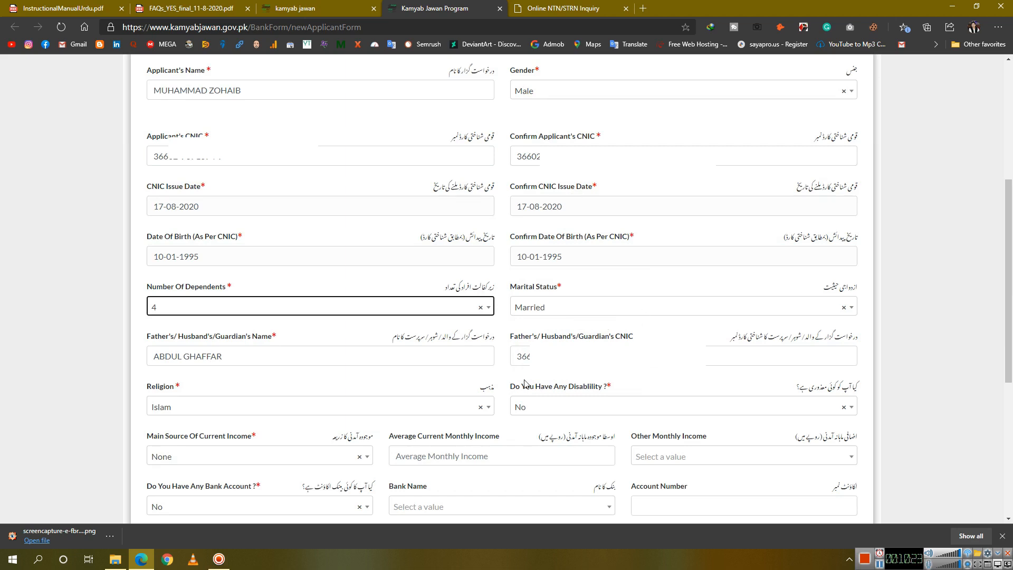
left_click(429, 356)
key("Tab")
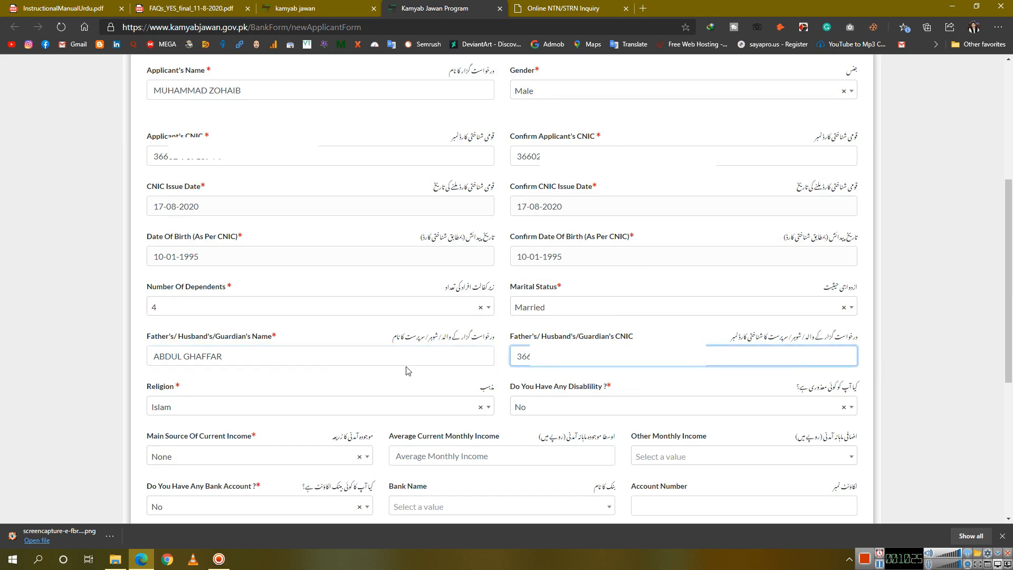
scroll(406, 369, "down", 4)
left_click(319, 198)
left_click(320, 199)
left_click(586, 193)
Keep disability at No, choose Income from Salary, and enter 1,0000 as average monthly income
left_click(585, 193)
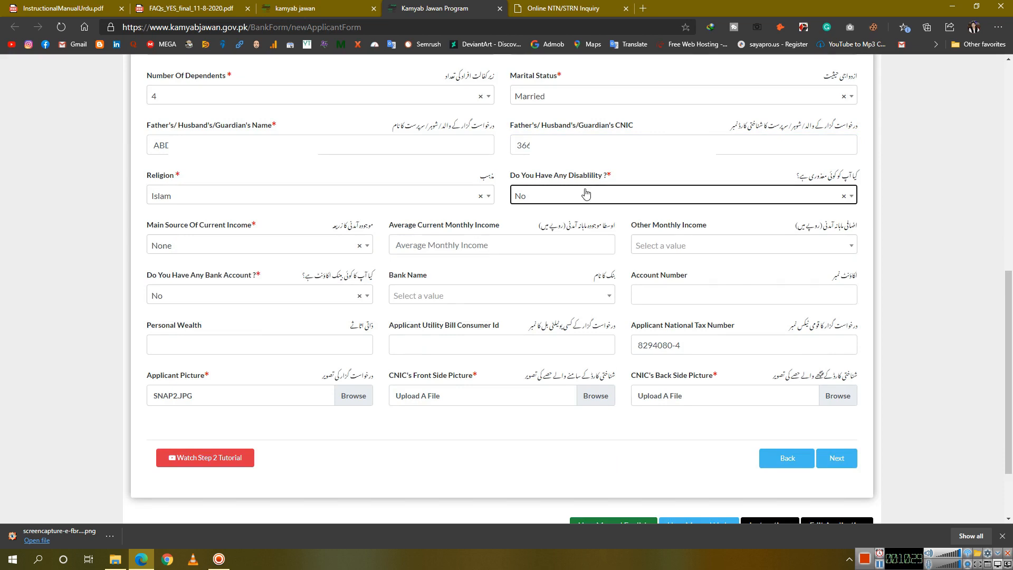
left_click(313, 251)
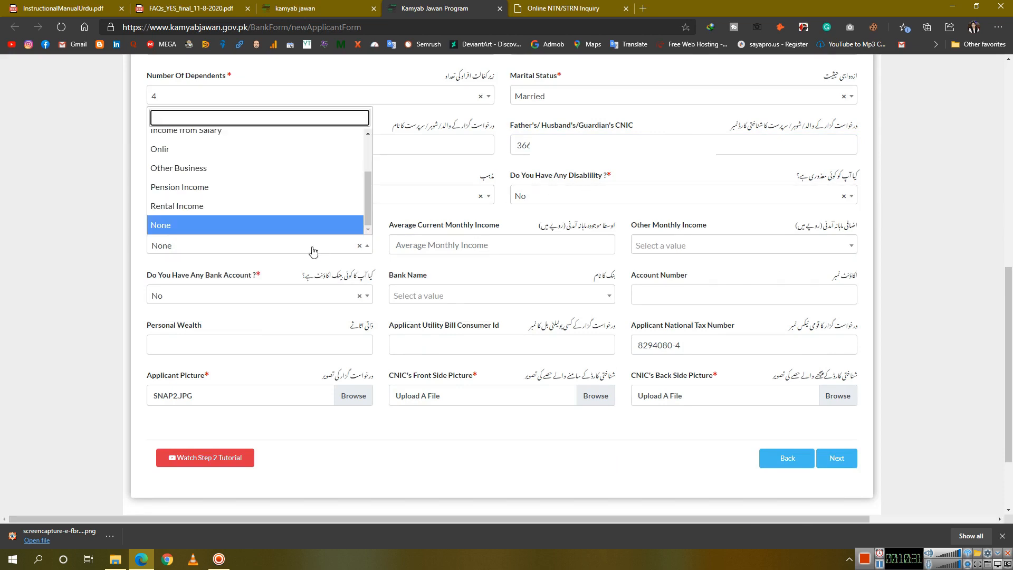
scroll(282, 177, "up", 2)
left_click(276, 166)
left_click(444, 247)
type("1,")
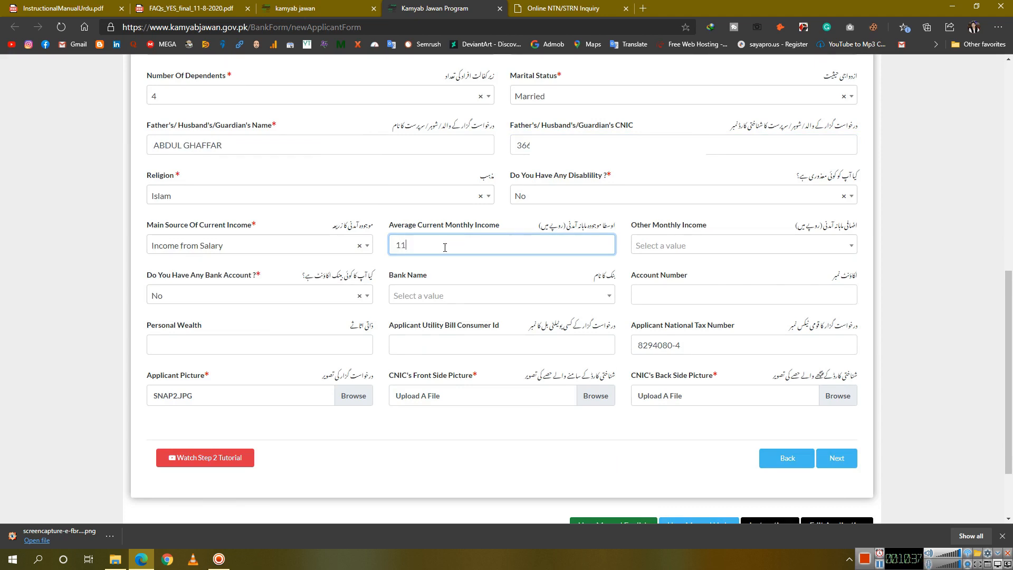
type("0000")
left_click(538, 278)
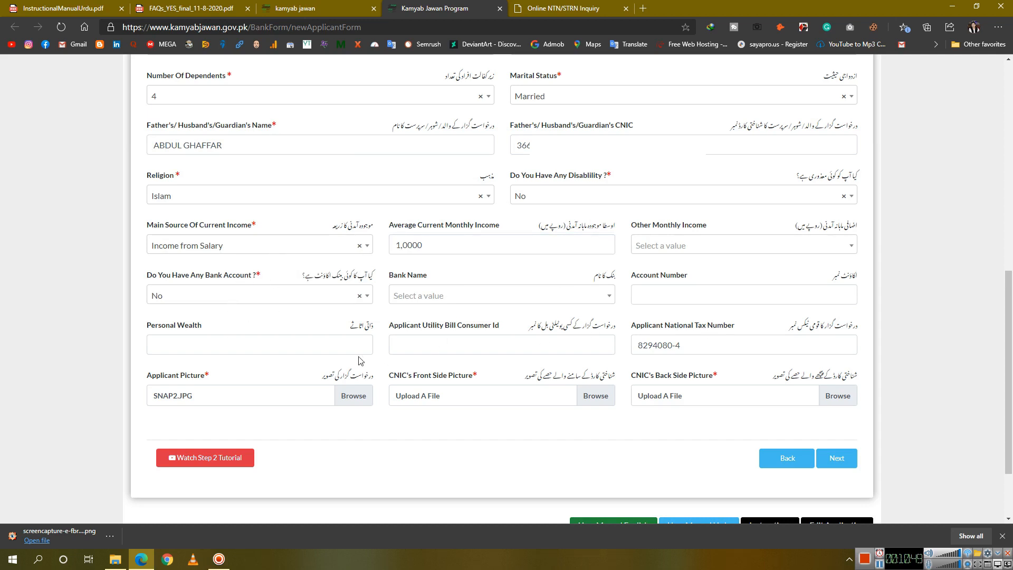
Move through the Personal Wealth, utility consumer ID and national tax number fields, then open the Start menu
left_click(300, 344)
left_click(507, 342)
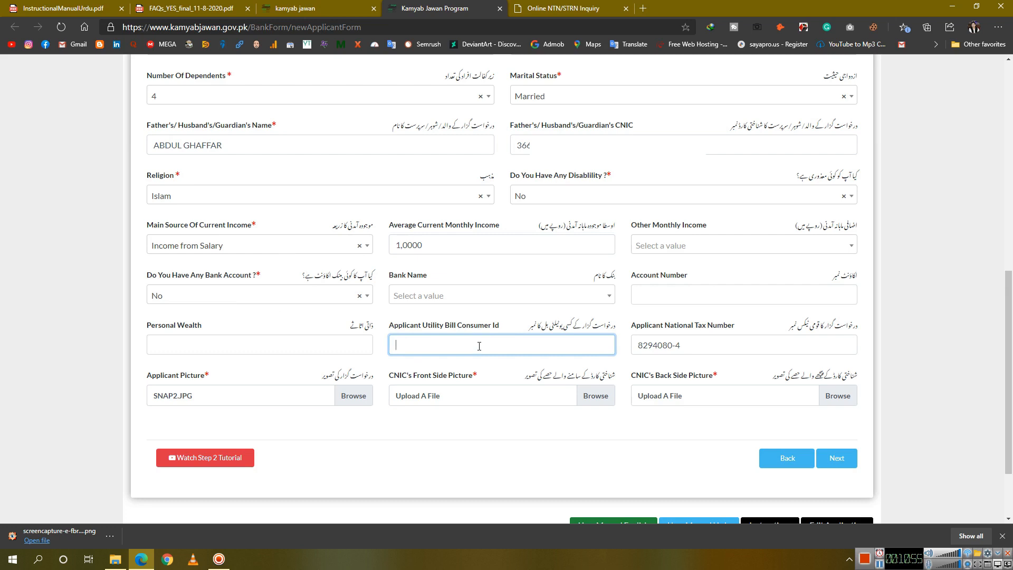
left_click(327, 343)
left_click(449, 344)
left_click(715, 348)
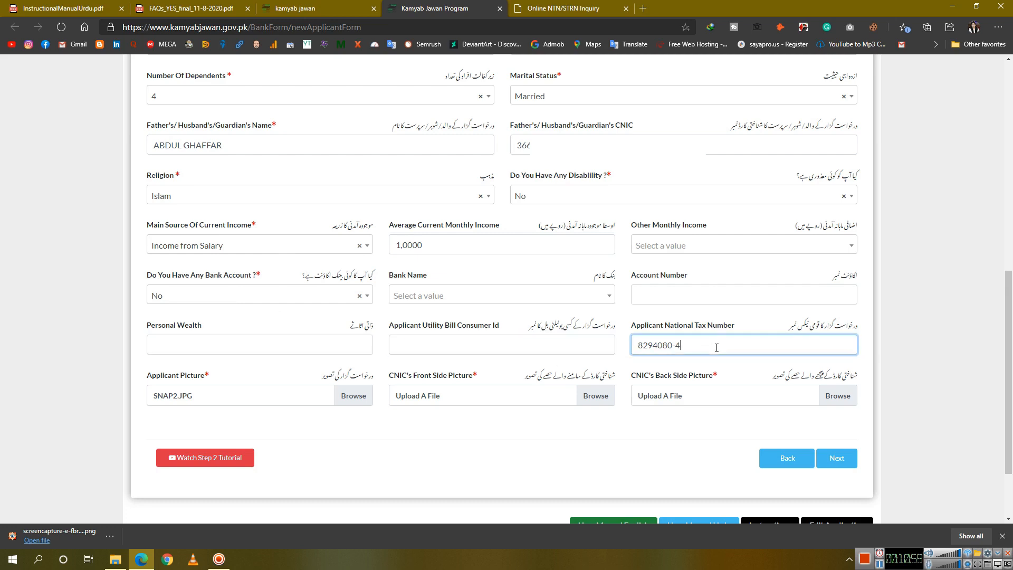
left_click(548, 438)
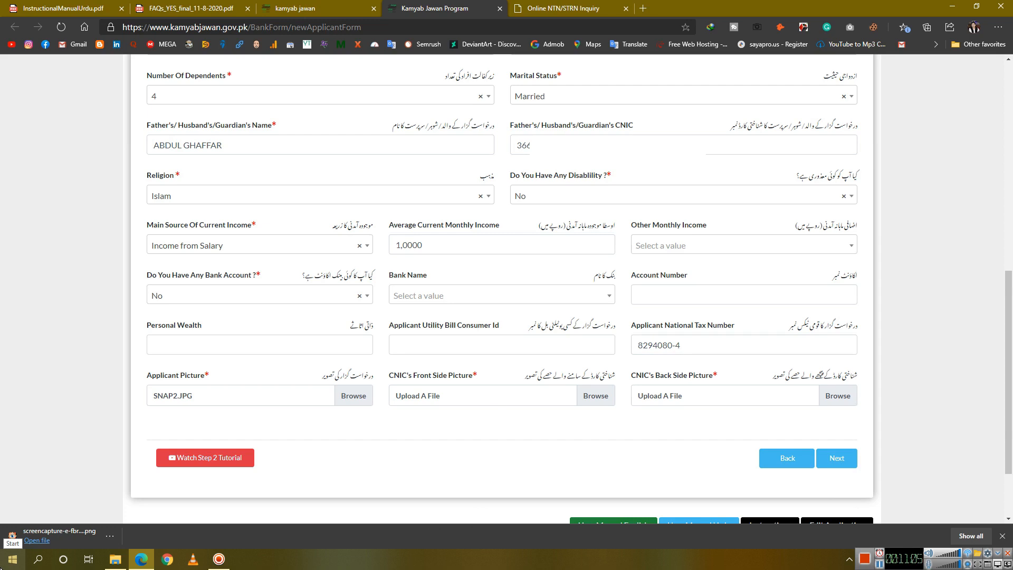
left_click(11, 559)
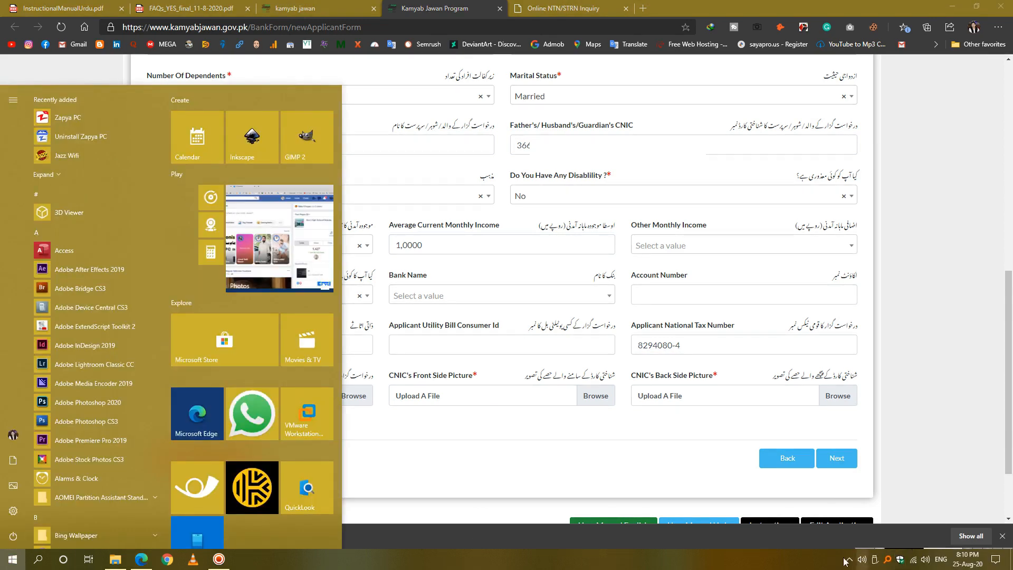
Close the Start menu and check the hidden taskbar icons
left_click(219, 559)
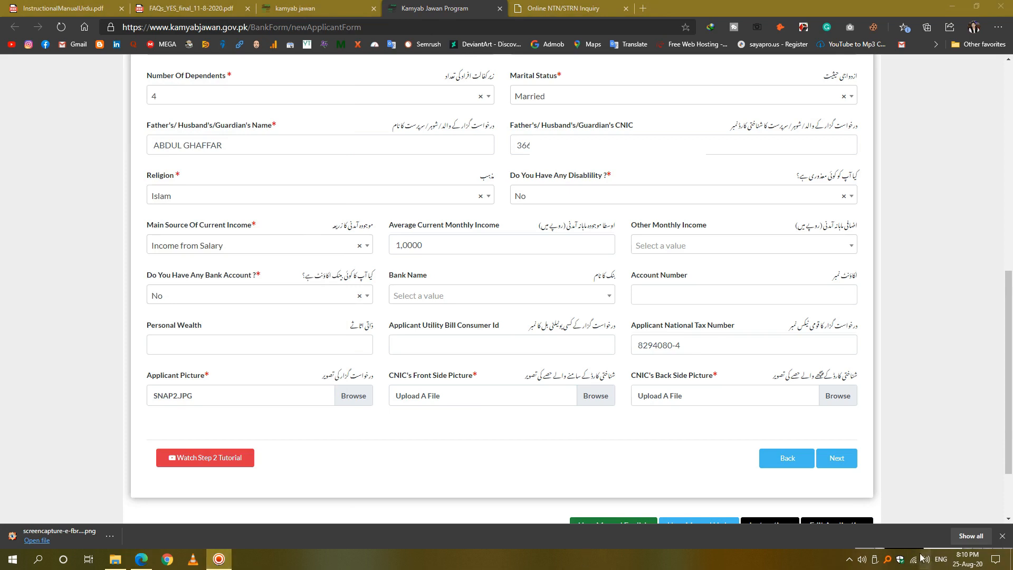
left_click(850, 560)
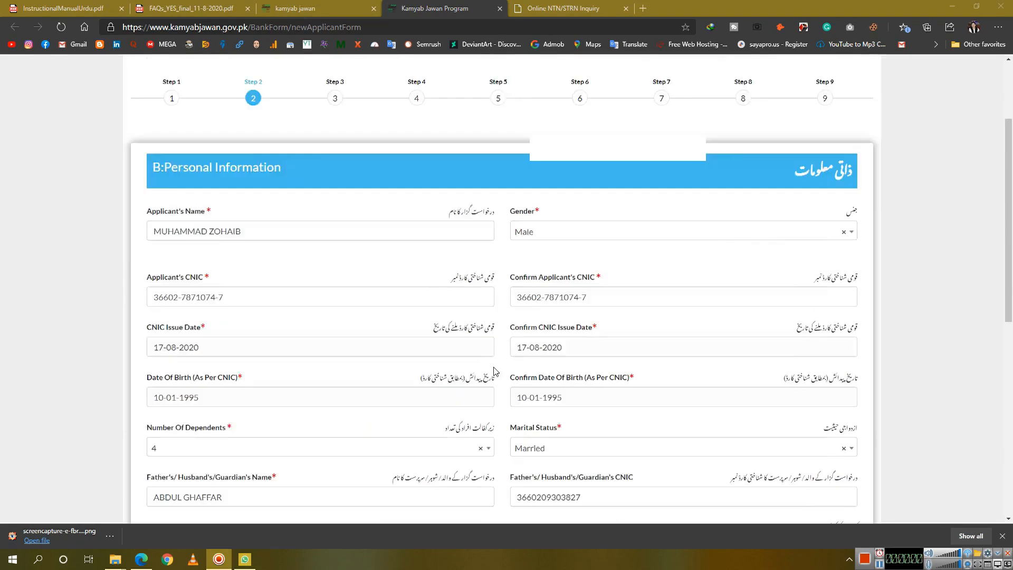
scroll(494, 362, "up", 2)
scroll(497, 368, "down", 15)
Go back to Step 1 and forward again, then open the Applicant Picture file chooser
left_click(799, 454)
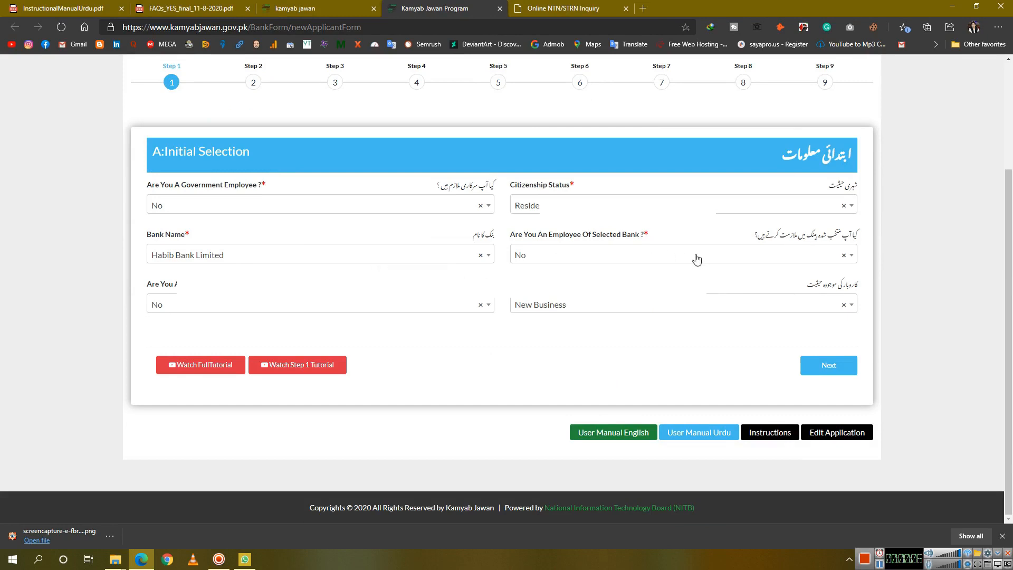
left_click(825, 366)
scroll(369, 253, "up", 4)
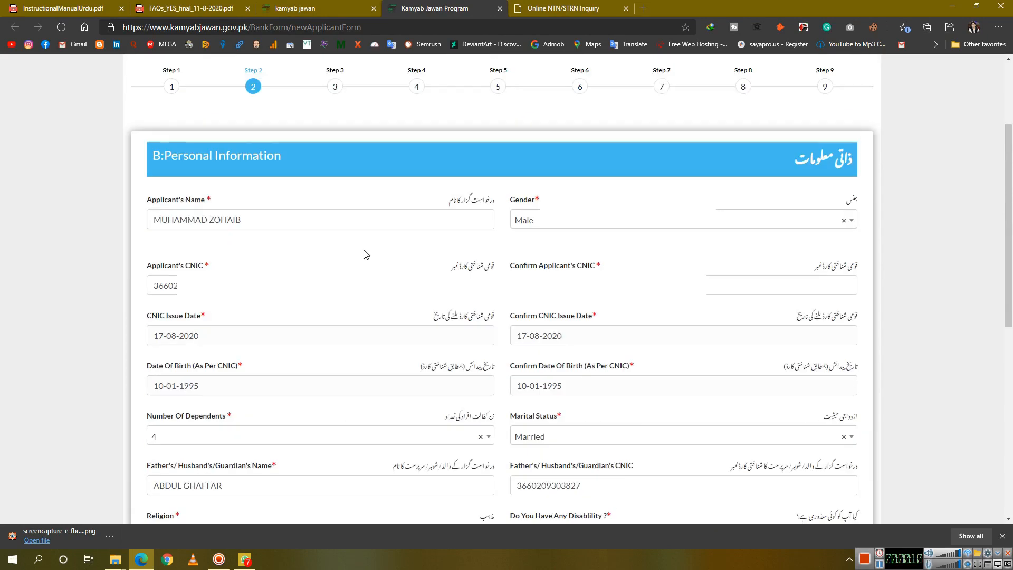
scroll(619, 257, "down", 1)
scroll(619, 258, "down", 3)
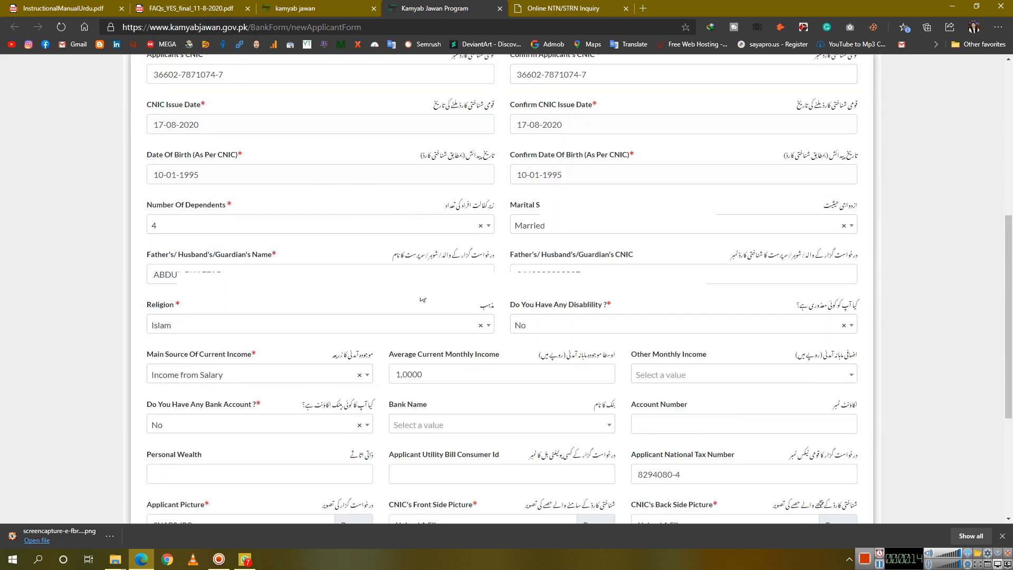
scroll(384, 342, "down", 2)
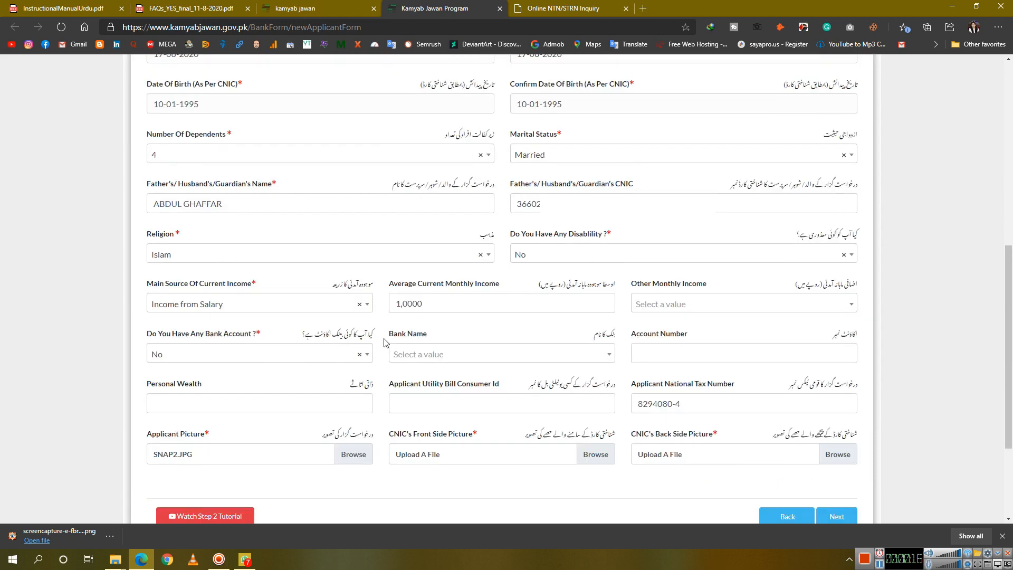
scroll(368, 382, "down", 2)
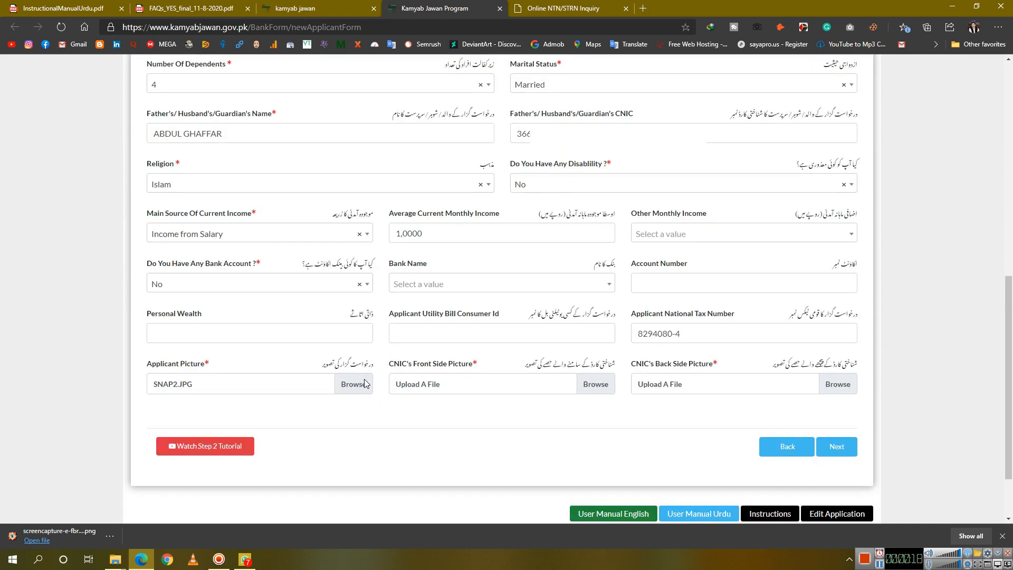
left_click(353, 384)
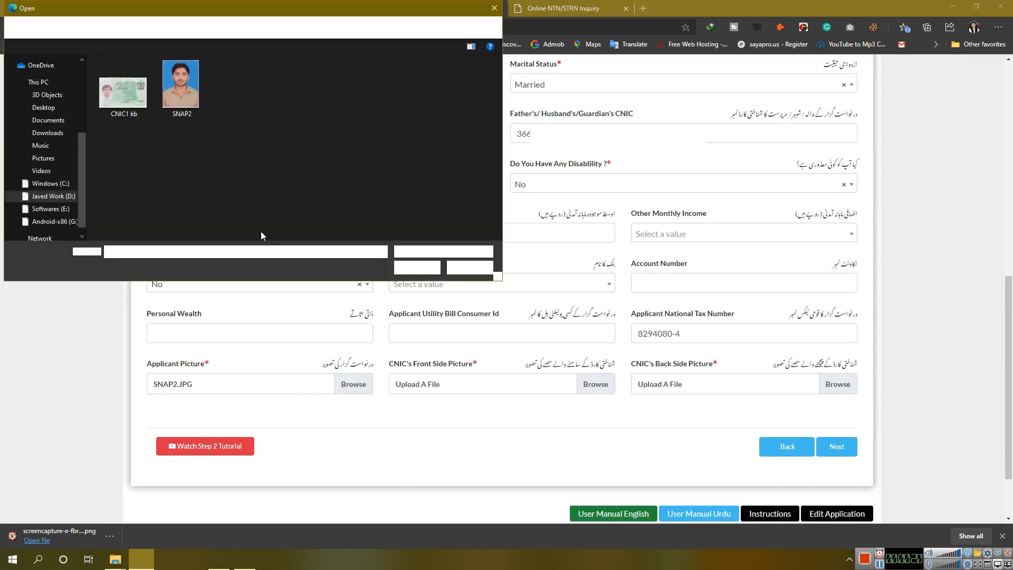
Attach the SNAP2 photo as the applicant picture and close WhatsApp
double_click(182, 68)
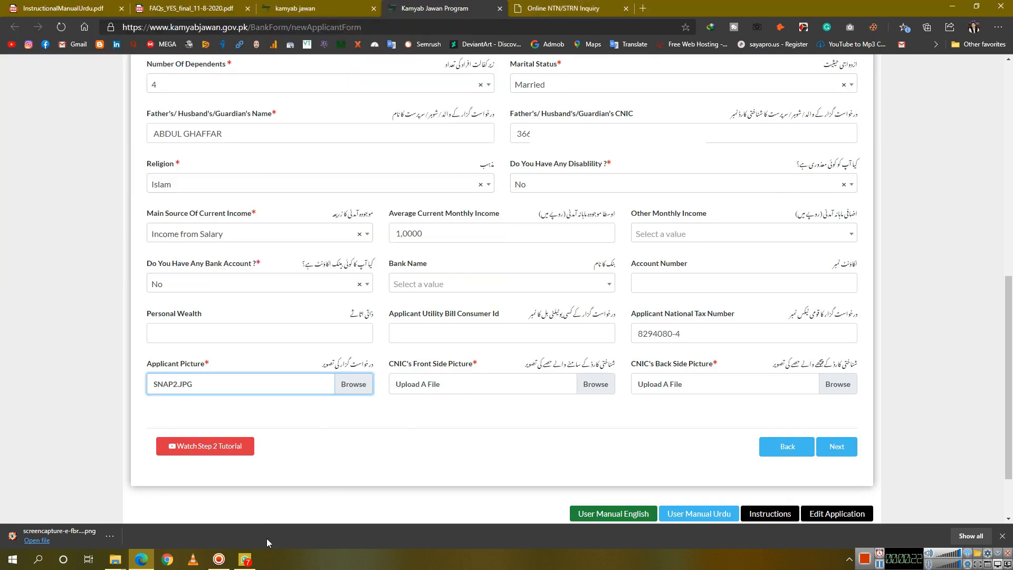
left_click(245, 559)
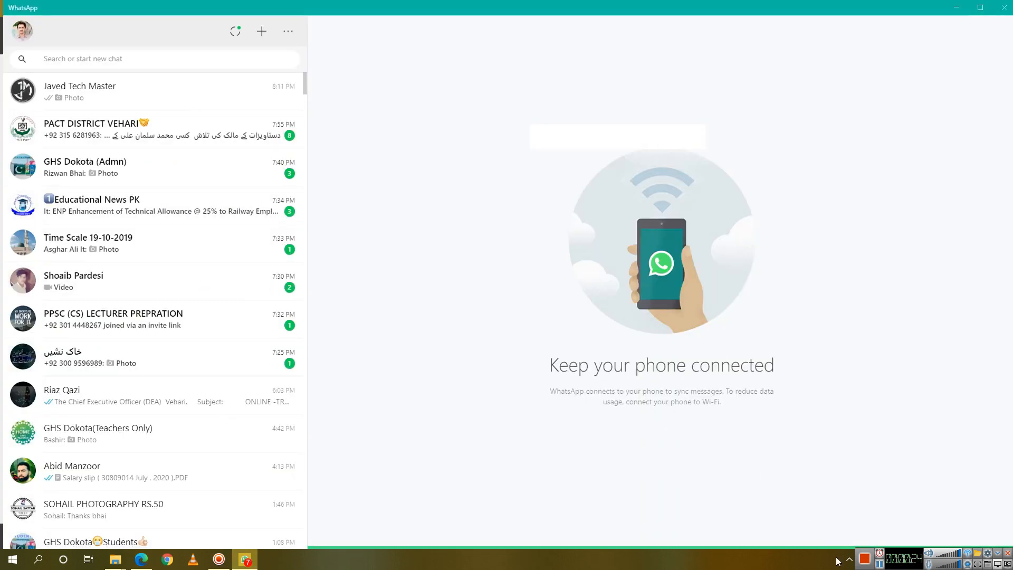
key("alt+F4")
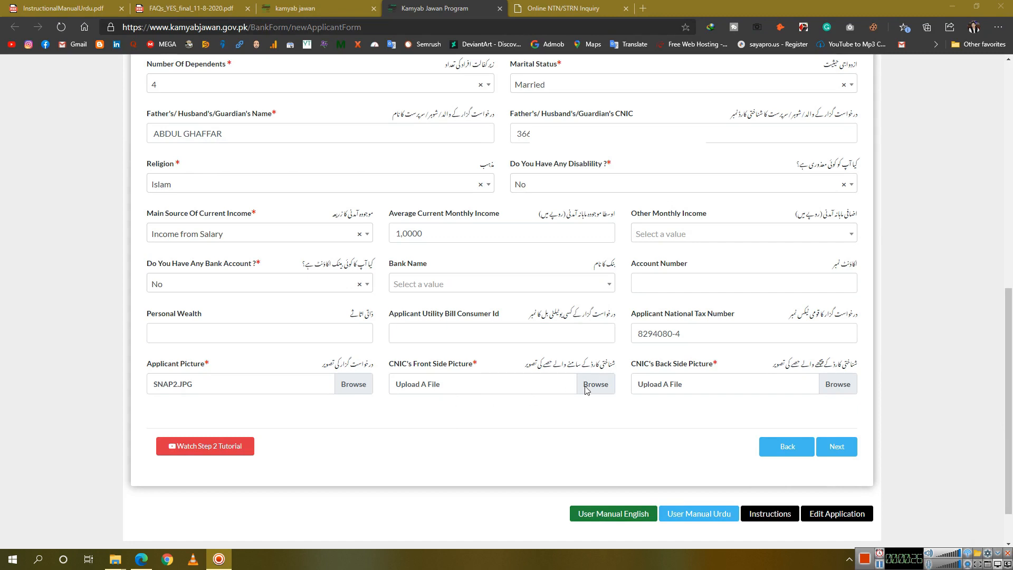
Attach the 8.11.58 PM and 8.11.48 PM WhatsApp images as CNIC front and back, then continue
left_click(587, 391)
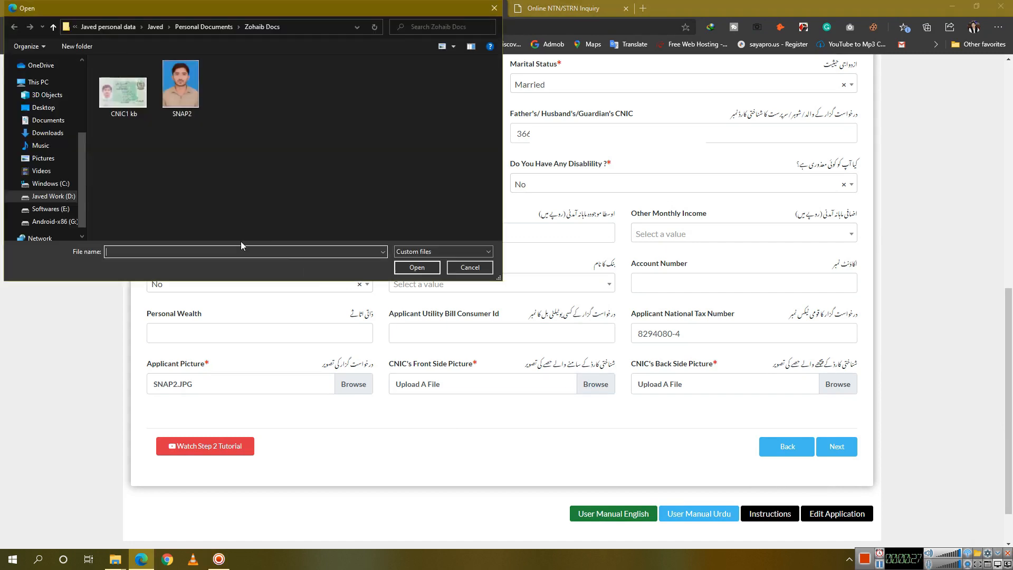
left_click(47, 132)
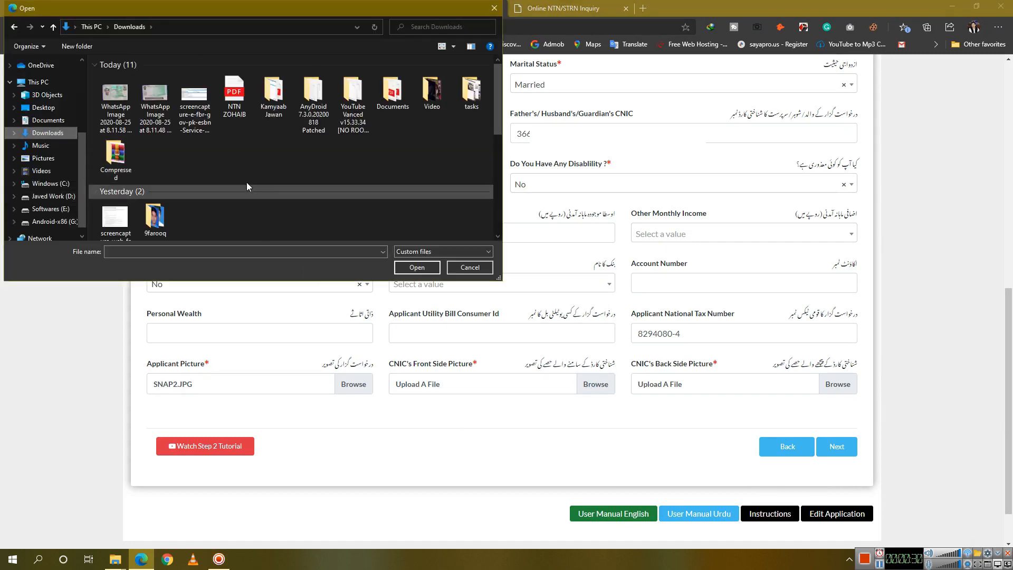
left_click(116, 105)
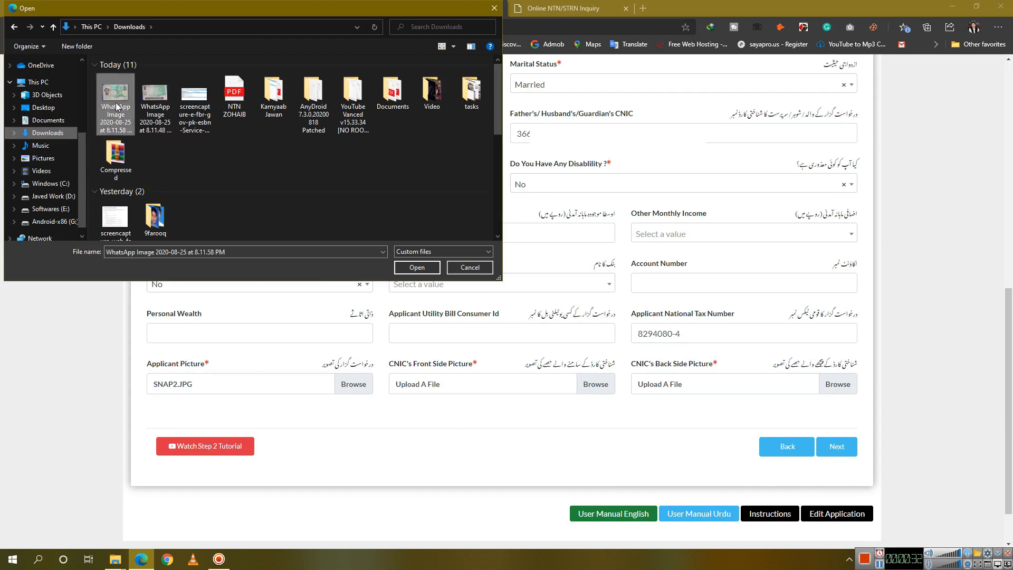
double_click(117, 105)
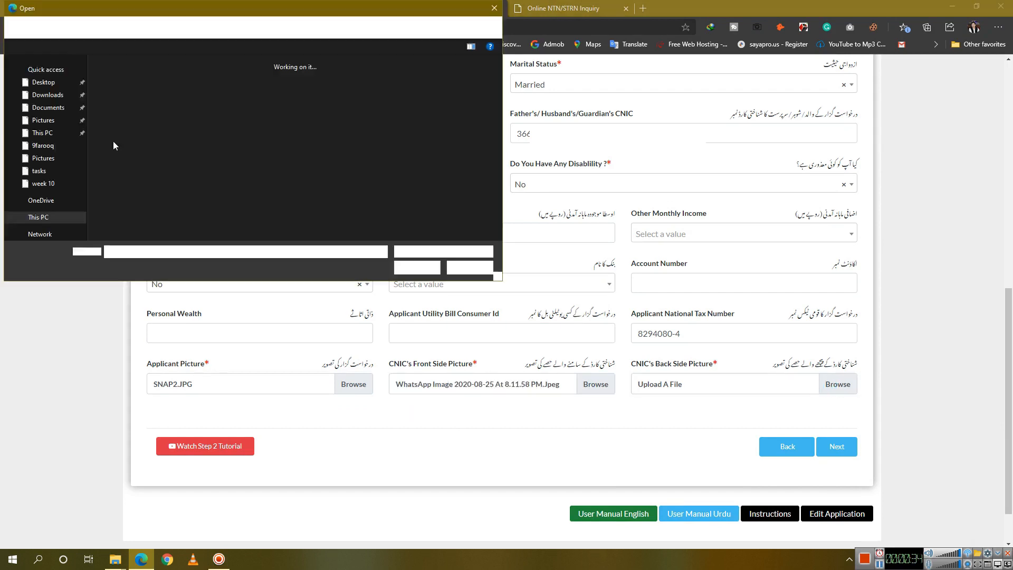
left_click(838, 385)
double_click(161, 101)
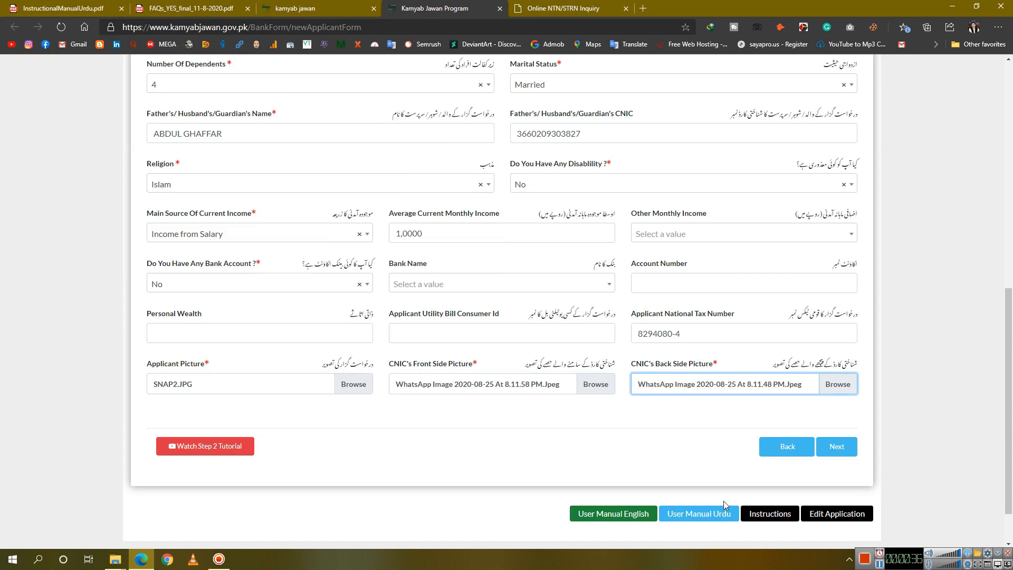
left_click(840, 450)
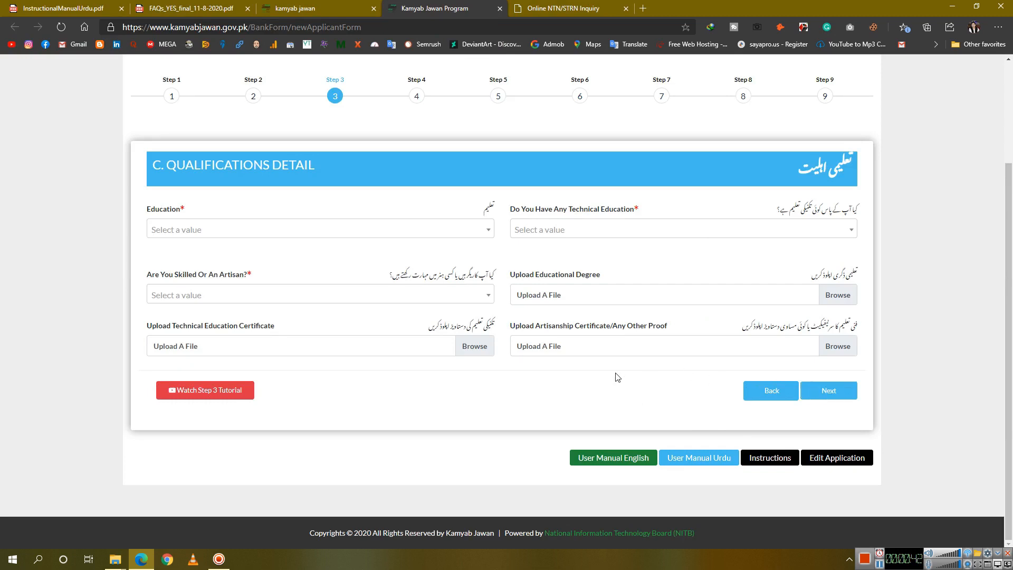
Set Education to Bachelors Degree (2 Years)
scroll(617, 377, "up", 3)
scroll(617, 377, "down", 2)
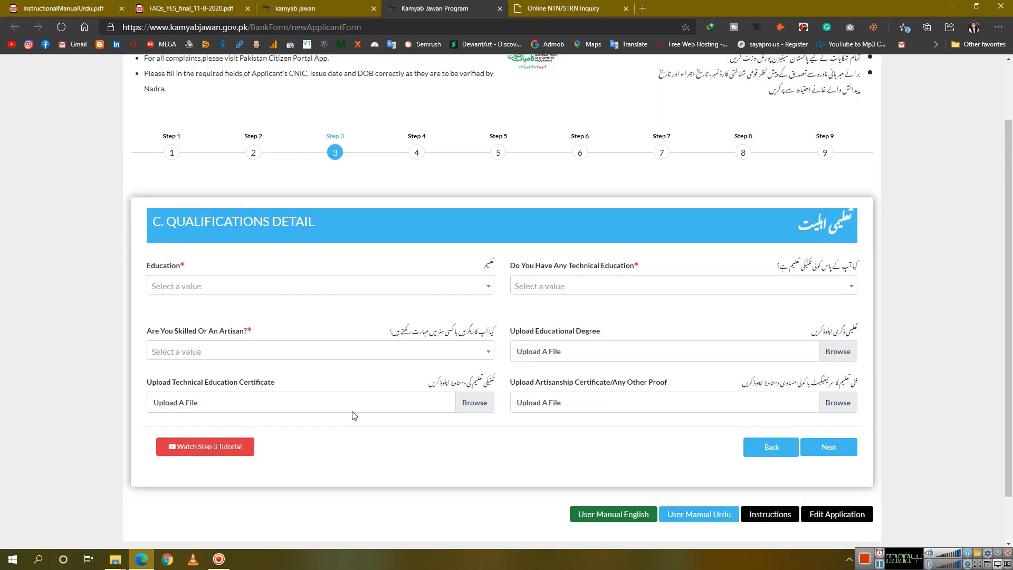
left_click(270, 292)
left_click(212, 376)
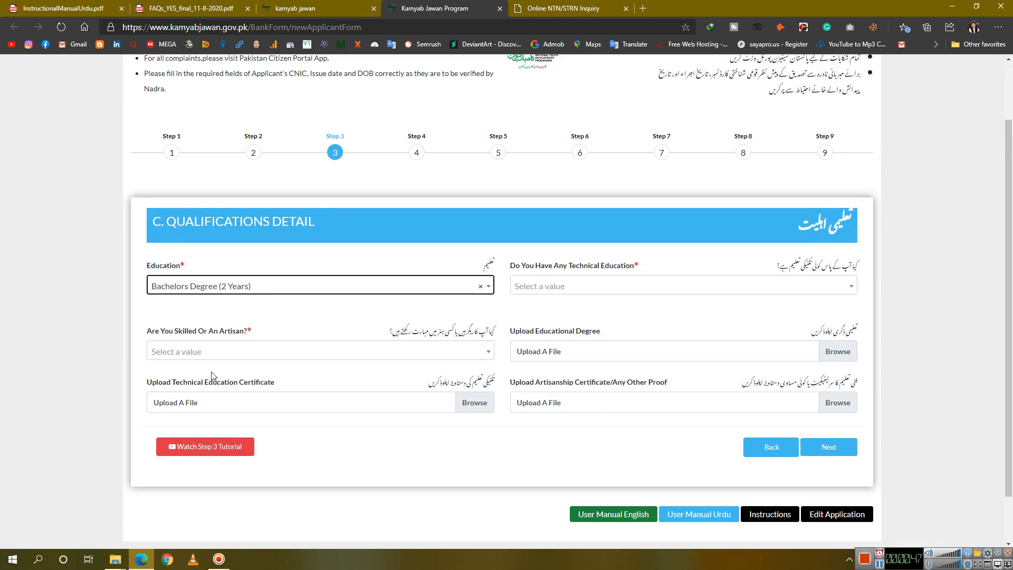
Set Technical Education to Computer Operator
left_click(570, 288)
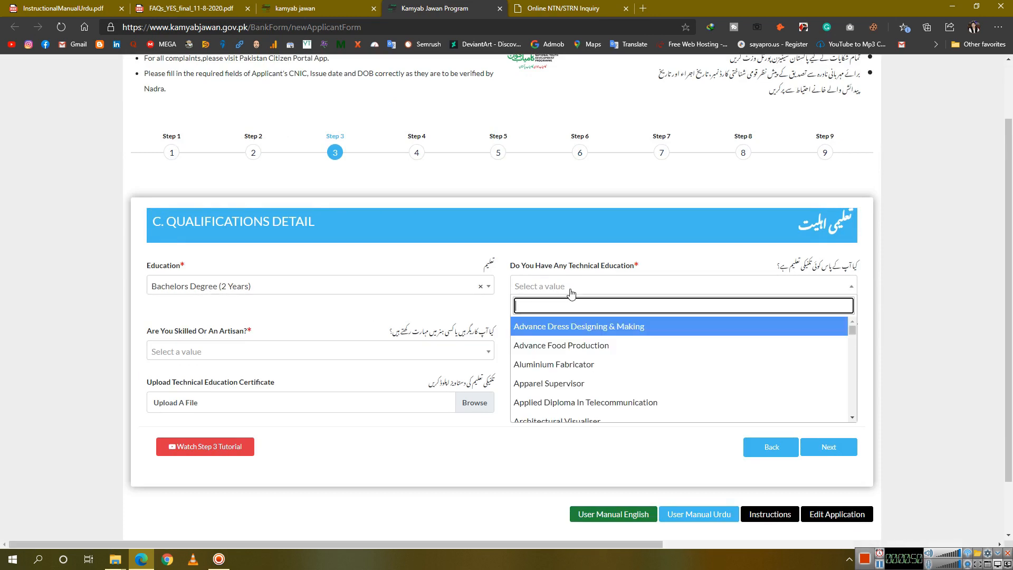
type("GR")
key("BackSpace")
key("BackSpace")
key("BackSpace")
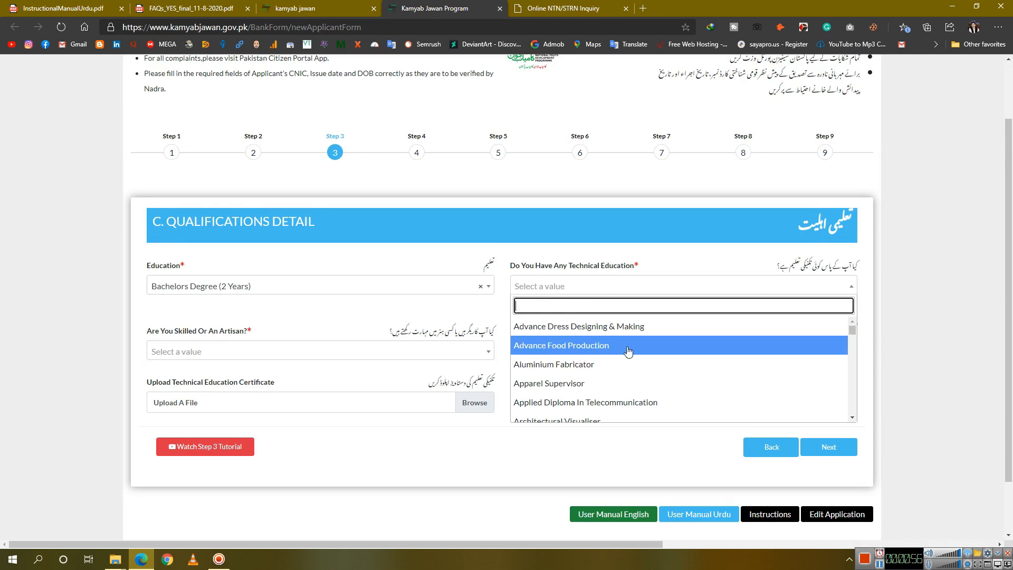
scroll(608, 388, "down", 1)
scroll(607, 387, "down", 1)
scroll(615, 387, "down", 2)
scroll(616, 388, "down", 5)
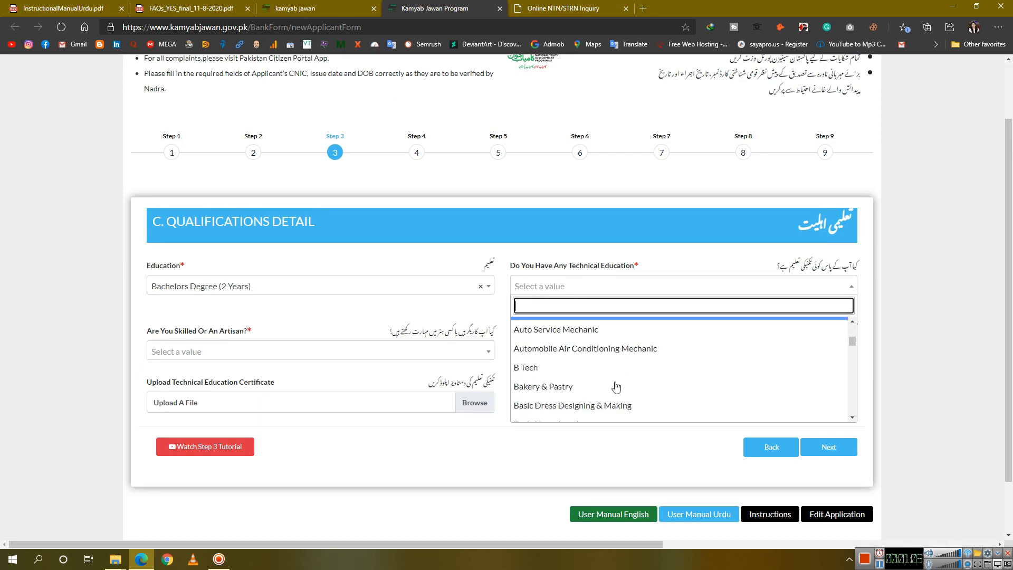
scroll(616, 387, "down", 4)
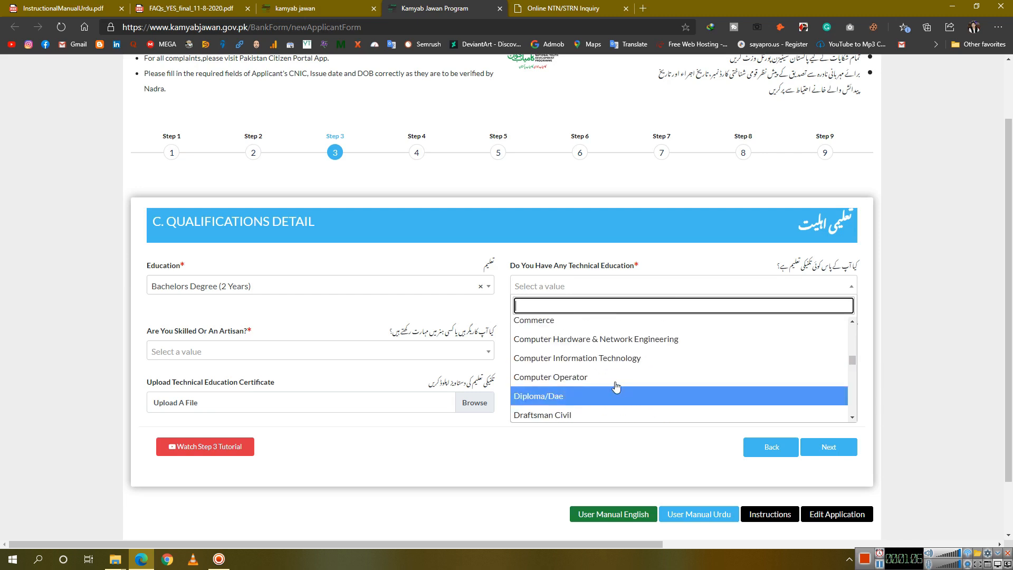
scroll(616, 388, "down", 6)
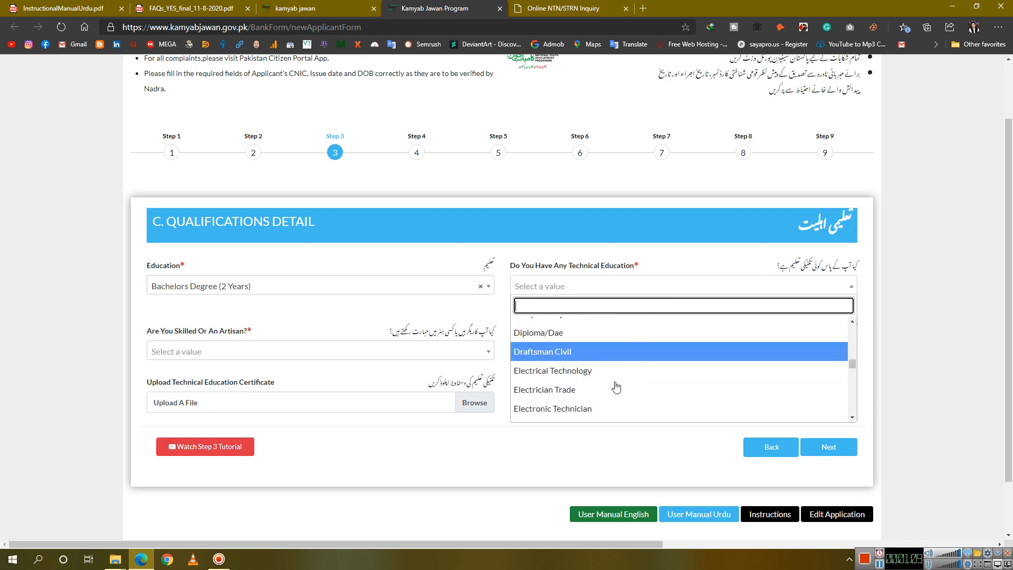
scroll(616, 388, "down", 2)
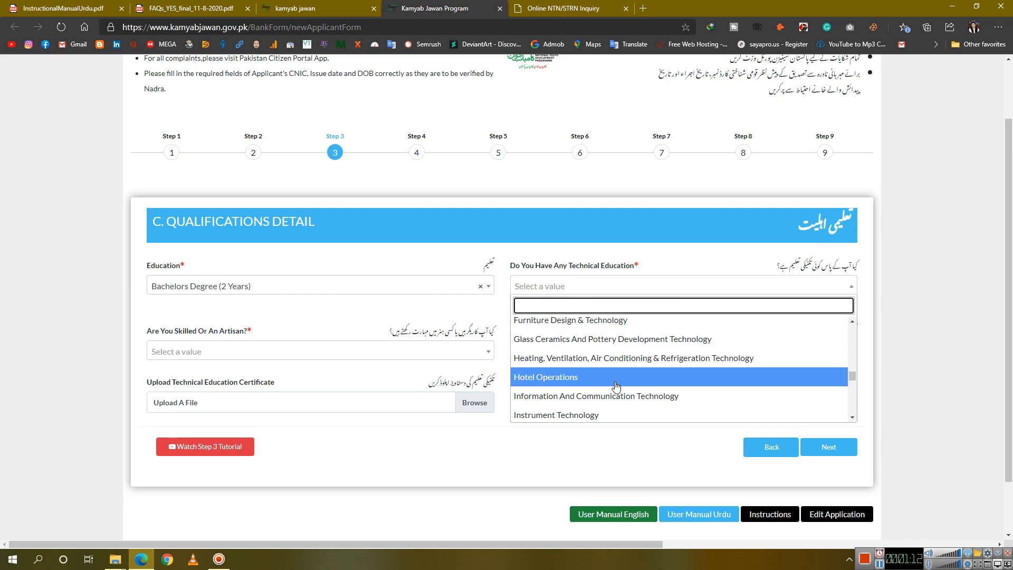
scroll(648, 371, "down", 6)
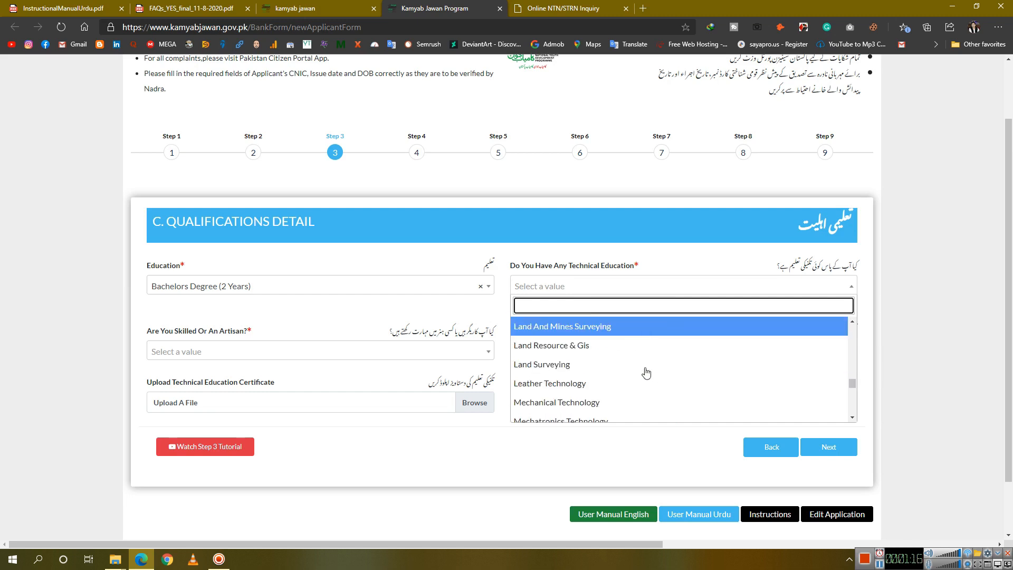
scroll(646, 373, "down", 5)
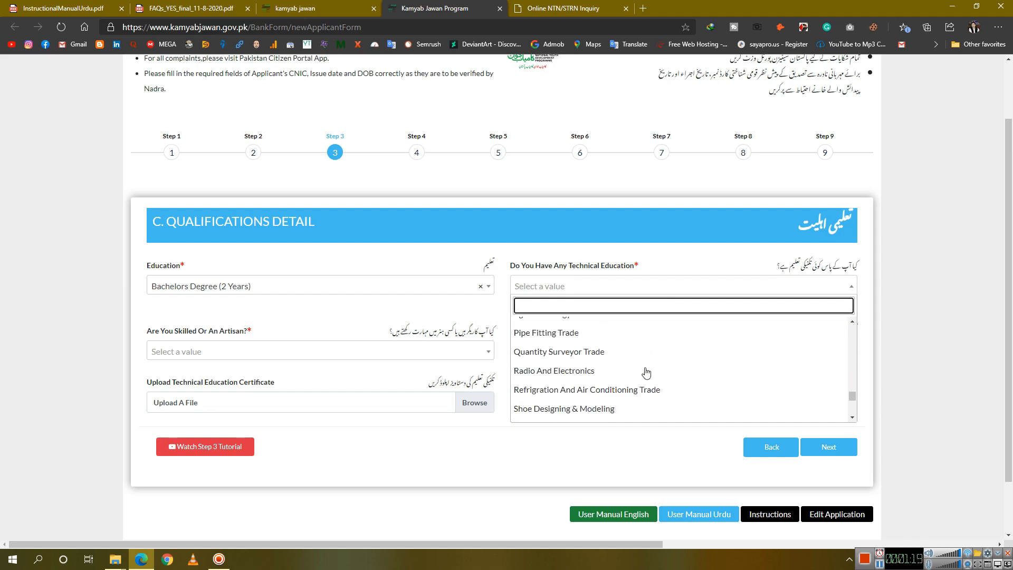
scroll(647, 373, "down", 4)
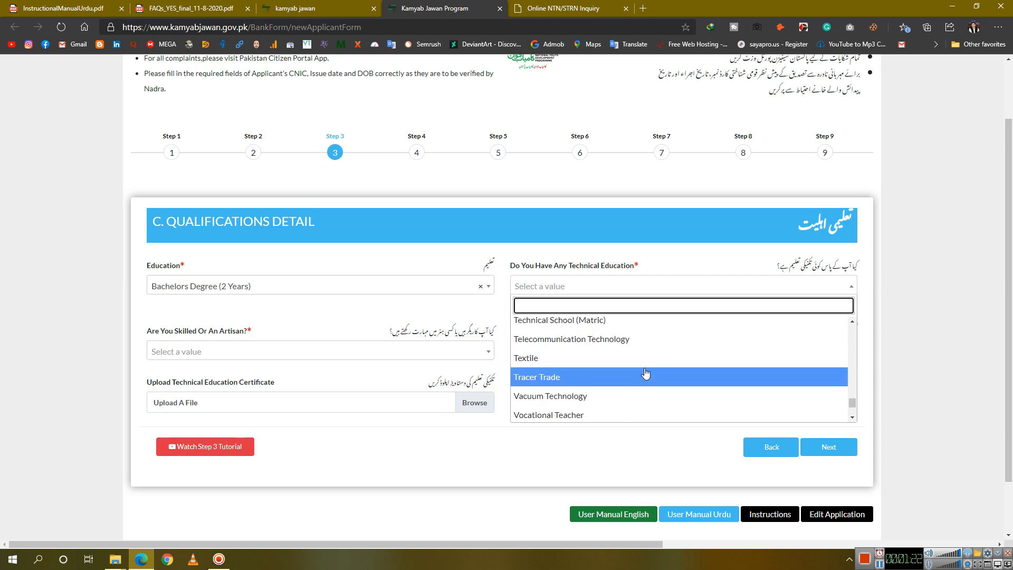
scroll(646, 374, "up", 10)
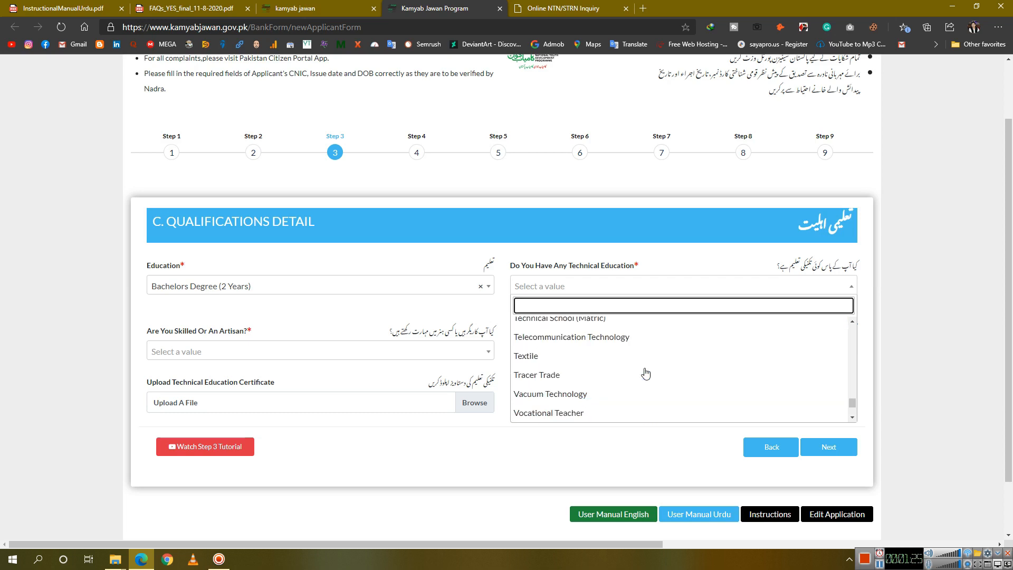
scroll(645, 373, "up", 3)
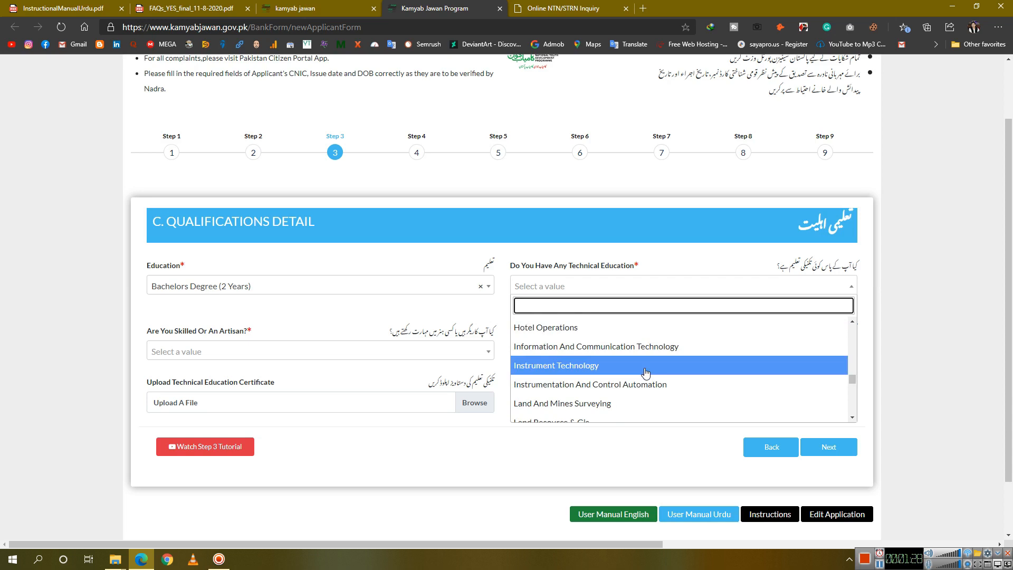
scroll(641, 359, "up", 5)
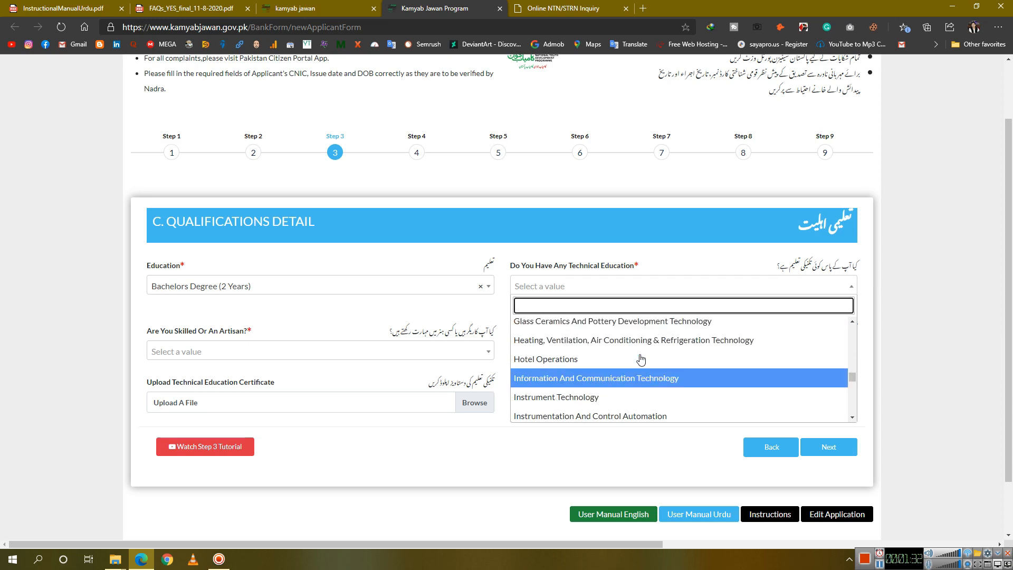
scroll(641, 359, "up", 1)
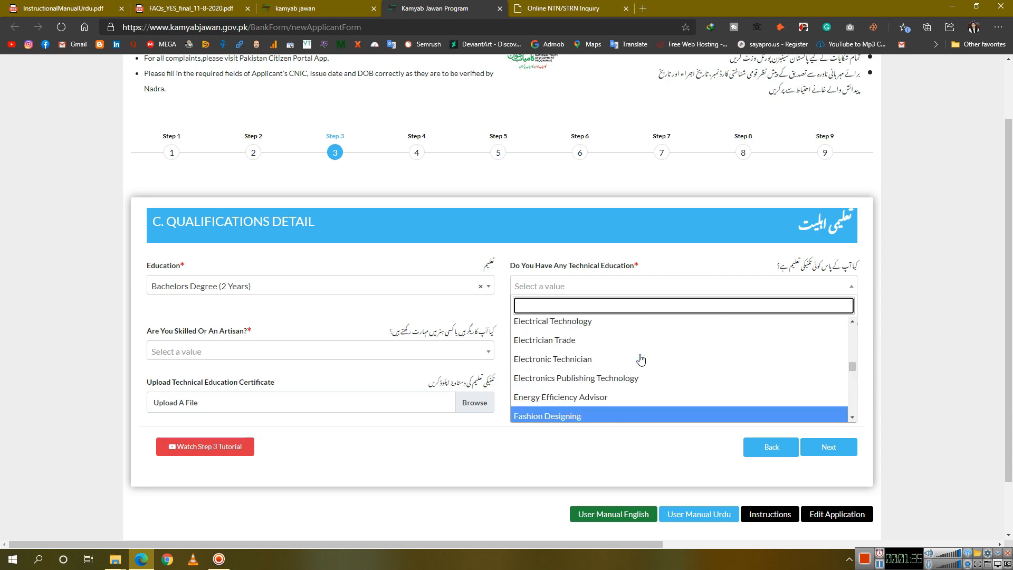
scroll(615, 347, "up", 2)
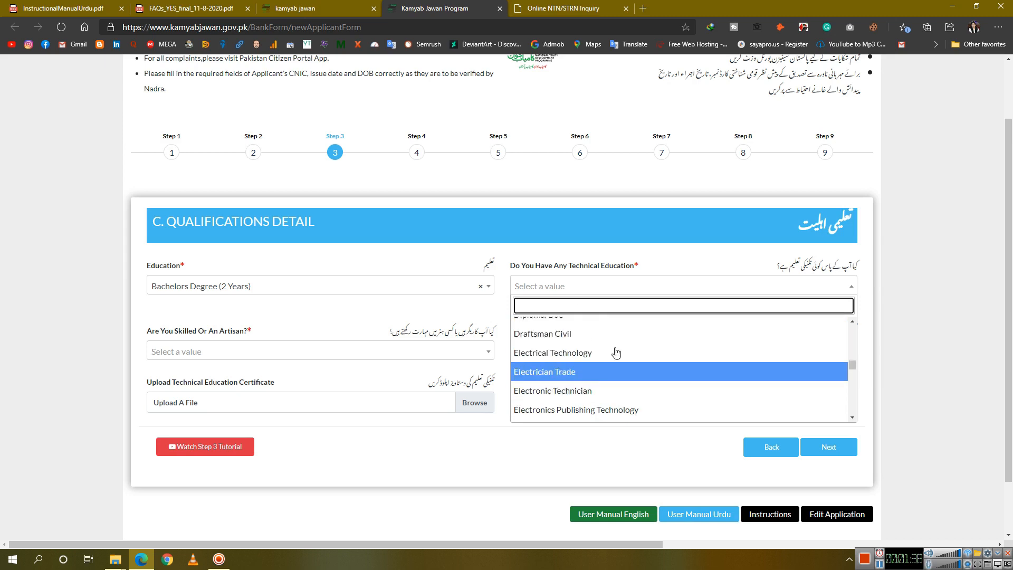
left_click(595, 347)
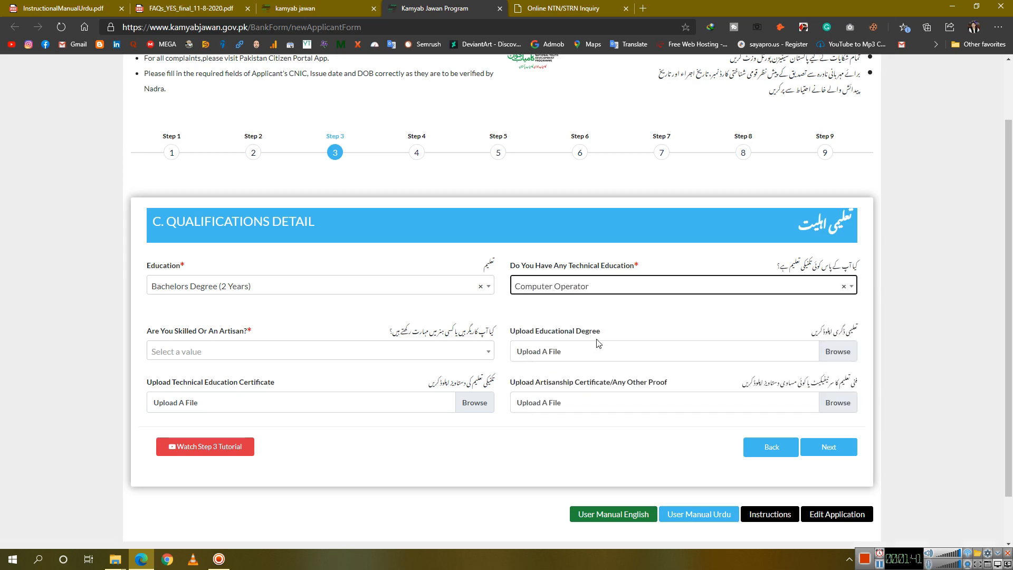
Set the skilled/artisan option to Computer Skills
left_click(287, 351)
scroll(216, 435, "down", 1)
scroll(211, 465, "up", 1)
scroll(211, 422, "down", 3)
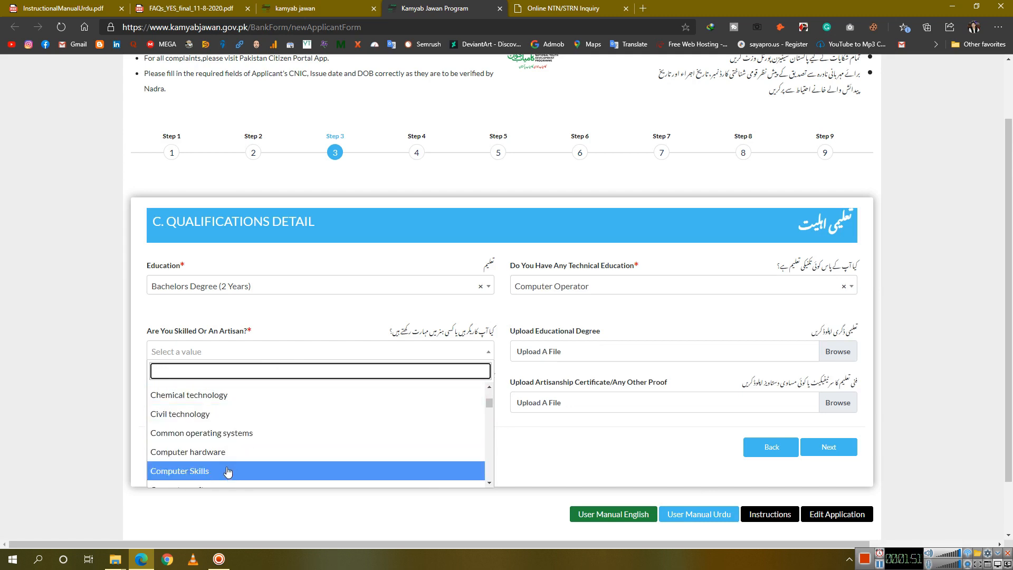
left_click(210, 425)
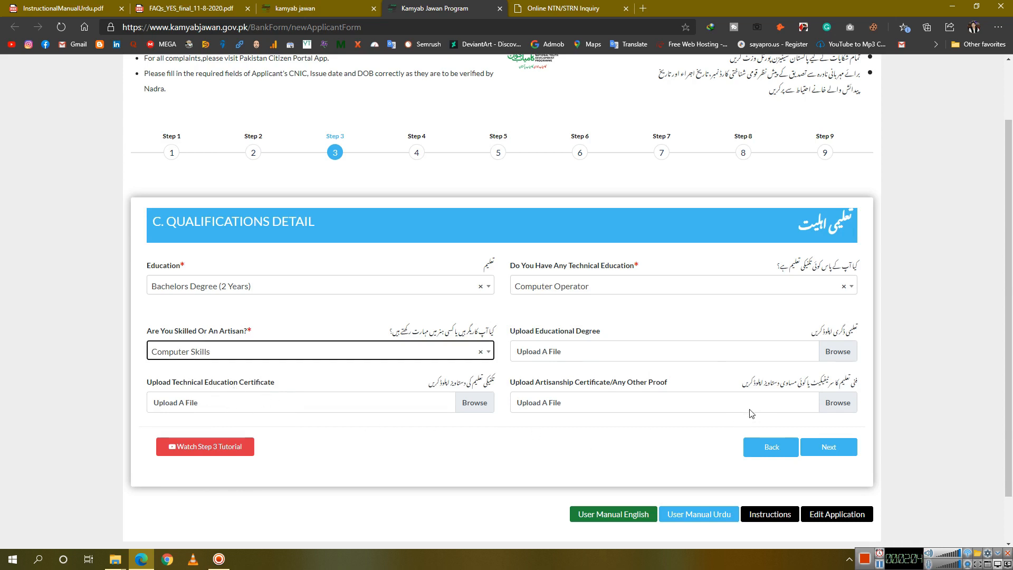
left_click(717, 411)
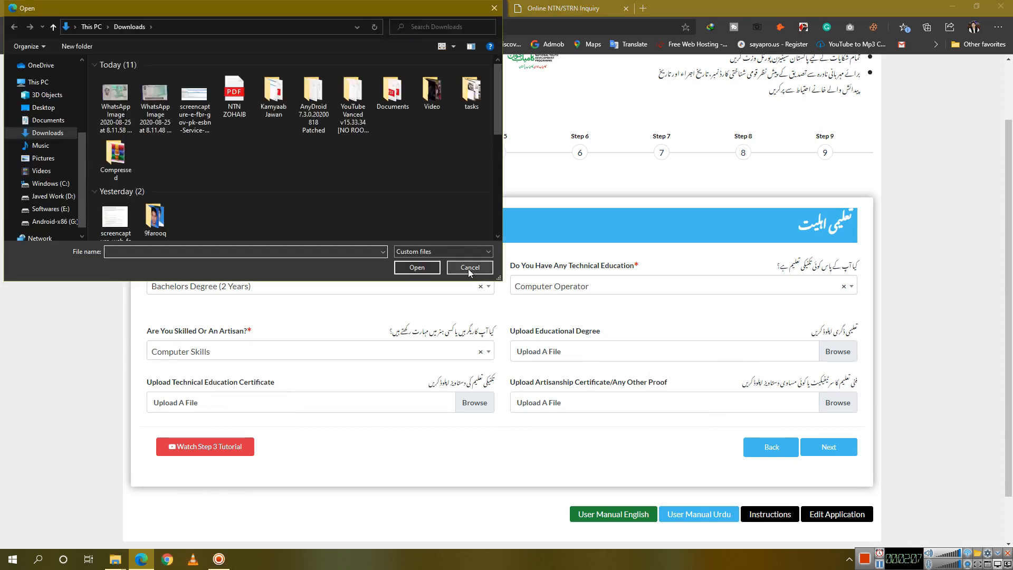
left_click(471, 269)
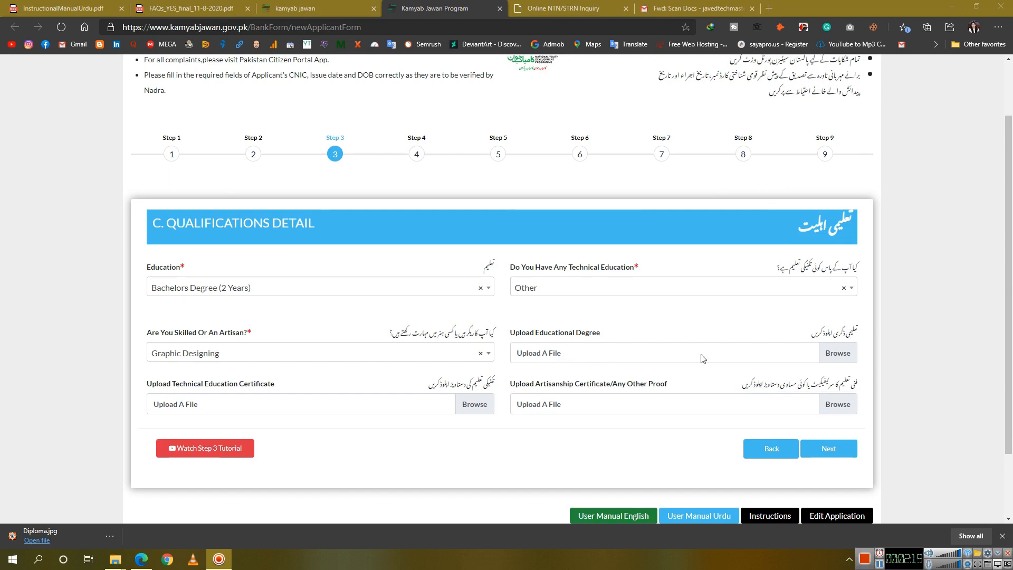
Preview, then attach the 8.17.39 PM WhatsApp transcript image as the educational degree
left_click(838, 352)
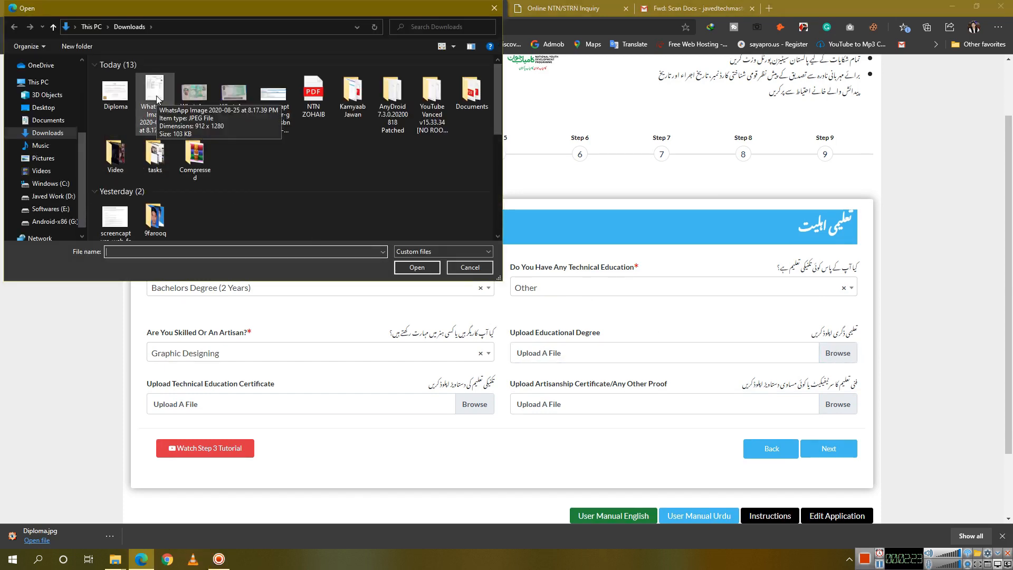
right_click(155, 98)
left_click(174, 120)
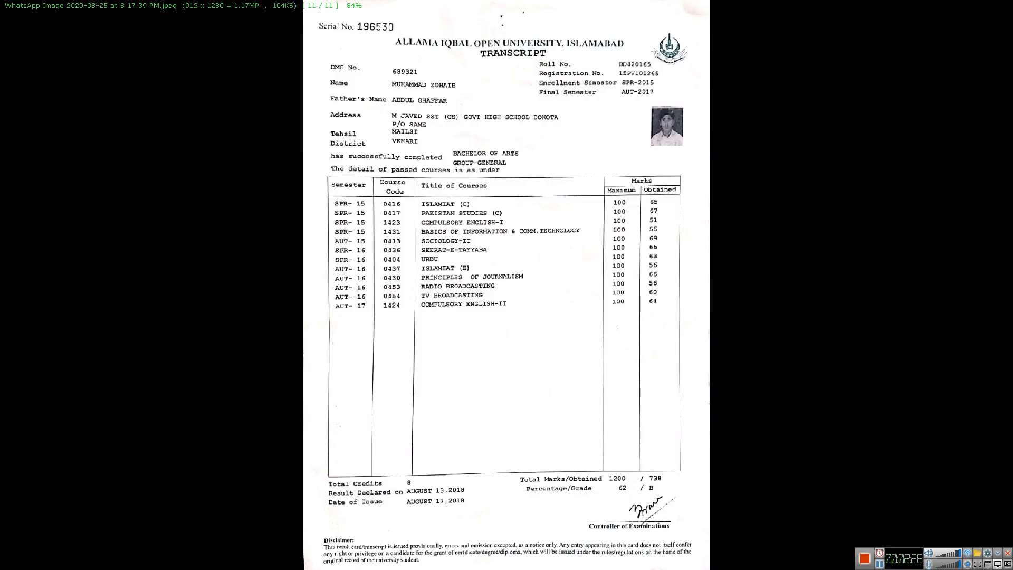
key("Escape")
double_click(152, 97)
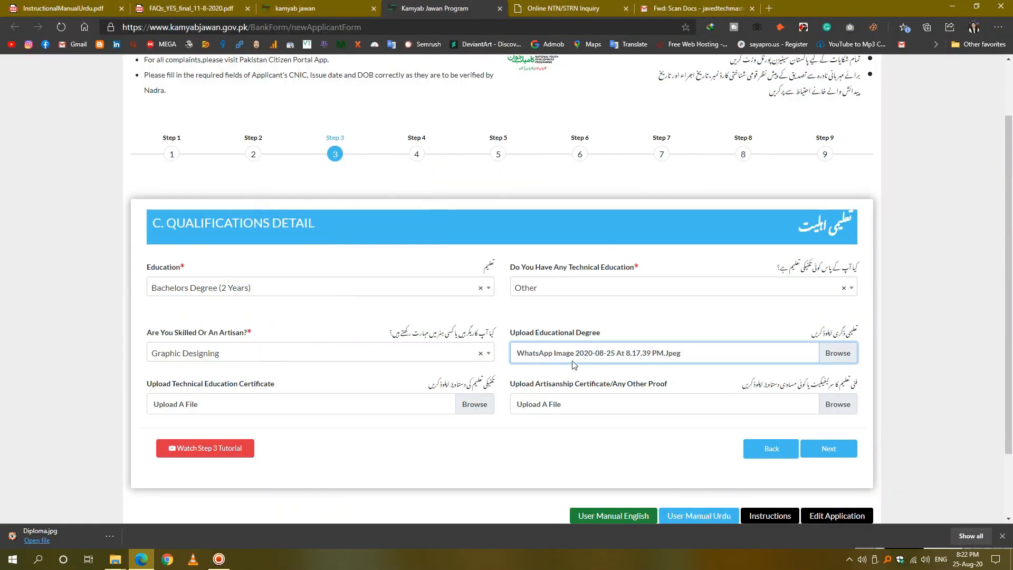
Open the Diploma image full-screen from the technical certificate file picker
left_click(470, 410)
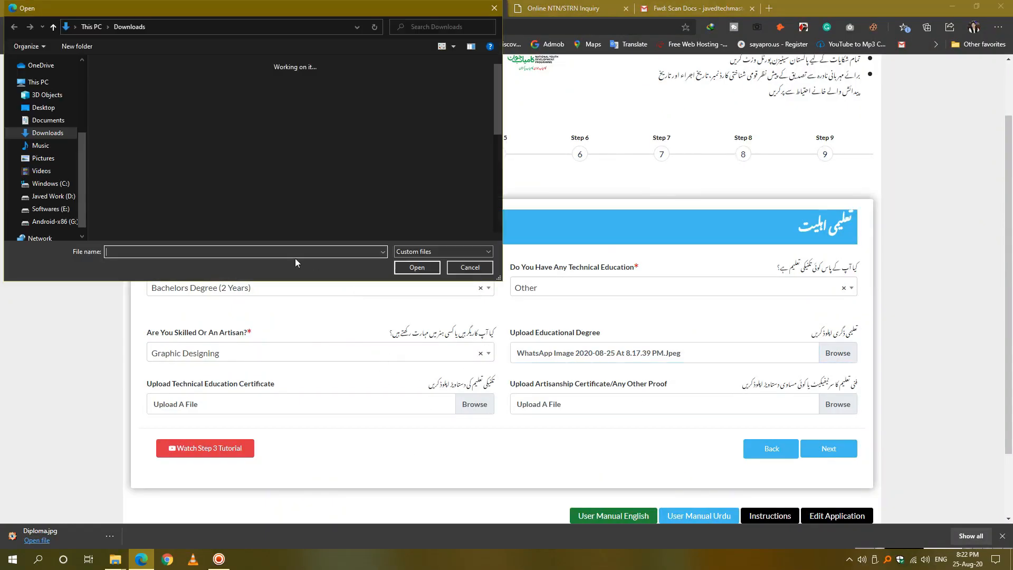
right_click(150, 93)
left_click(169, 113)
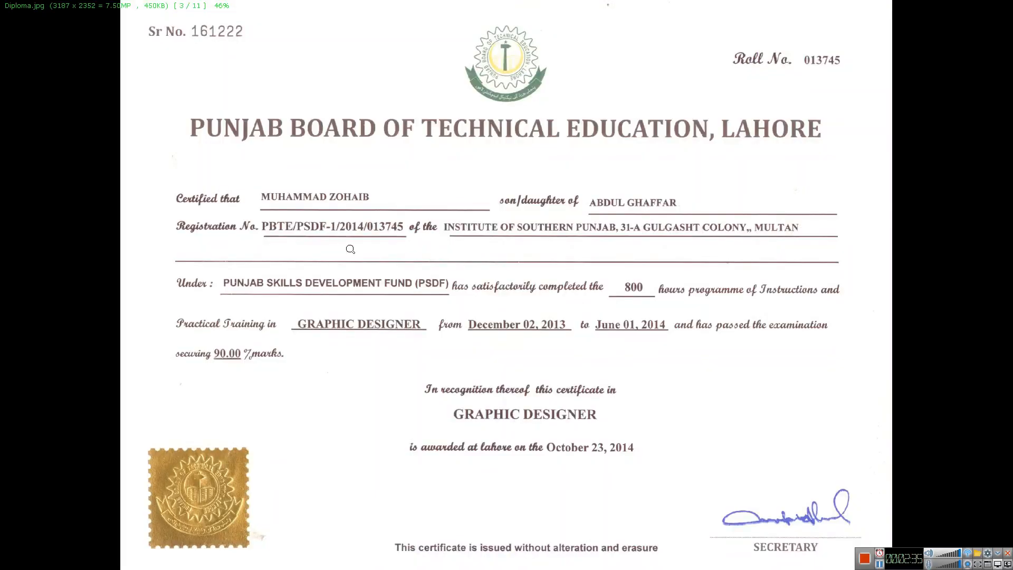
Close the diploma preview and attach Diploma.jpg as the Technical Education Certificate
key("Escape")
double_click(125, 103)
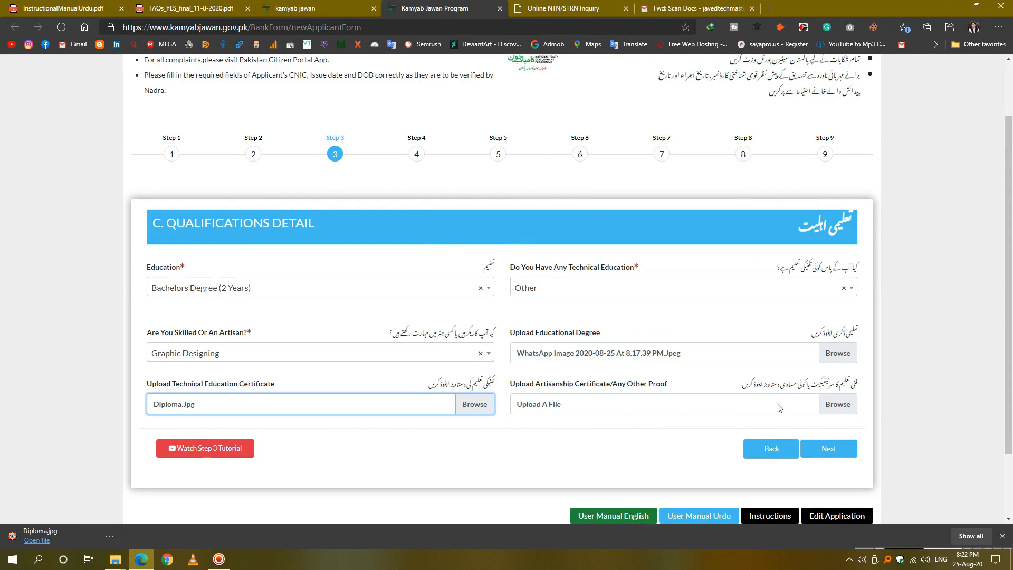
Attach Diploma.Jpg from Downloads as the artisanship certificate and go to Step 4, Contact Detail
left_click(826, 404)
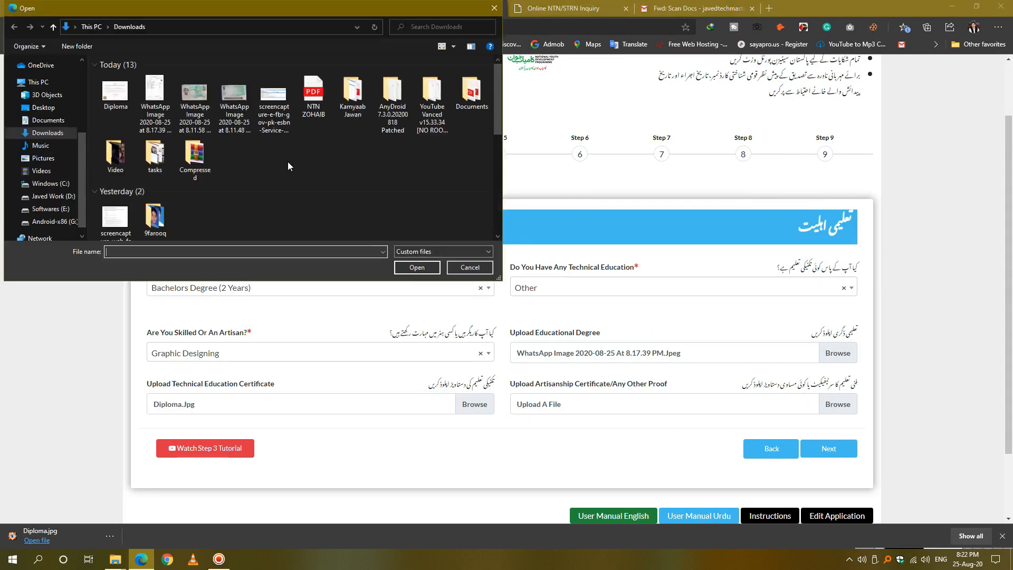
double_click(109, 99)
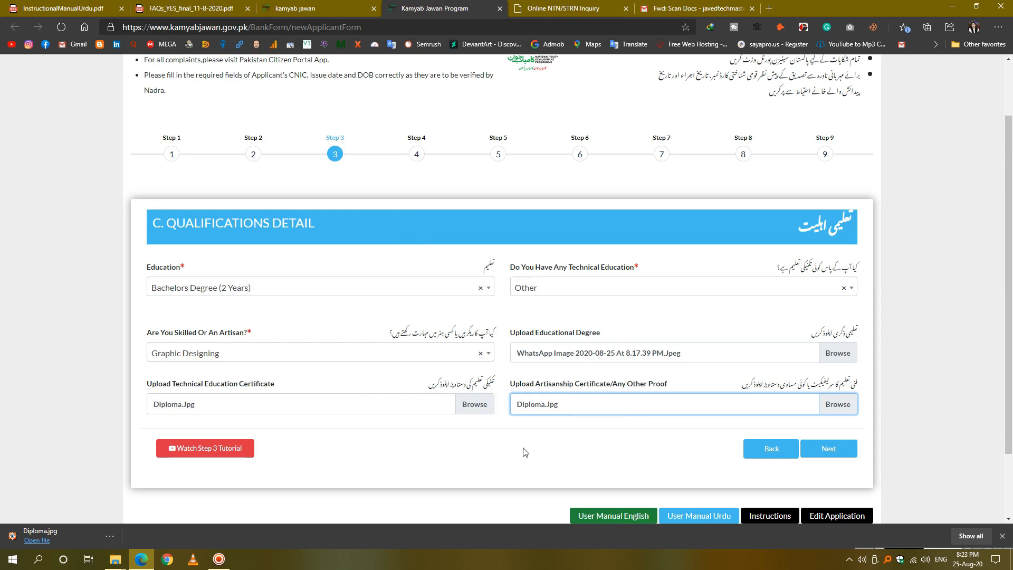
left_click(830, 449)
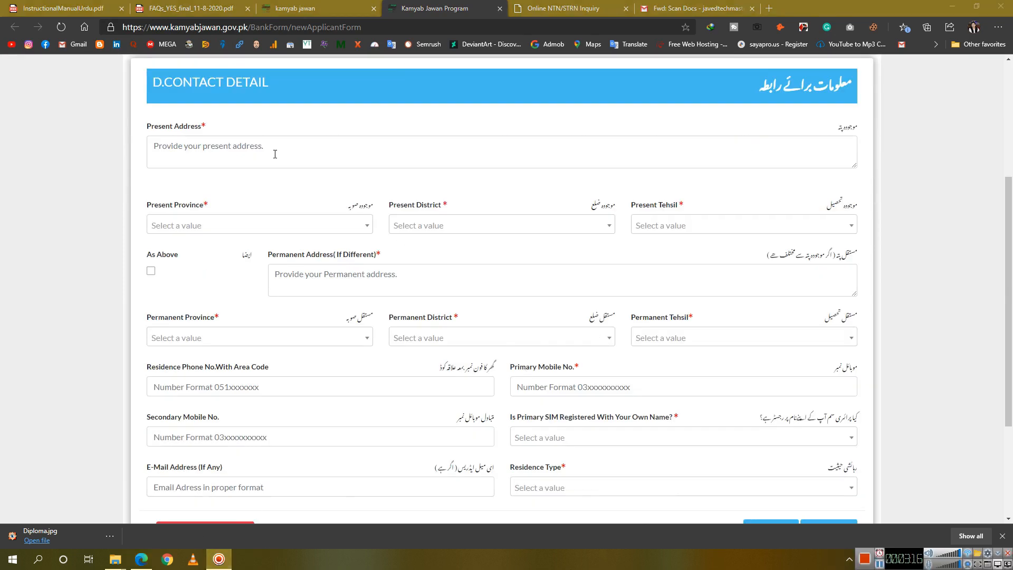
Type the applicant's present address, changing P/O to POST OFFICE
left_click(275, 154)
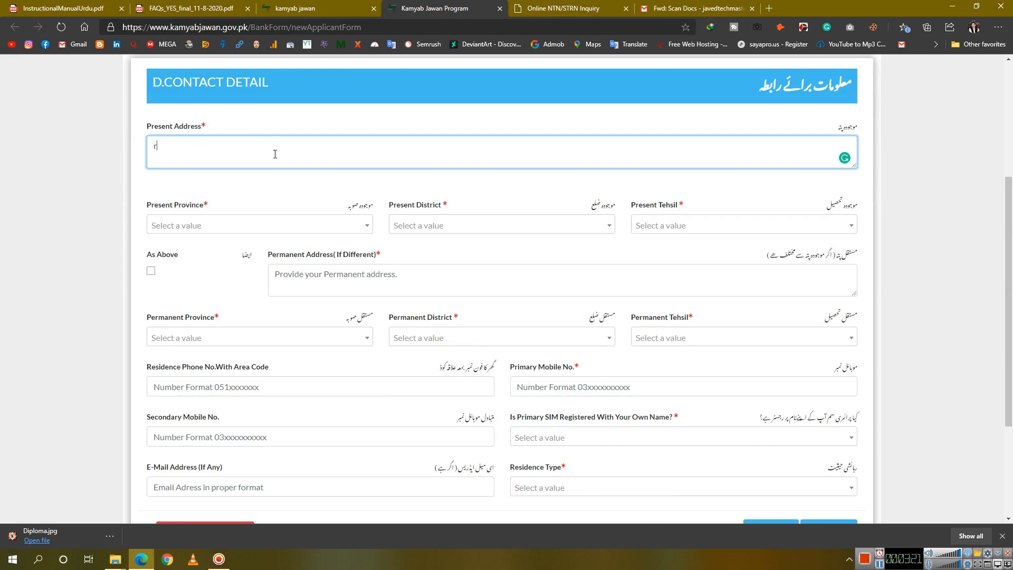
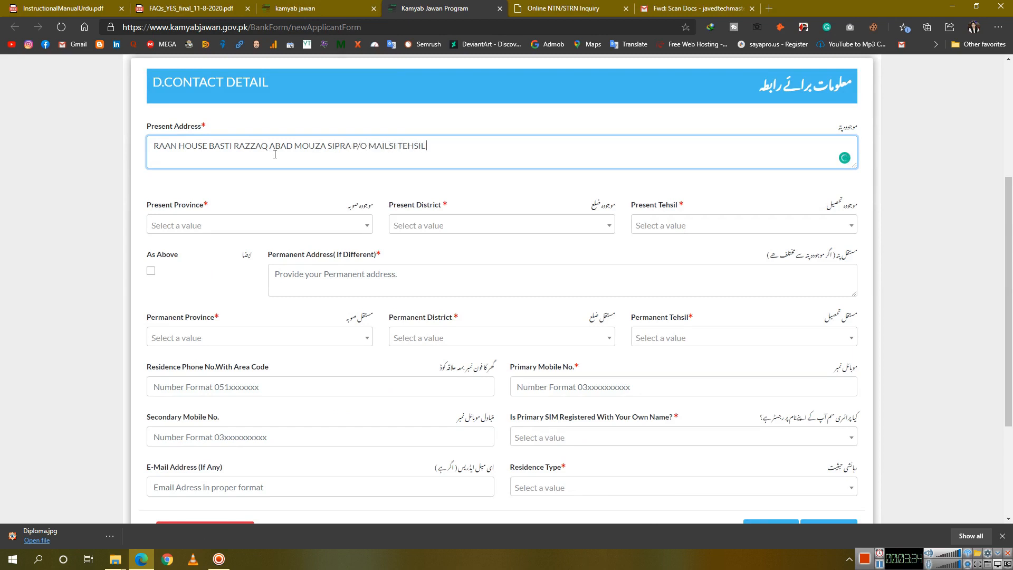
type("LSI")
left_click_drag(368, 147, 358, 147)
type("OST OFFICE")
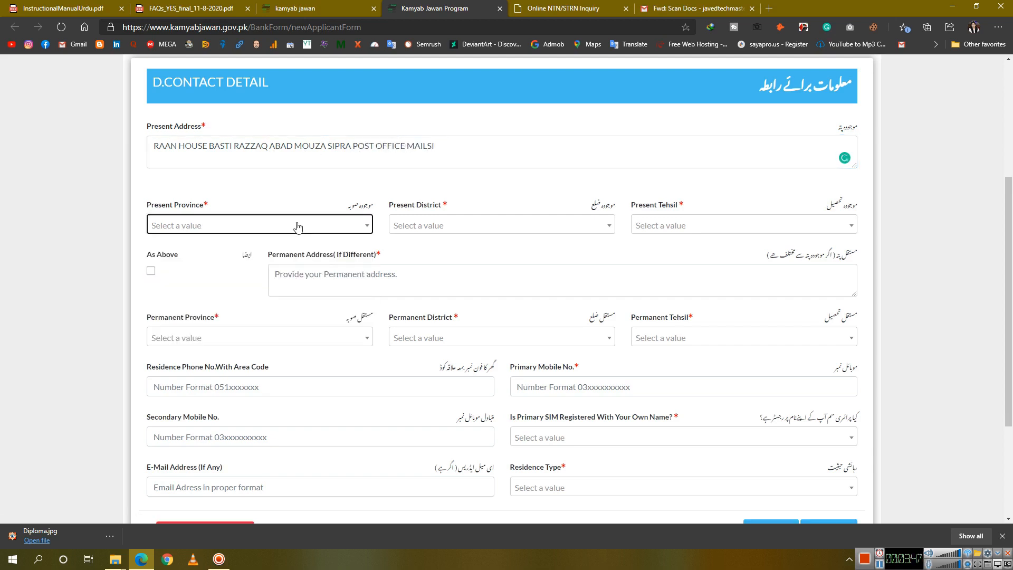
left_click(296, 226)
scroll(224, 341, "down", 1)
scroll(206, 340, "down", 3)
Set present province Punjab, district Vehari, tehsil Mailsi, and tick permanent address As Above
scroll(219, 248, "up", 1)
scroll(188, 192, "up", 1)
left_click(186, 162)
left_click(428, 127)
left_click(428, 126)
left_click(458, 125)
left_click(430, 161)
left_click(675, 124)
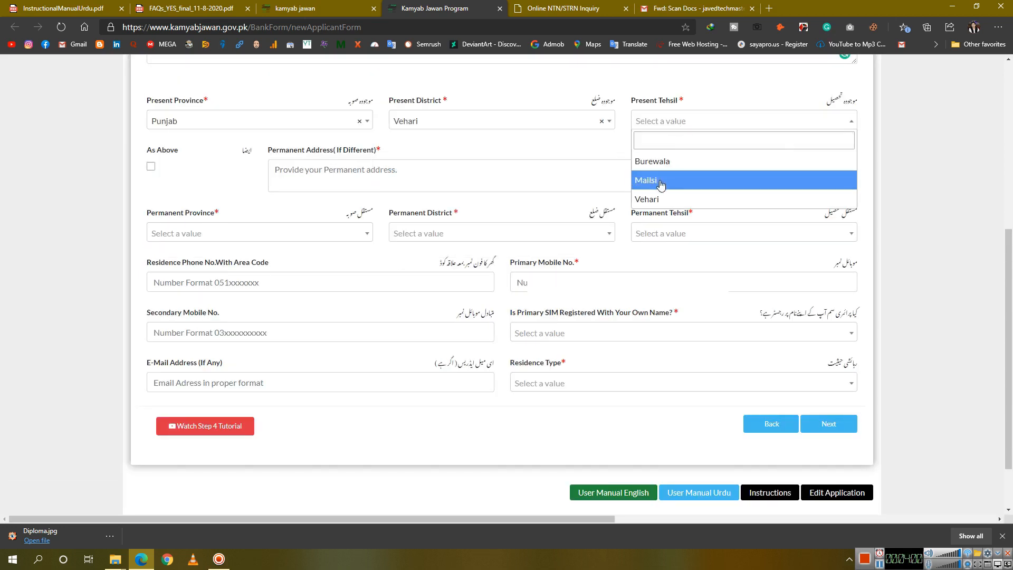
left_click(641, 181)
left_click(151, 167)
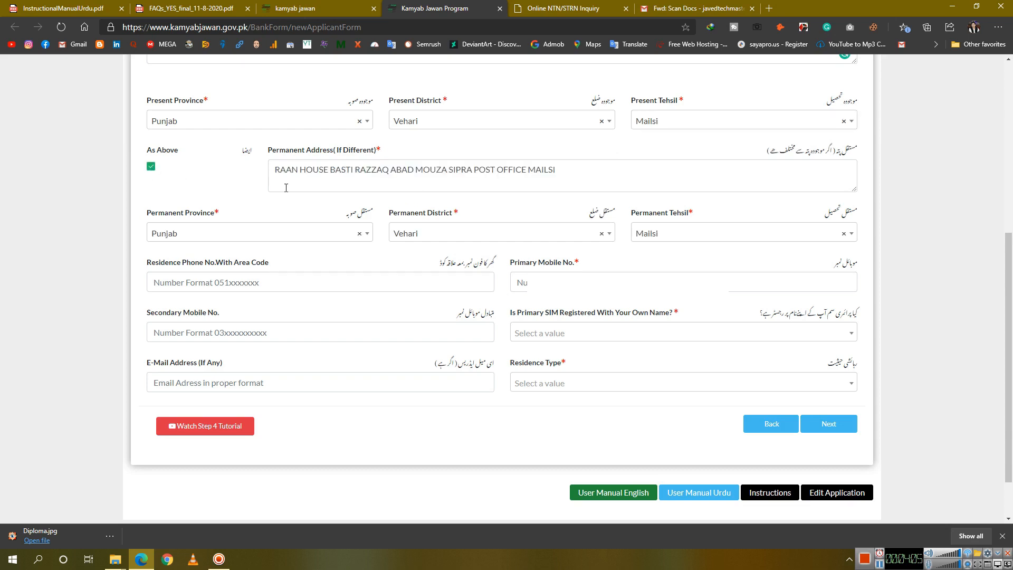
left_click(294, 233)
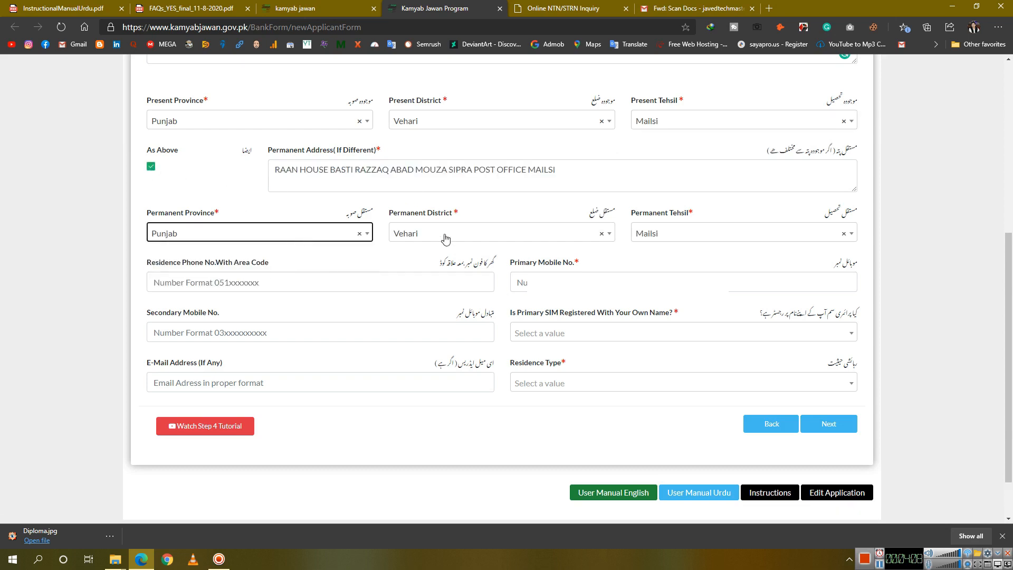
Enter the primary and secondary mobile numbers, leaving the residence phone blank
left_click(202, 283)
type("0")
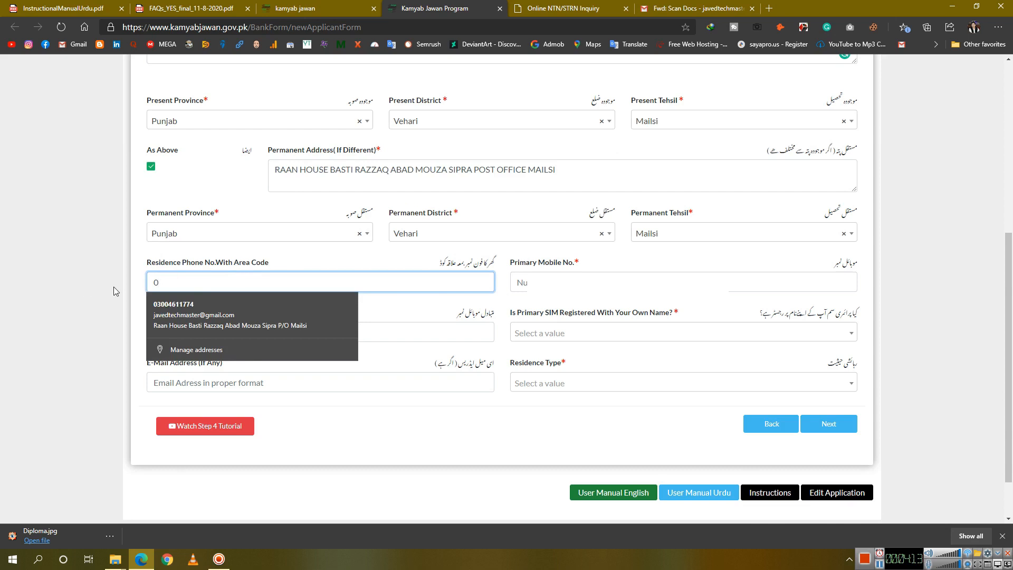
left_click(116, 291)
left_click(216, 286)
key("BackSpace")
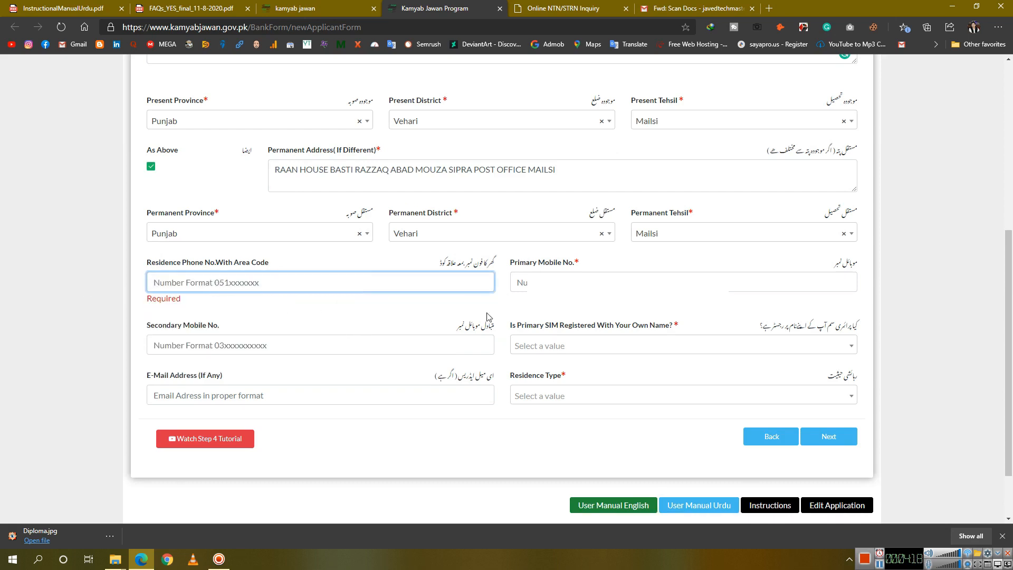
left_click(591, 283)
type("03")
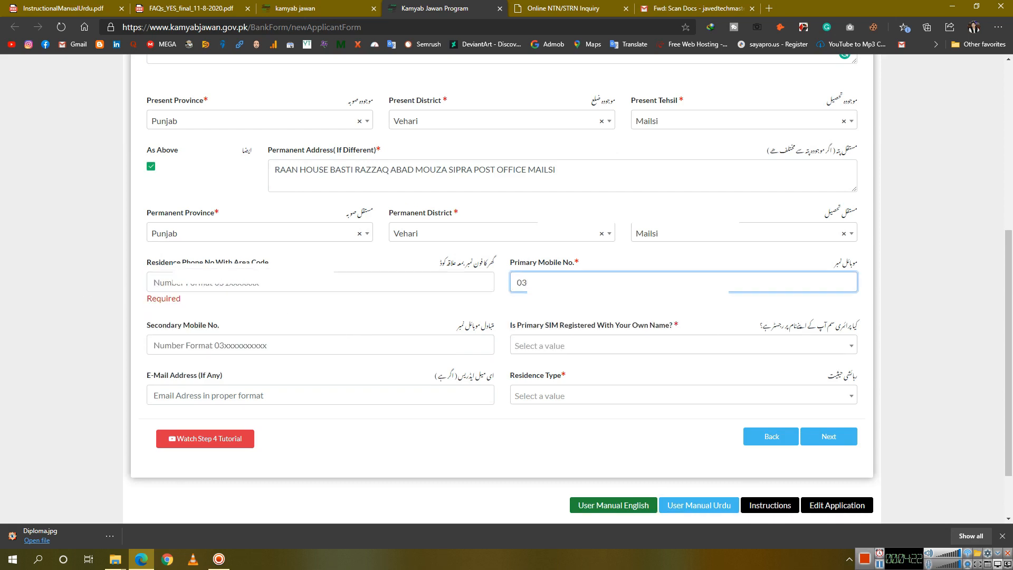
left_click(284, 346)
type("03")
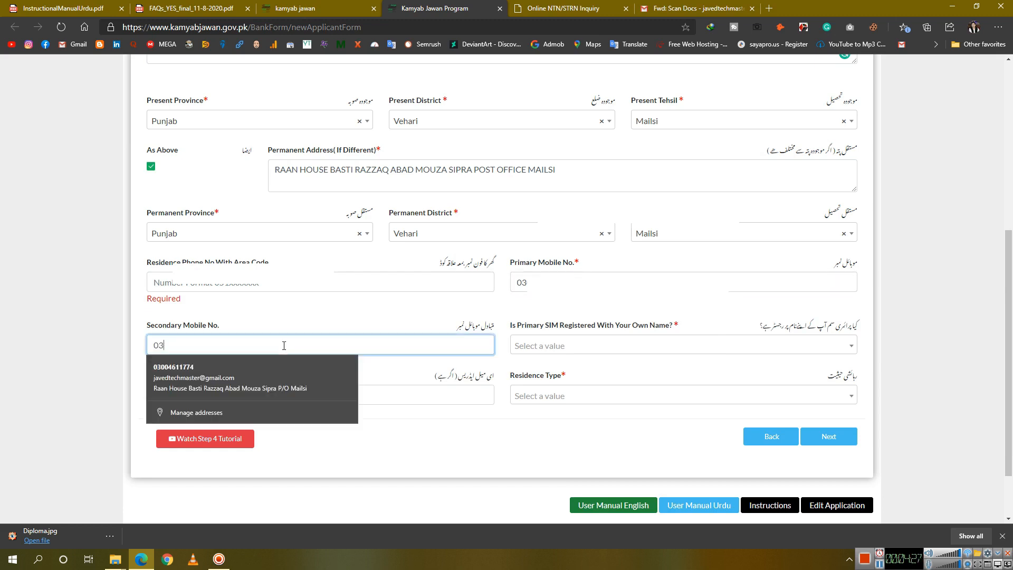
type("0073")
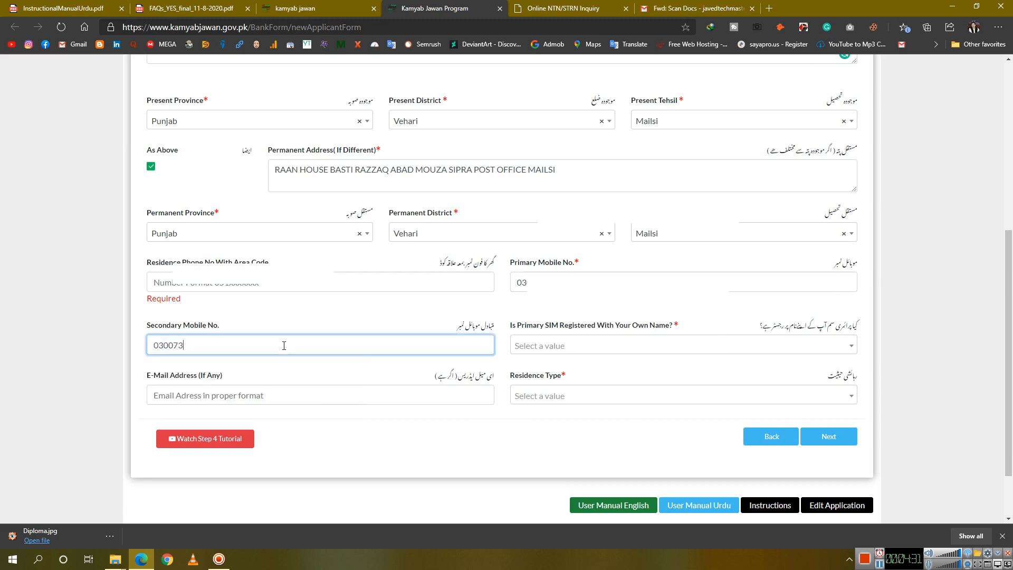
key("BackSpace")
key("BackSpace")
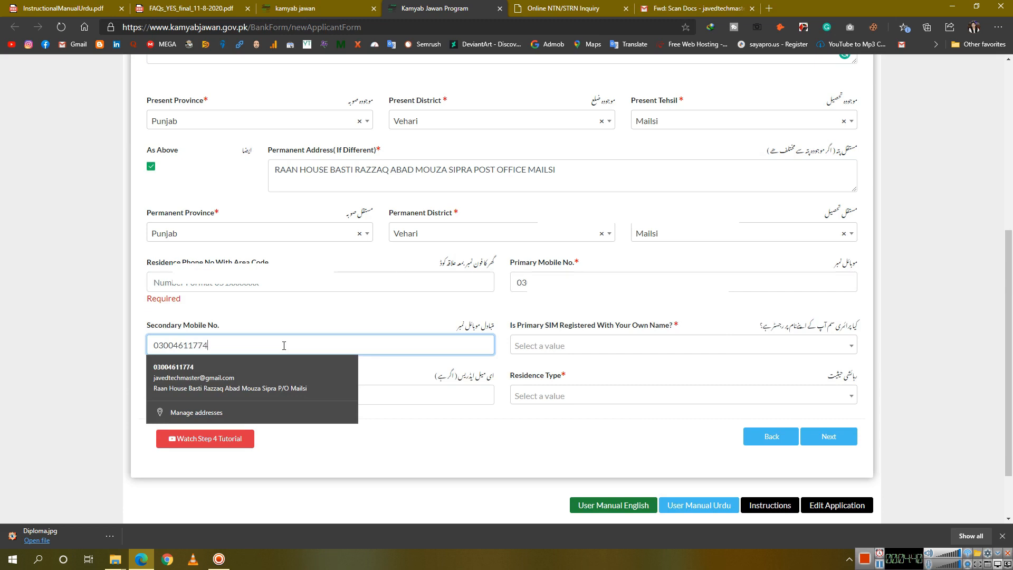
Set SIM Registered to Yes, enter the e-mail address, and choose Family residence type
left_click(590, 346)
left_click(555, 391)
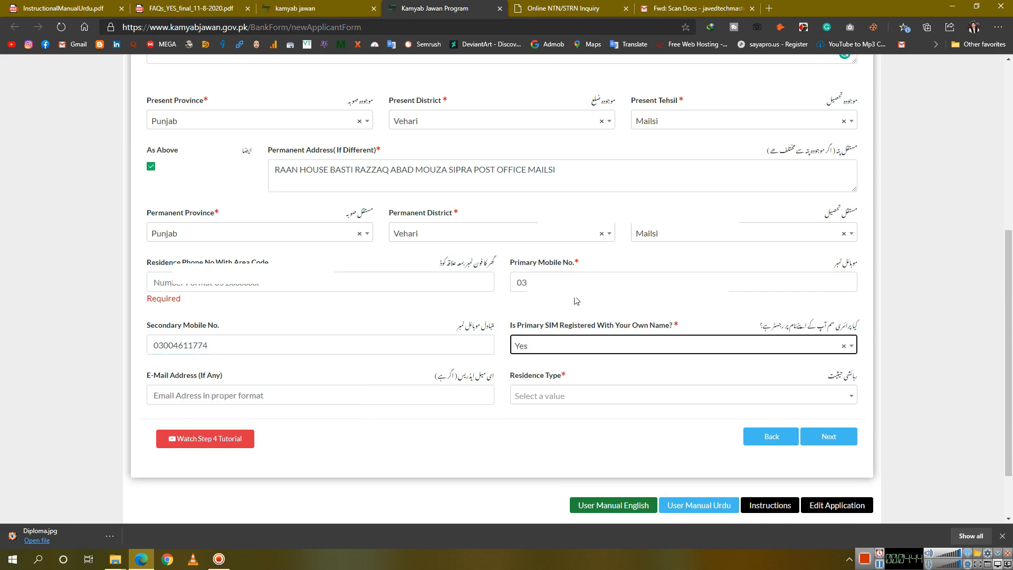
scroll(500, 310, "down", 2)
left_click(312, 326)
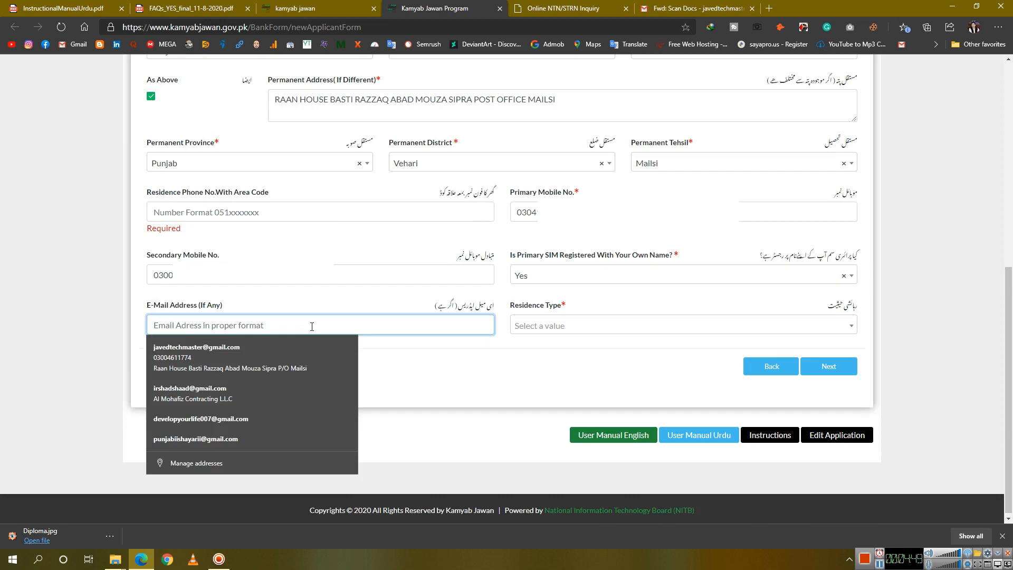
key("Tab")
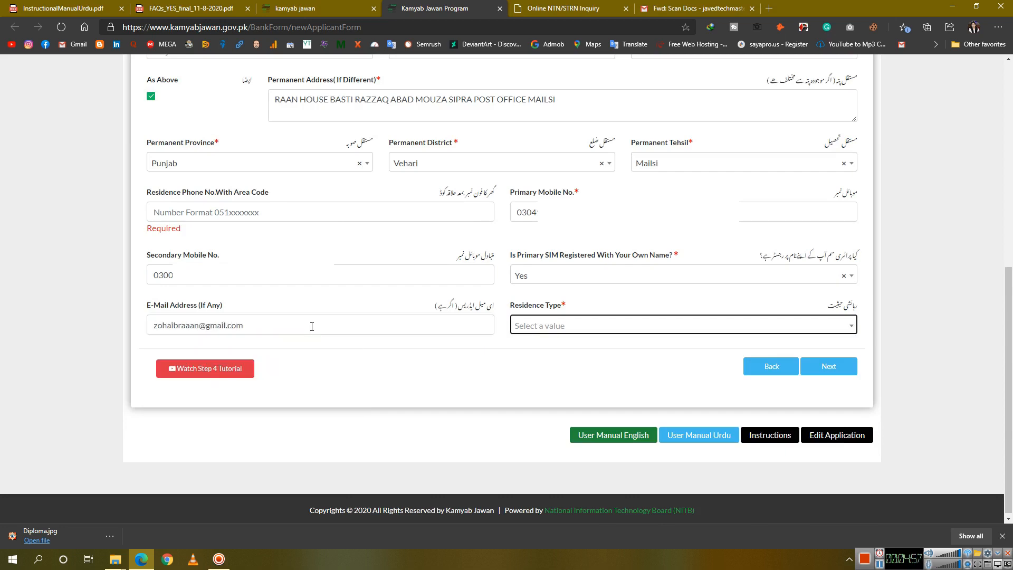
left_click(592, 327)
left_click(562, 389)
left_click(680, 371)
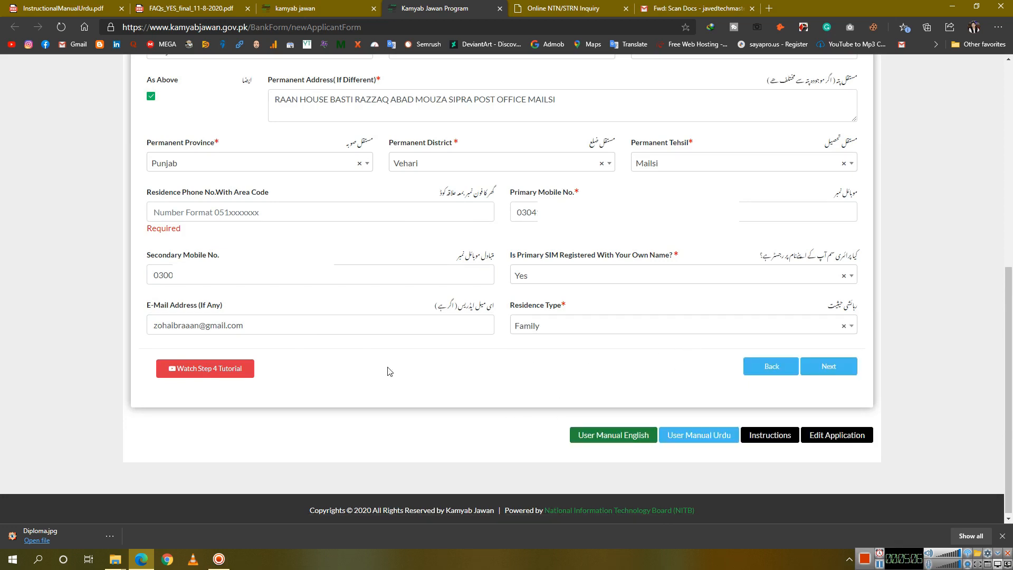
Move to the business information step and look through the category, sector and sub-sector lists
left_click(829, 366)
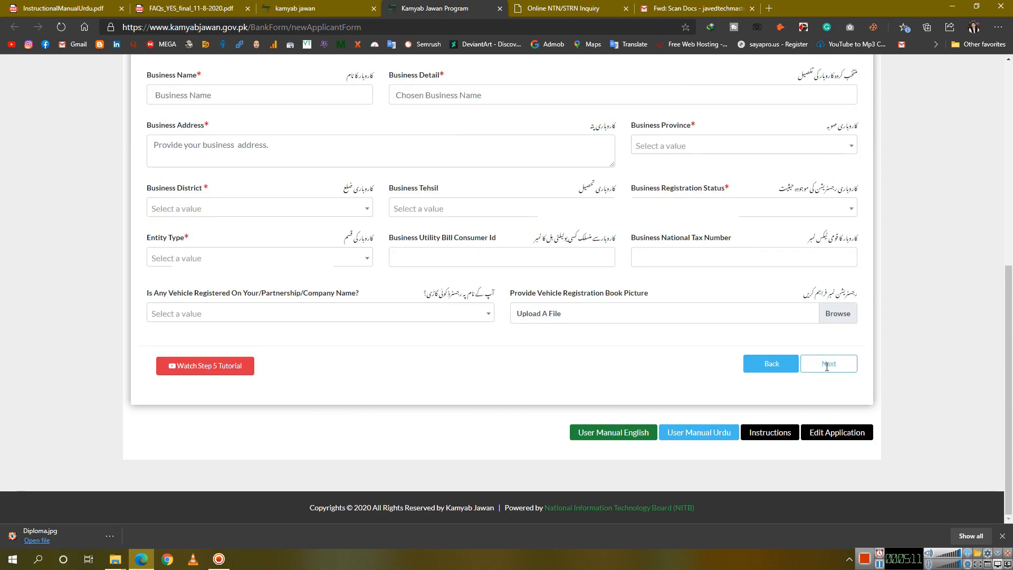
left_click(371, 194)
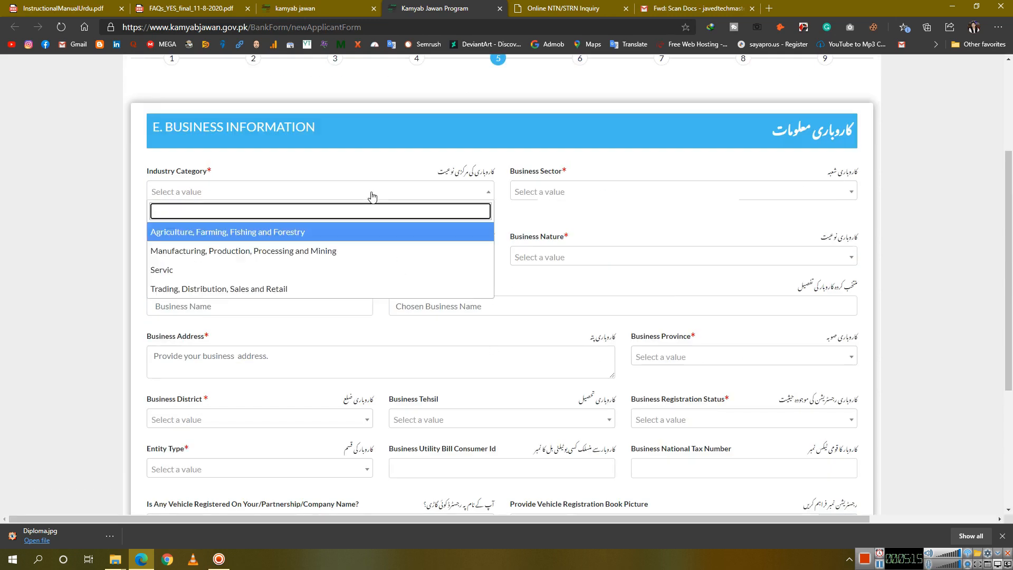
scroll(367, 264, "down", 1)
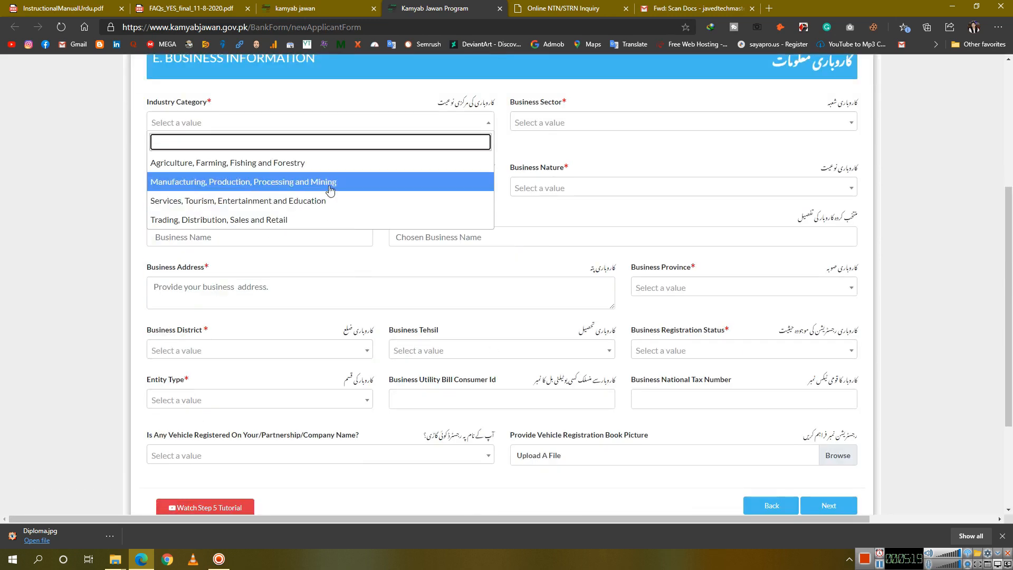
scroll(326, 190, "up", 1)
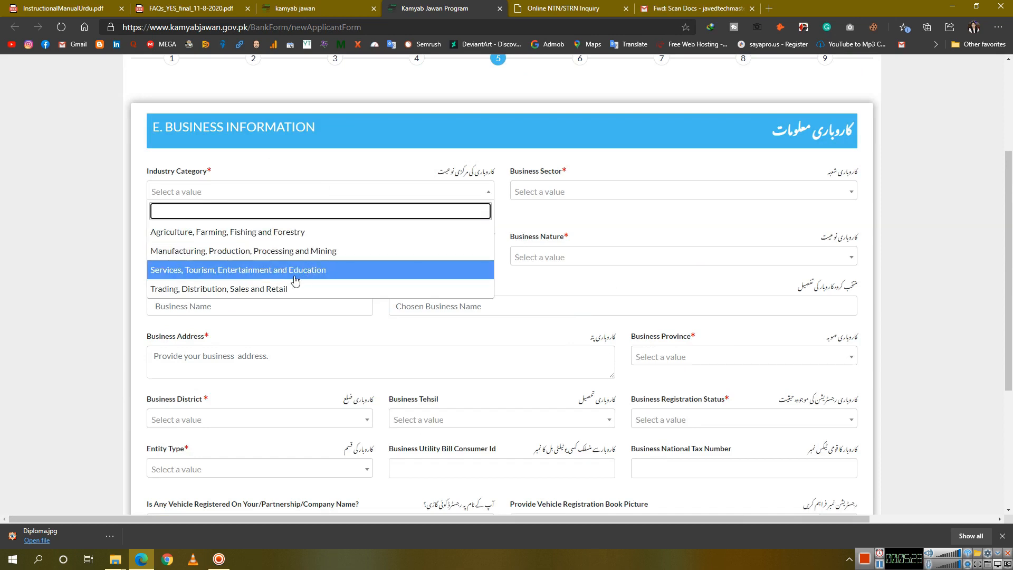
left_click(600, 229)
left_click(609, 189)
left_click(228, 258)
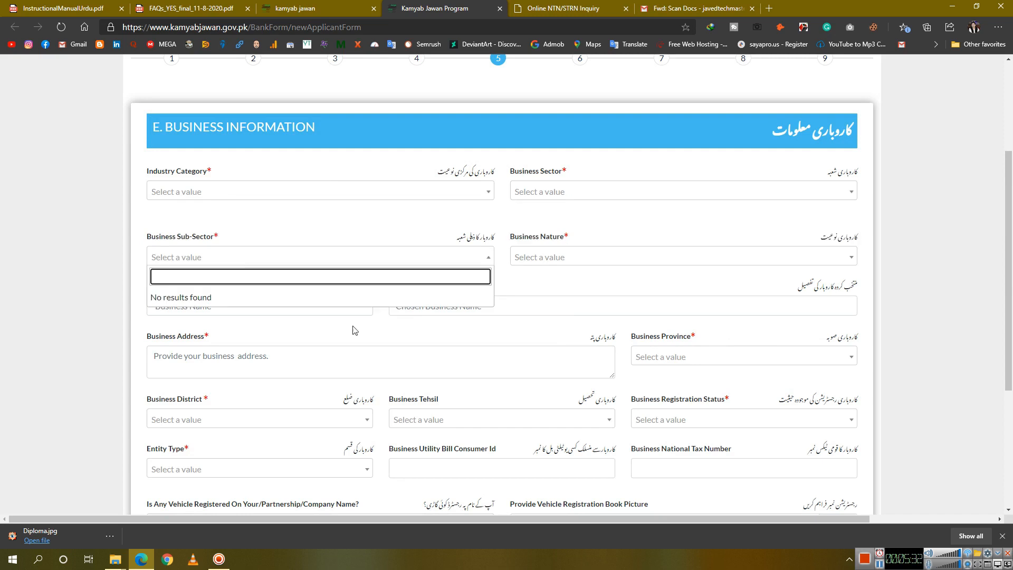
left_click(563, 309)
scroll(429, 350, "down", 1)
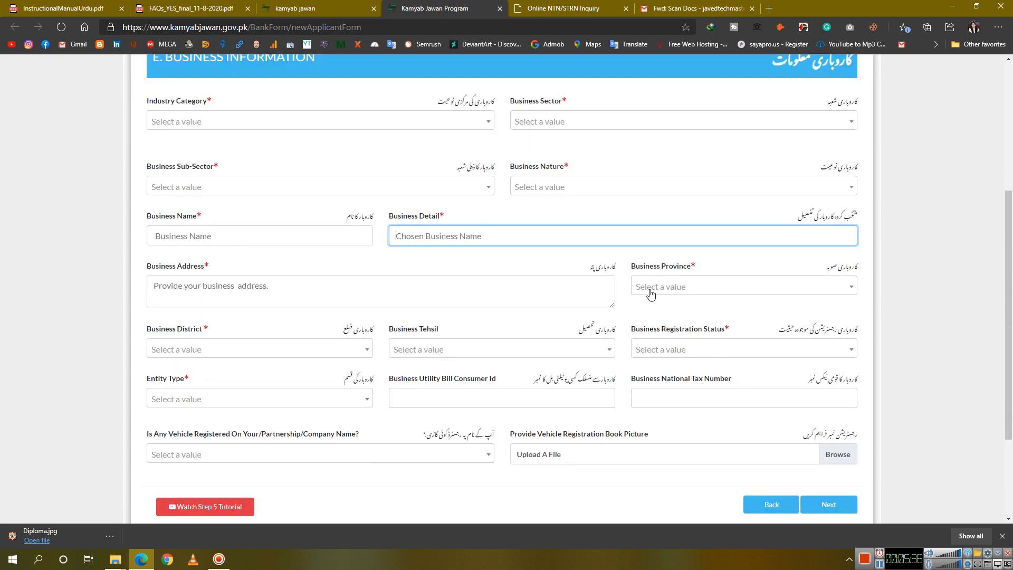
scroll(309, 407, "down", 1)
scroll(312, 414, "up", 2)
Set the industry category to Services, Tourism, Entertainment and Education
left_click(287, 193)
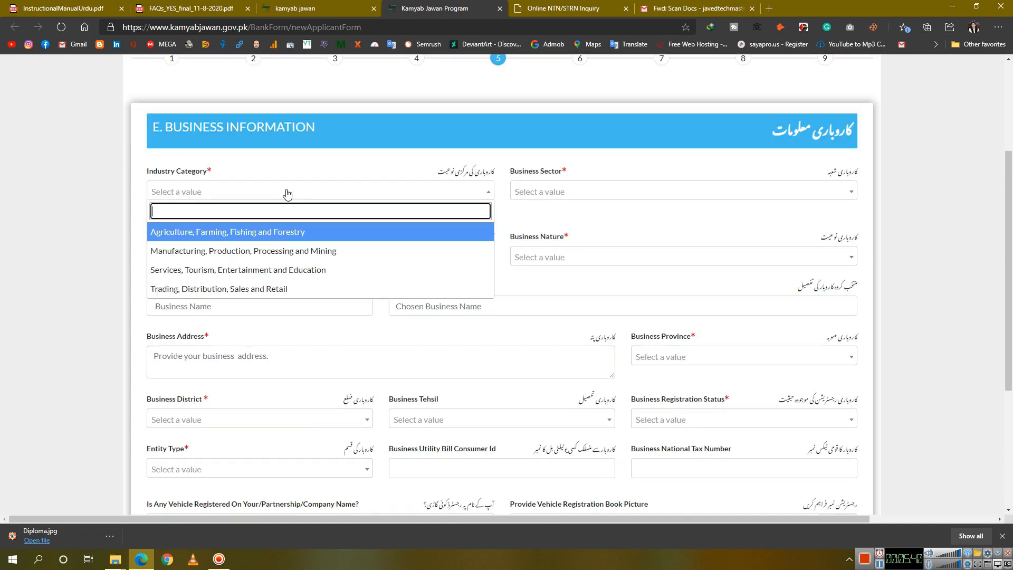
scroll(287, 193, "up", 1)
scroll(287, 193, "down", 3)
scroll(287, 193, "up", 2)
scroll(817, 434, "down", 2)
scroll(817, 435, "up", 6)
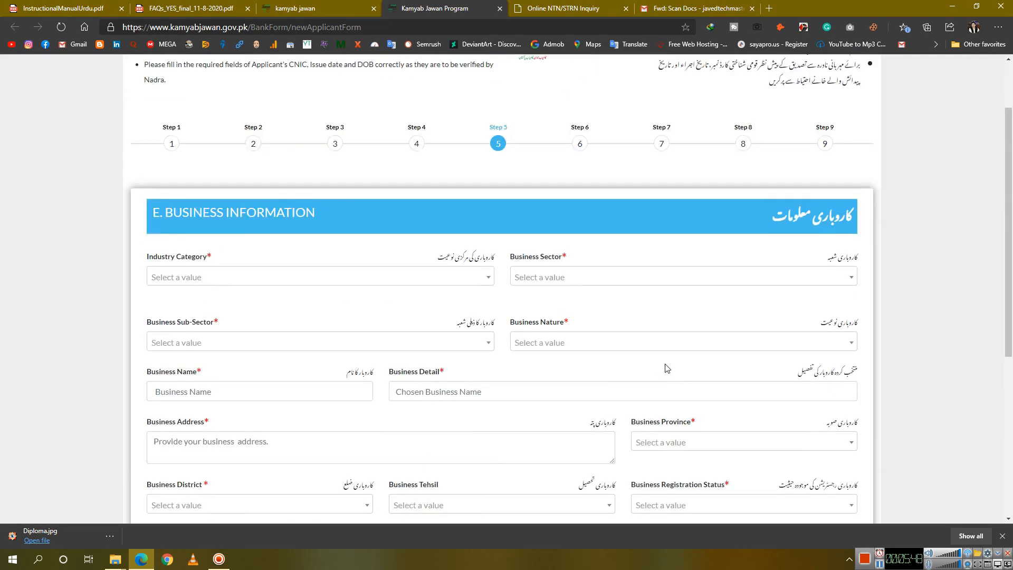
left_click(396, 349)
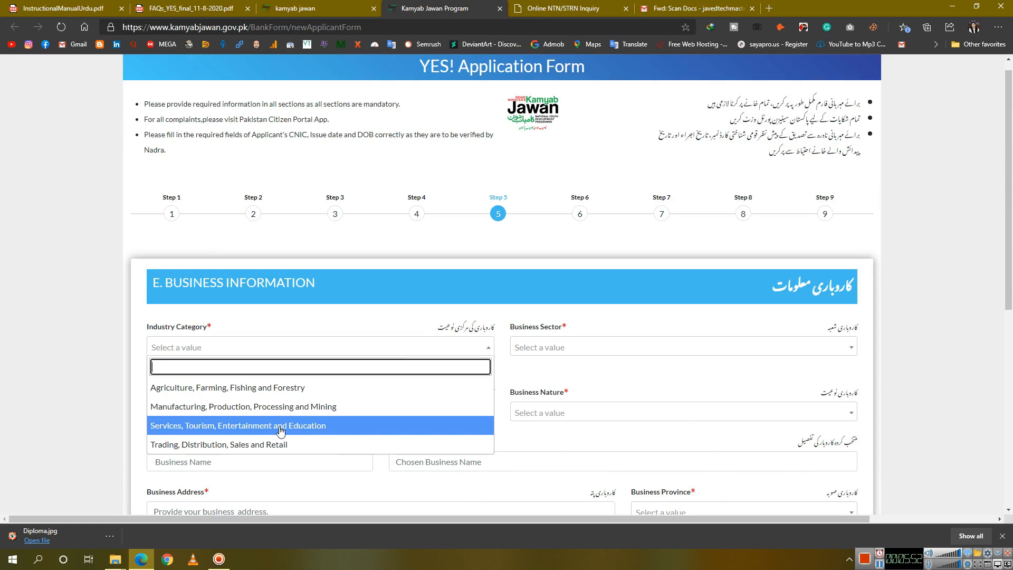
left_click(250, 451)
left_click(281, 352)
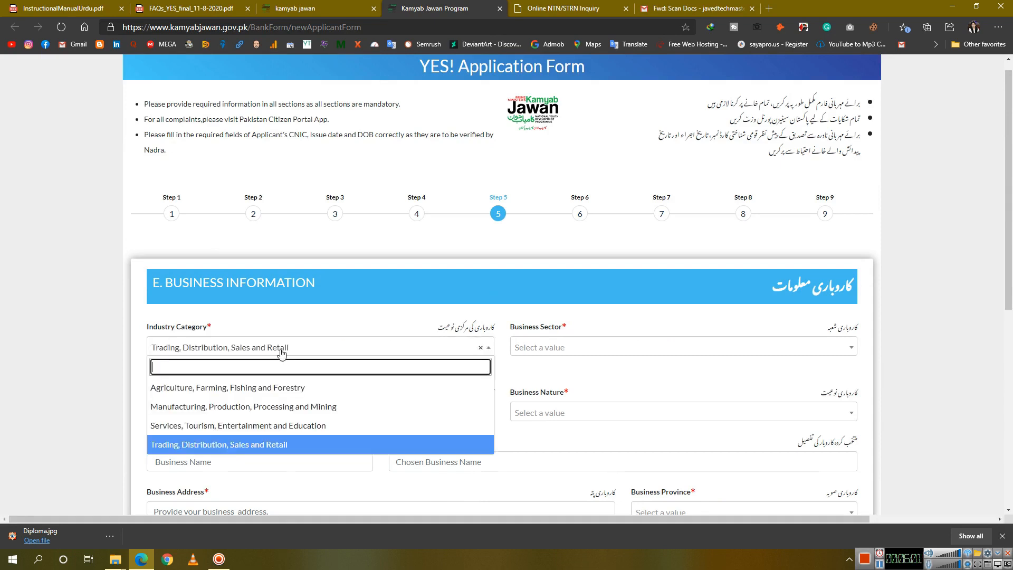
left_click(275, 426)
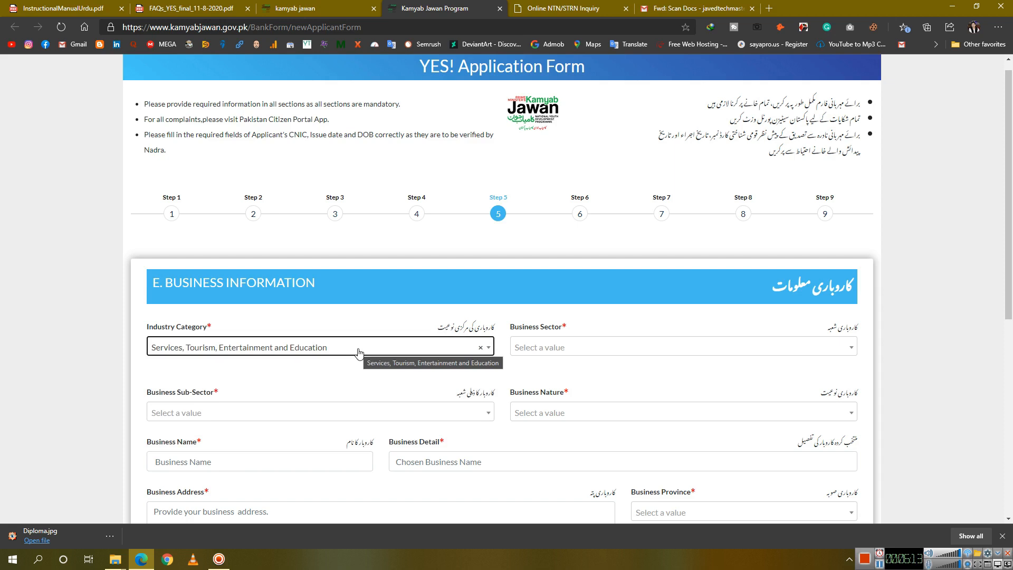
Choose Information Technology as business sector and Composing & Designing Center as sub-sector
left_click(535, 348)
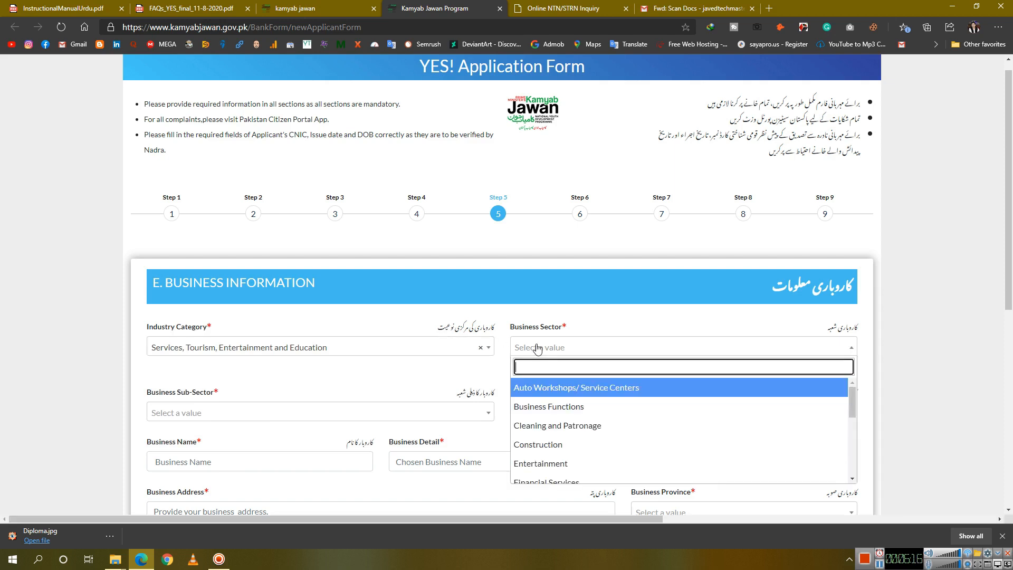
scroll(547, 445, "down", 3)
left_click(549, 446)
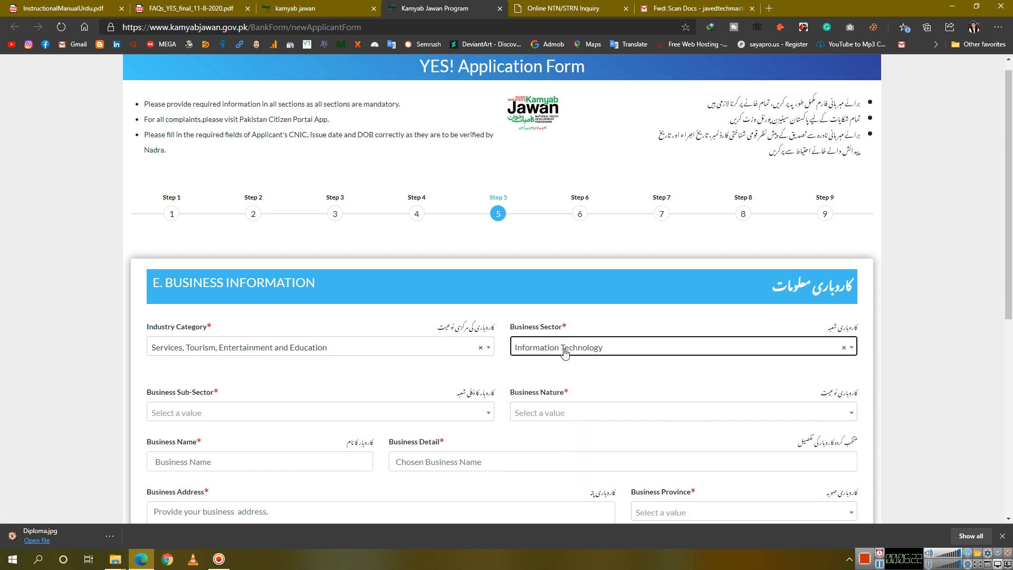
left_click(328, 413)
scroll(304, 343, "down", 2)
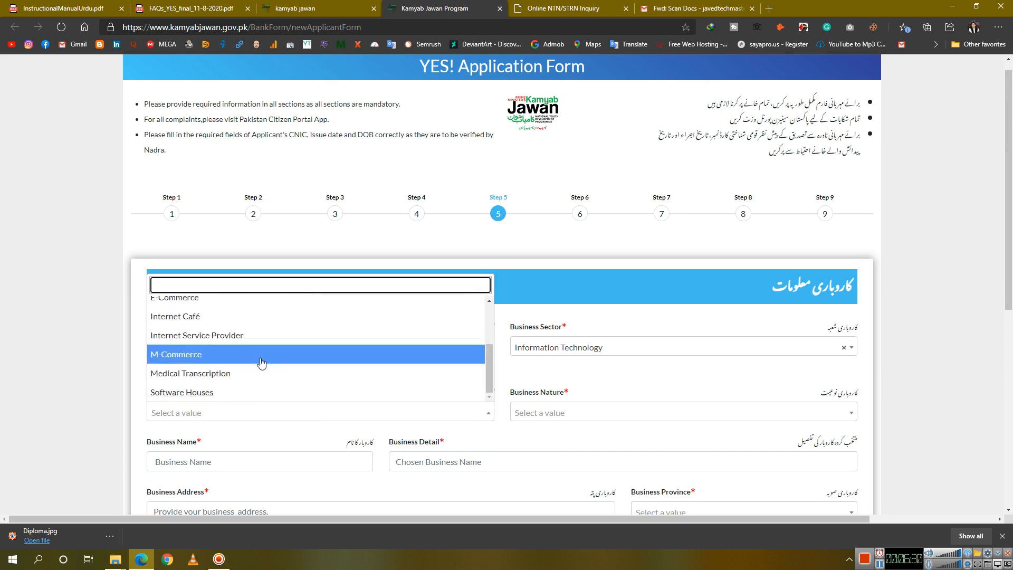
scroll(261, 363, "down", 2)
scroll(213, 327, "up", 3)
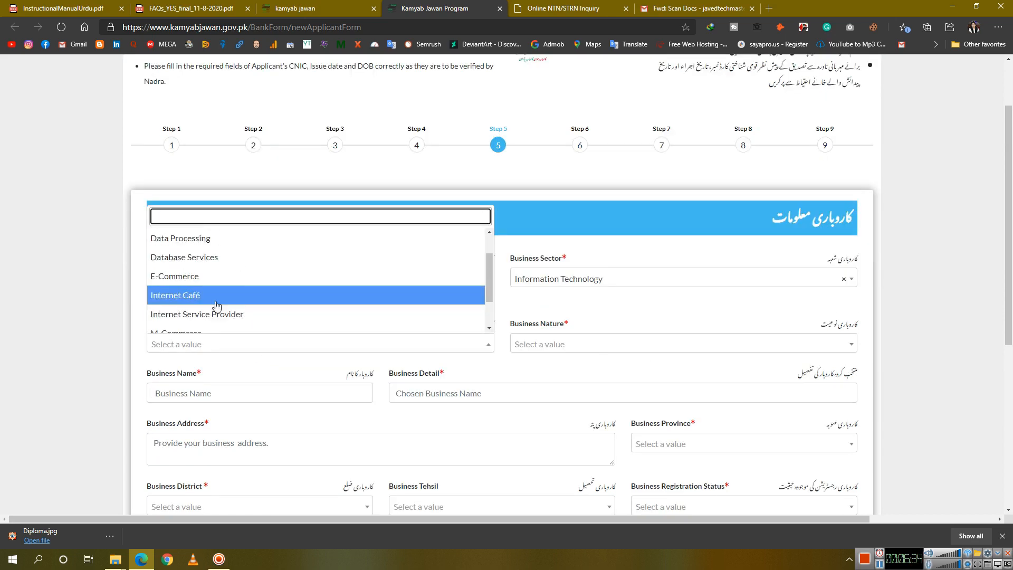
scroll(224, 285, "up", 1)
scroll(236, 271, "up", 1)
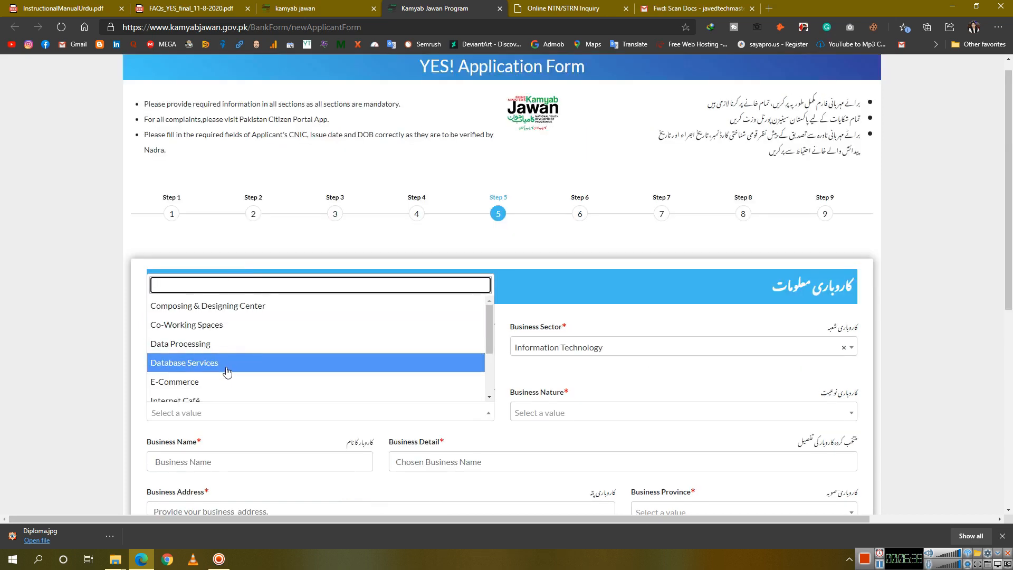
left_click(234, 310)
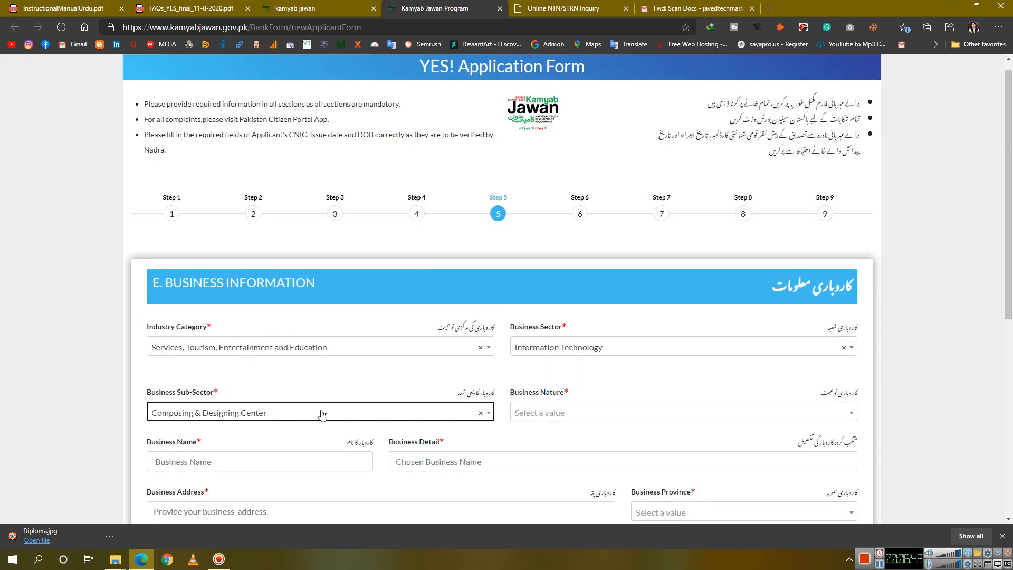
Set the business nature to Local Business
left_click(619, 416)
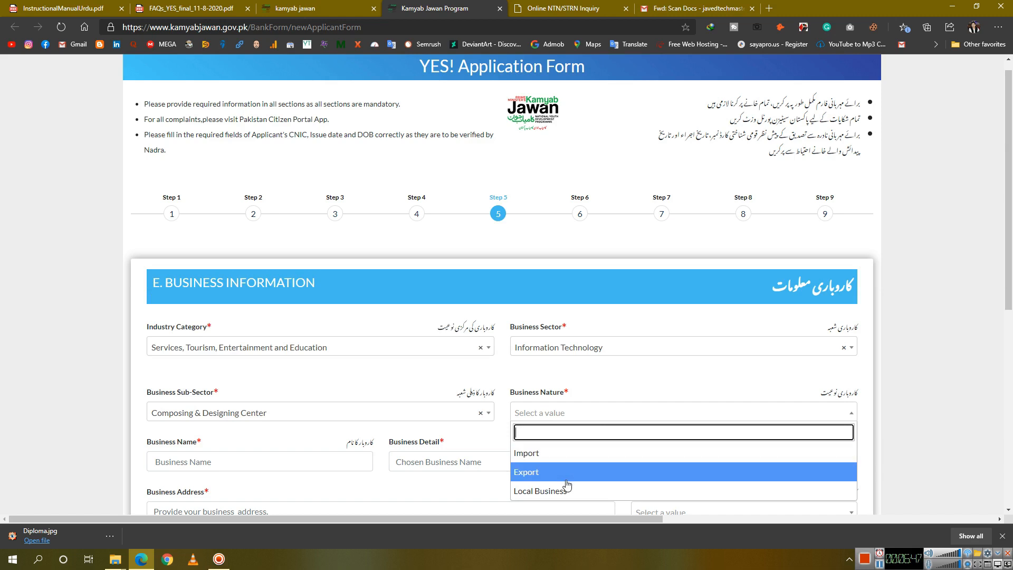
left_click(560, 490)
scroll(538, 446, "down", 2)
left_click(303, 323)
left_click(438, 323)
left_click(239, 319)
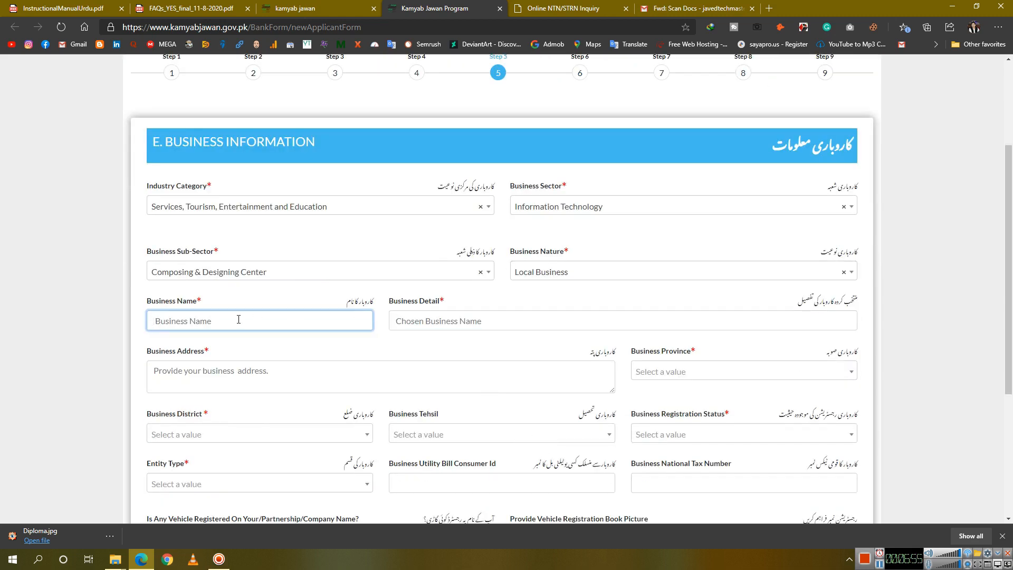
scroll(253, 343, "down", 3)
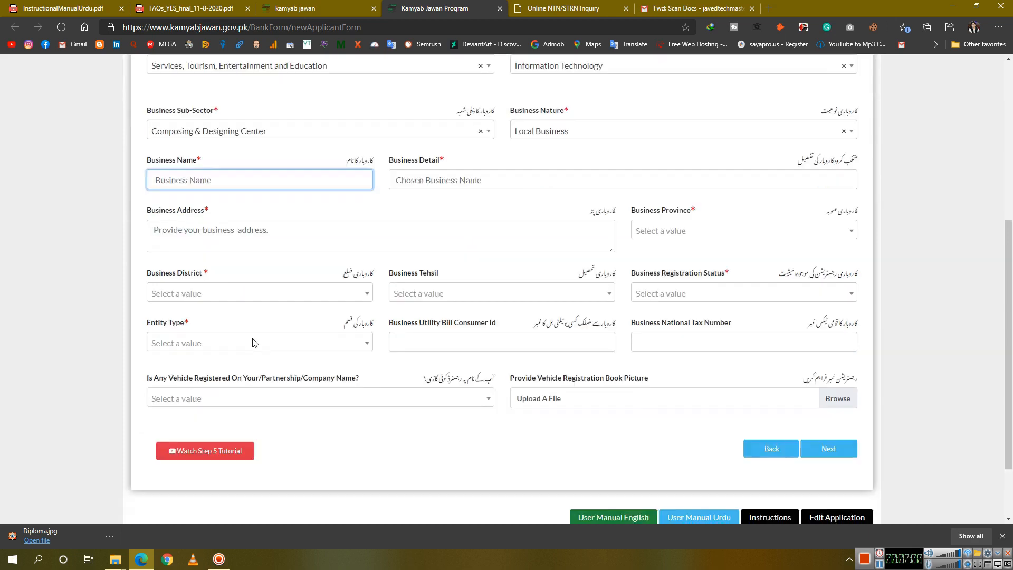
scroll(254, 341, "up", 1)
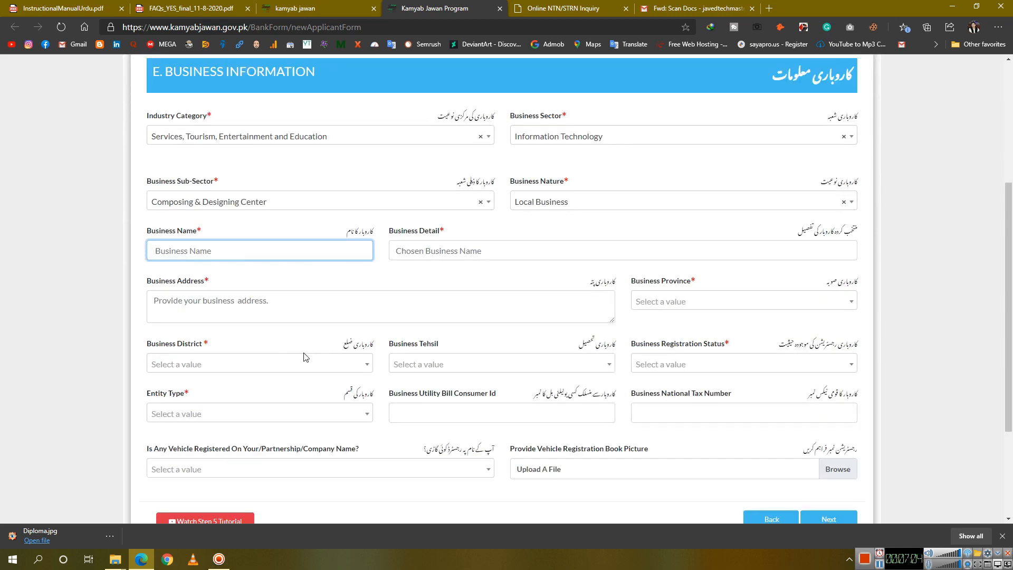
scroll(303, 357, "down", 1)
Answer No for vehicle registration and set entity type to Limited Company
left_click(302, 400)
left_click(285, 457)
left_click(264, 346)
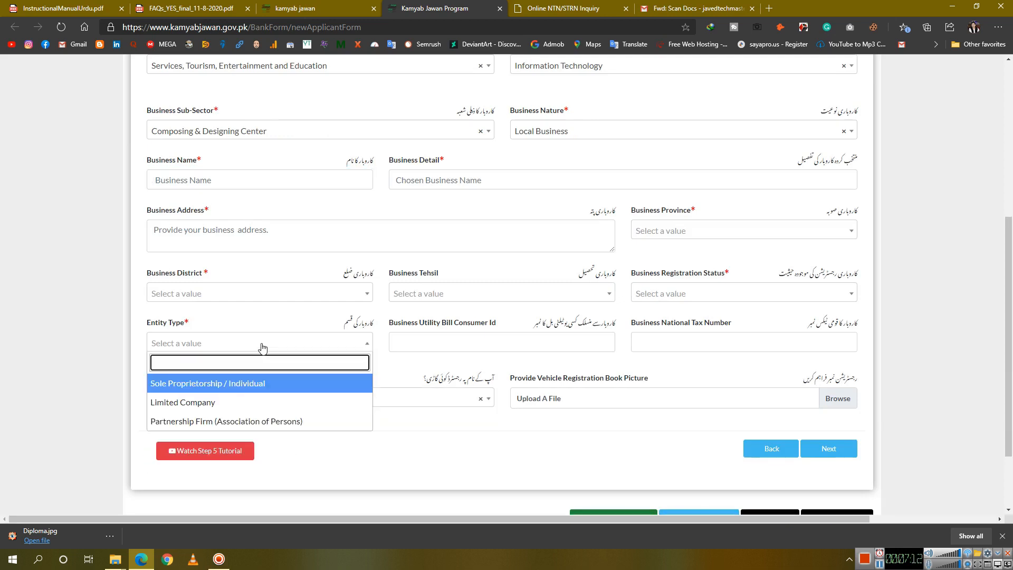
left_click(232, 409)
left_click(477, 343)
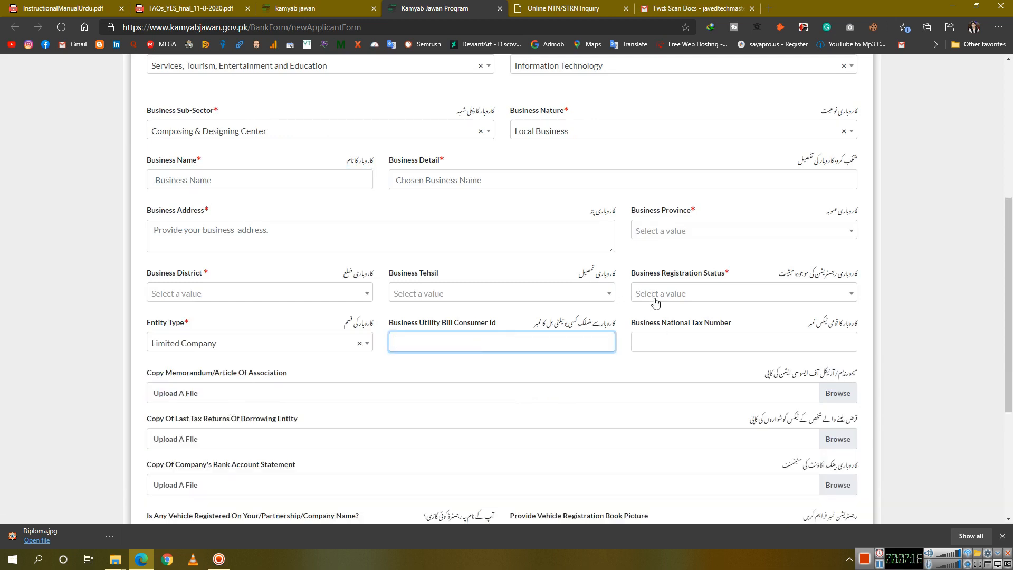
scroll(375, 343, "down", 2)
Open and play the Step 5 tutorial video
left_click(234, 448)
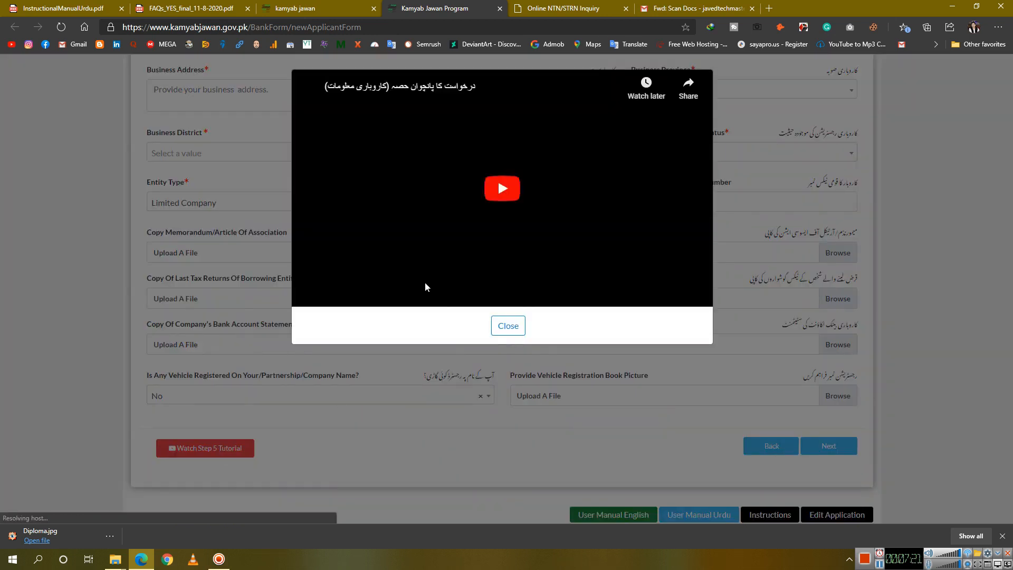
left_click(481, 199)
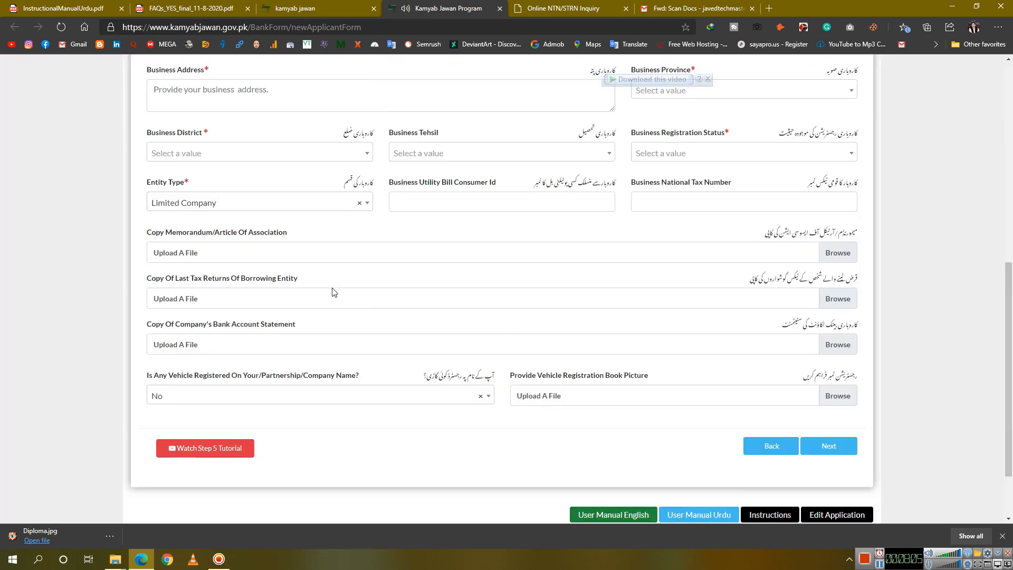
scroll(357, 272, "up", 1)
scroll(355, 273, "up", 3)
scroll(322, 441, "down", 3)
scroll(374, 341, "down", 2)
scroll(366, 356, "up", 2)
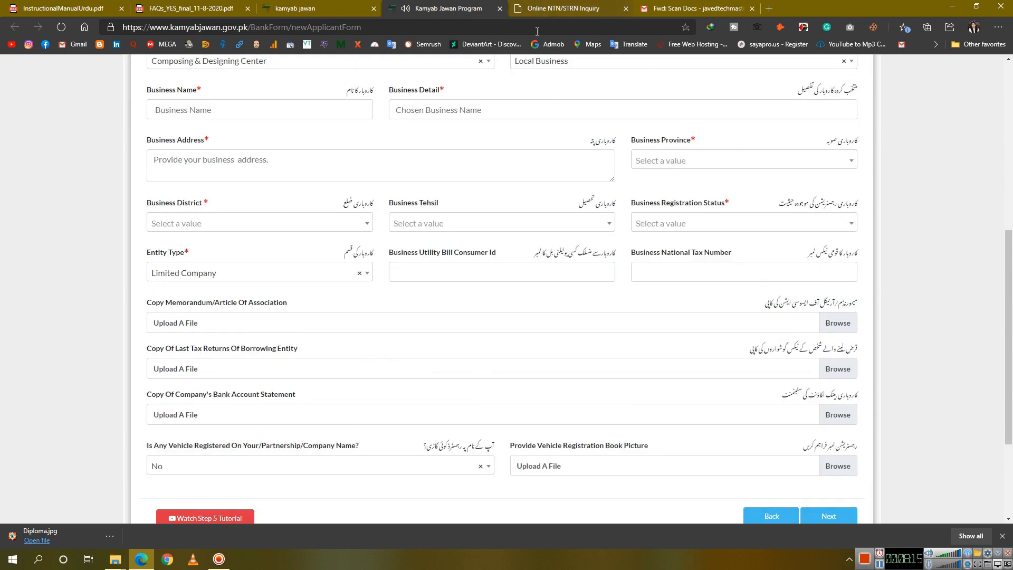
Enter the business name: 'Composing & Designing C' followed by the owner's name
scroll(452, 310, "up", 2)
left_click(322, 252)
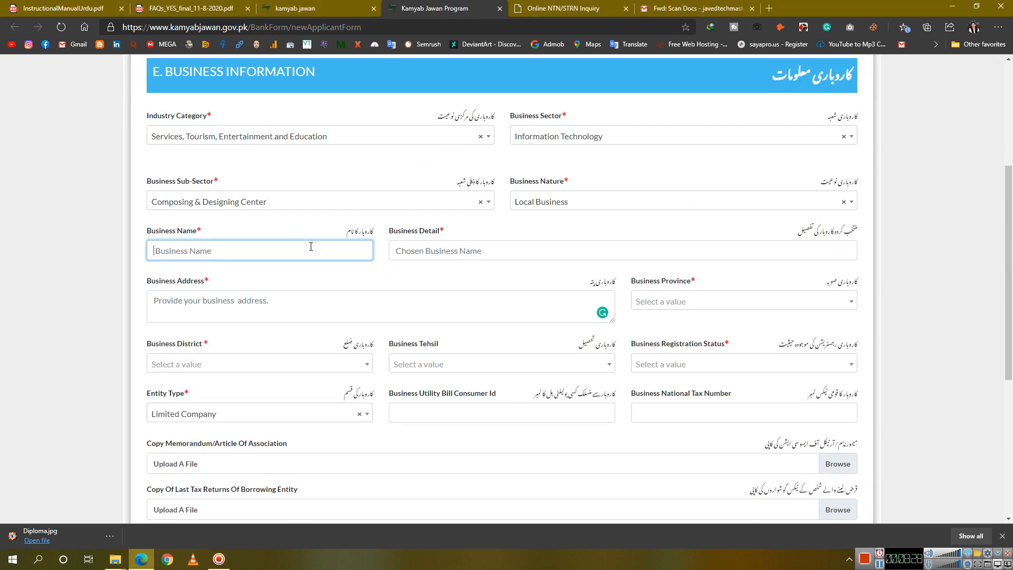
type("ZOHAI")
key("ctrl+a")
type("S")
key("BackSpace")
type("Composing & Designing C")
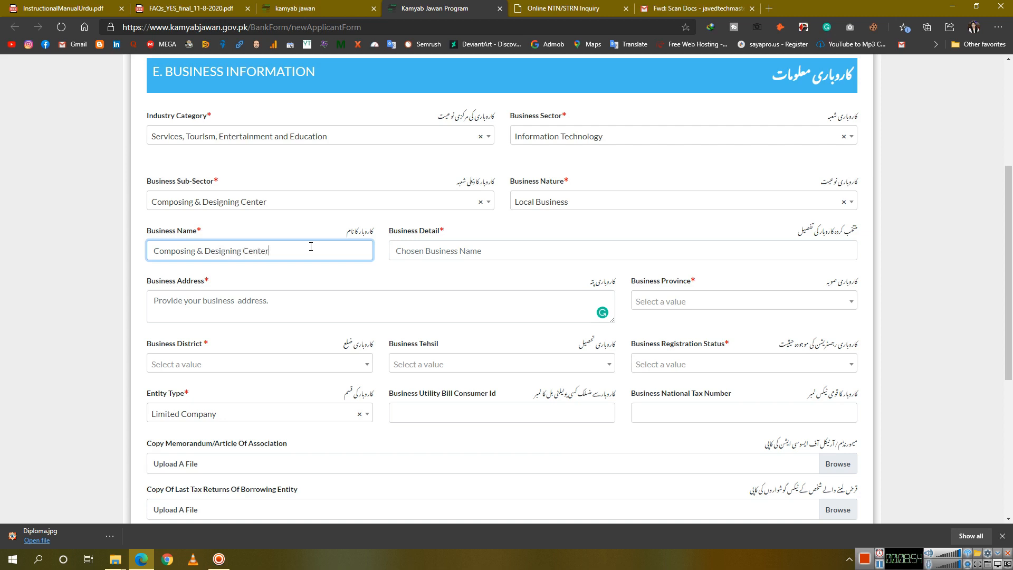
type("Shahzaib")
Fill Business Detail with 'Composing, Printing, Computer Hardwa' and type the business address in capitals
key("Tab")
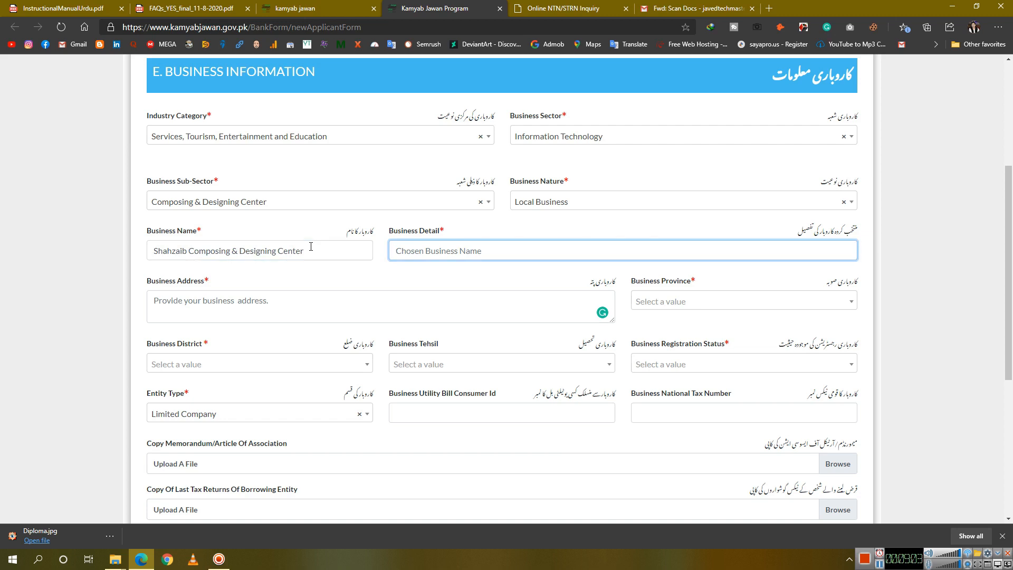
type("Composing, Printing, Computer , Mobile")
type("Hardware")
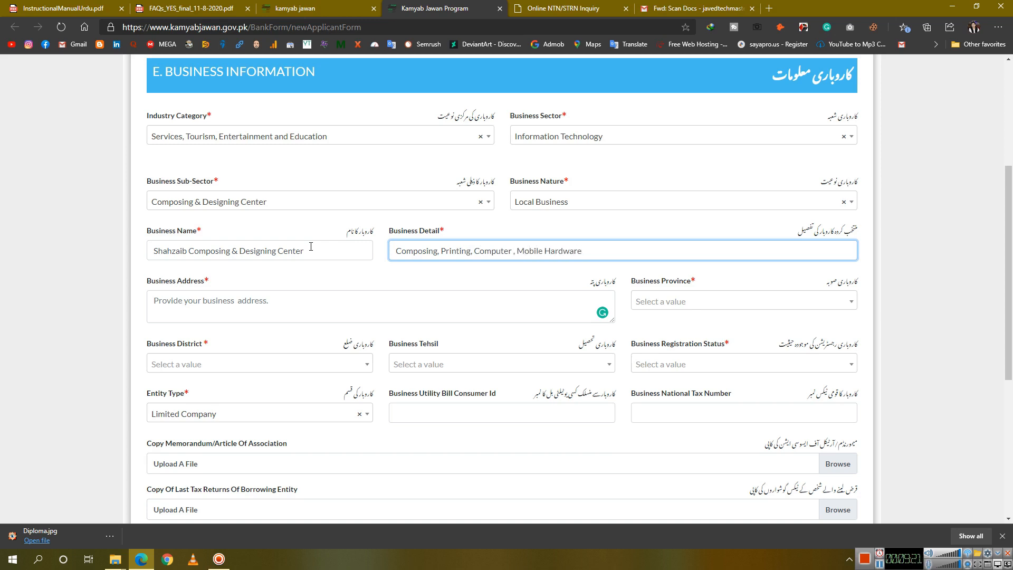
left_click(326, 313)
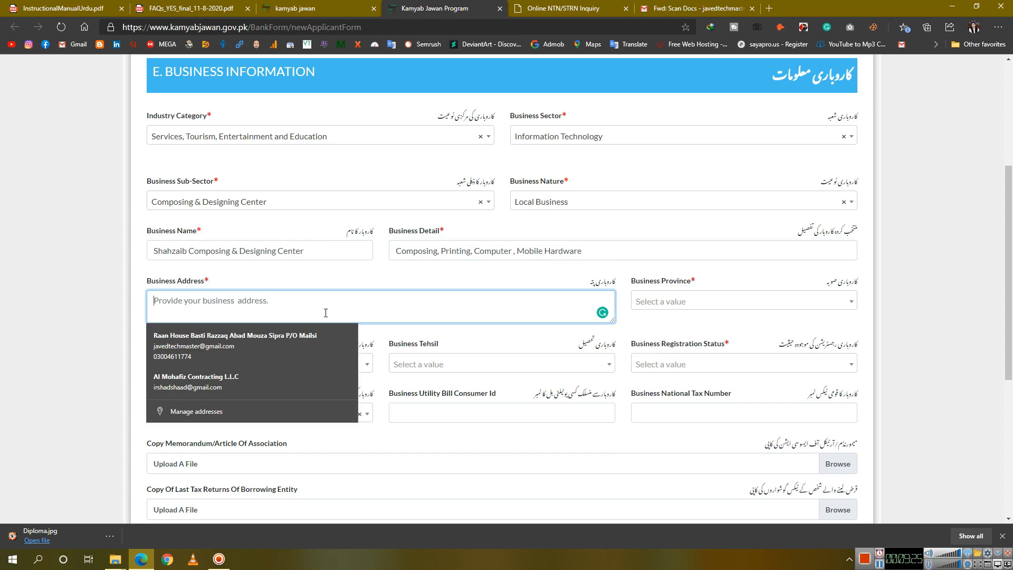
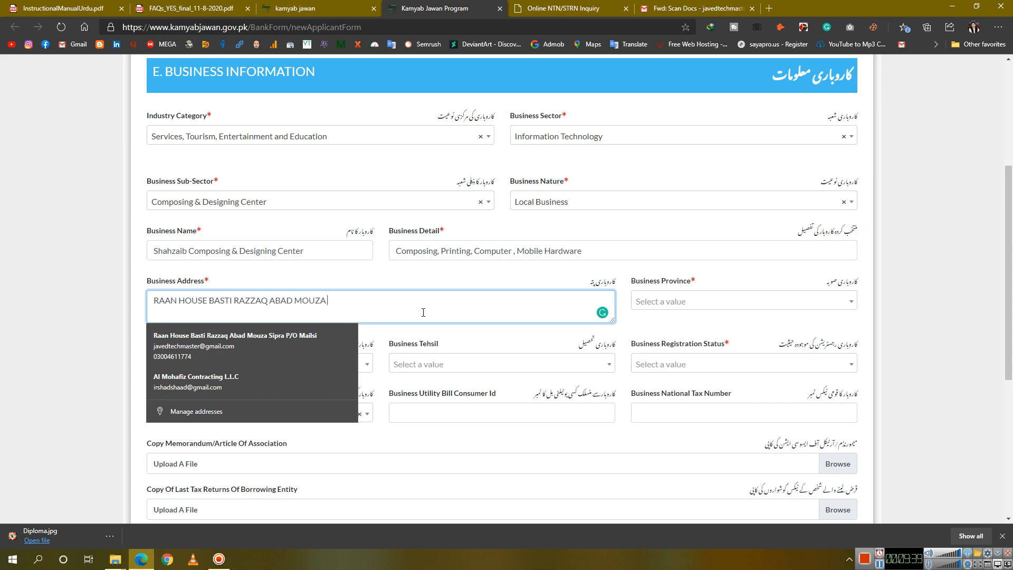
key("Tab")
Set the business location to Punjab province, Vehari district, Mailsi tehsil
left_click(728, 304)
left_click(707, 346)
left_click(324, 368)
left_click(324, 369)
left_click(324, 369)
type("V")
left_click(315, 399)
left_click(445, 364)
left_click(450, 363)
left_click(450, 363)
Mark the business registration status as UnRegistered
left_click(419, 428)
left_click(721, 366)
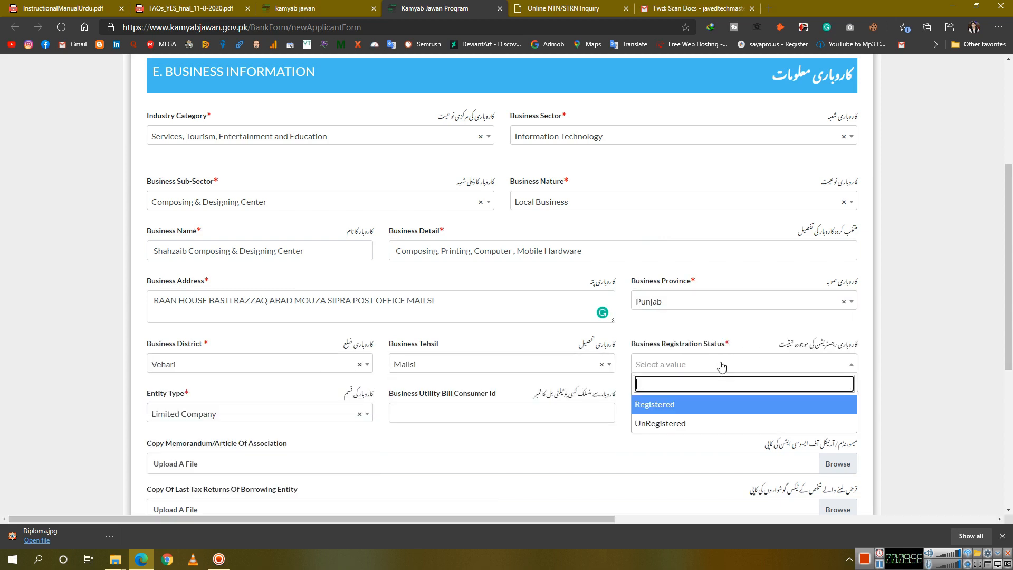
left_click(662, 423)
scroll(287, 351, "down", 2)
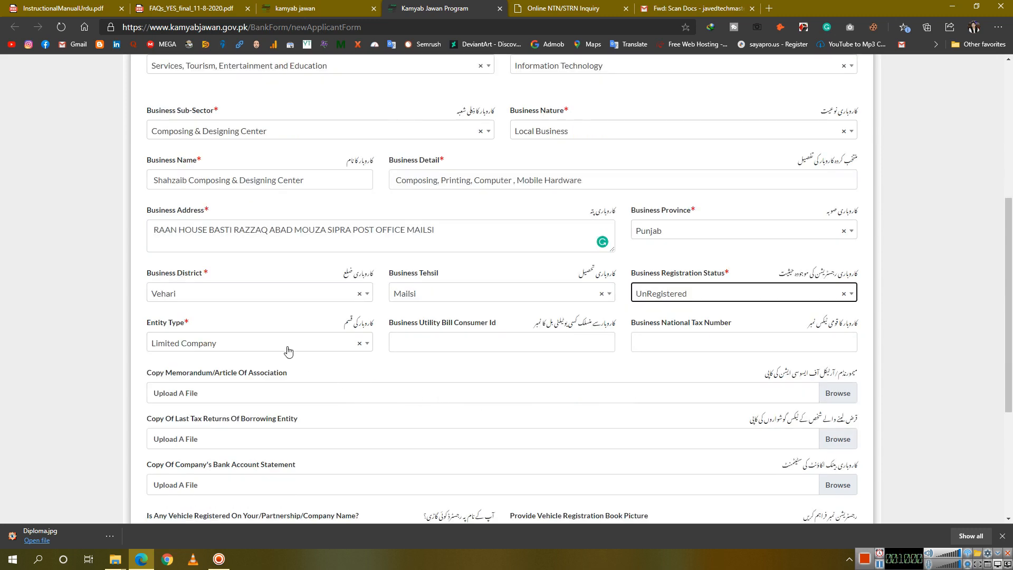
left_click(482, 341)
scroll(411, 388, "down", 2)
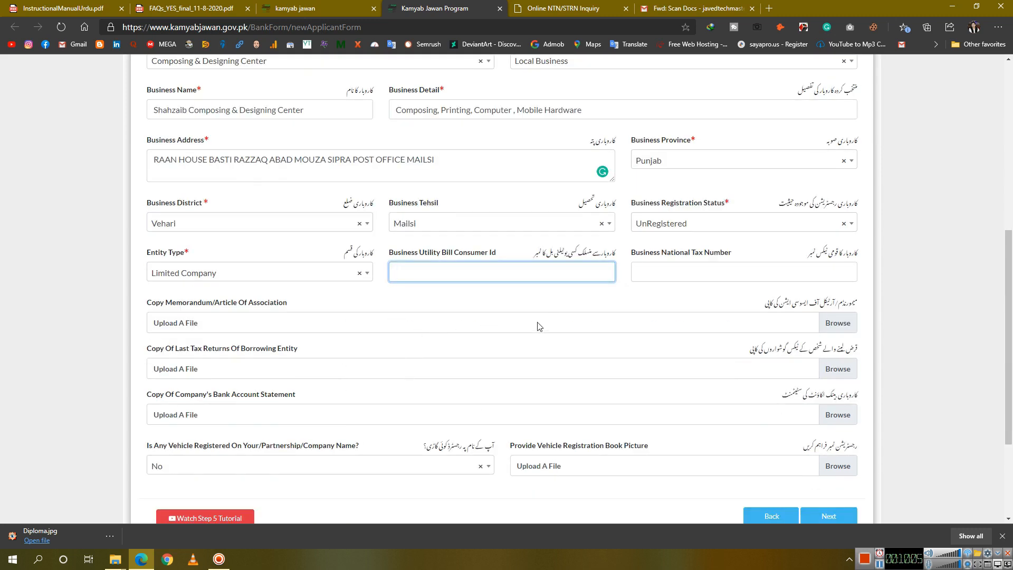
scroll(482, 401, "down", 2)
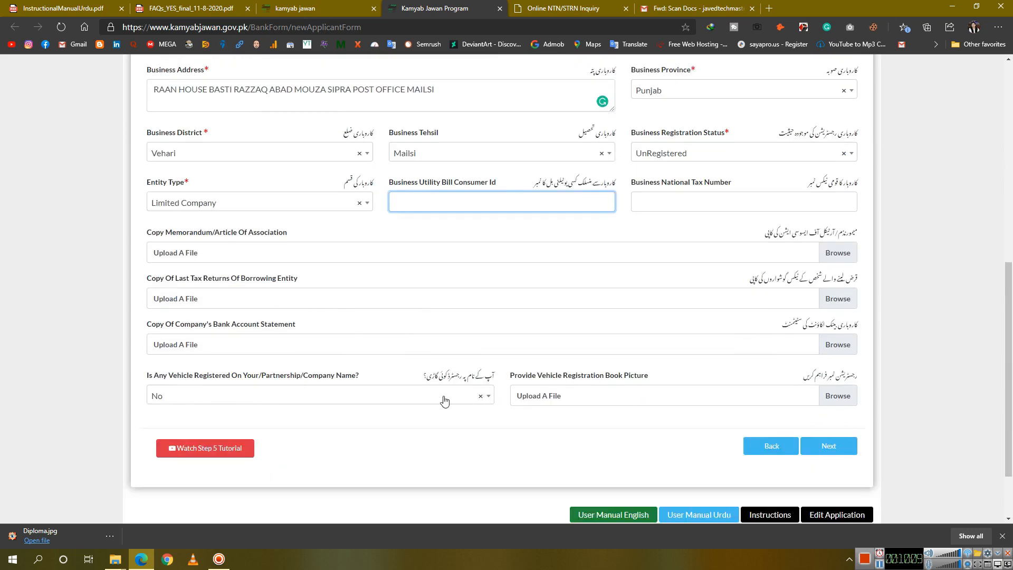
On Financing Details, choose Working Capital loan, Tier 1, and 5 Years tenure
left_click(831, 449)
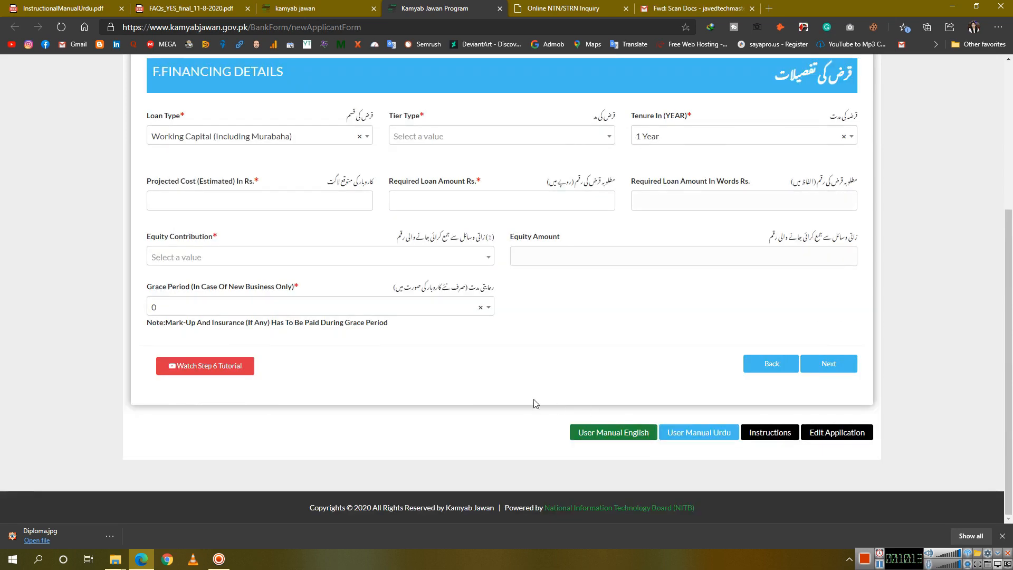
scroll(509, 369, "up", 4)
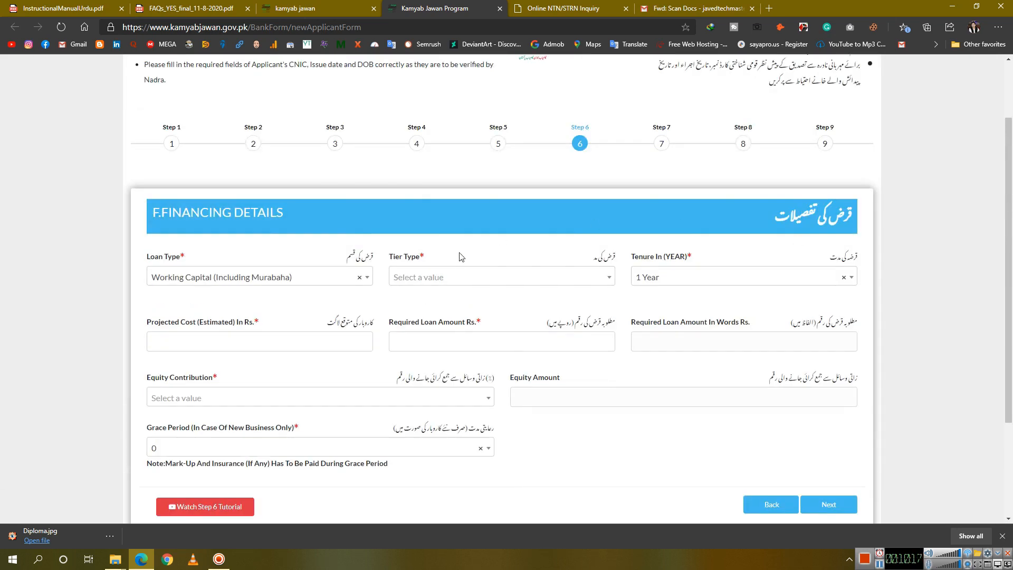
left_click(240, 284)
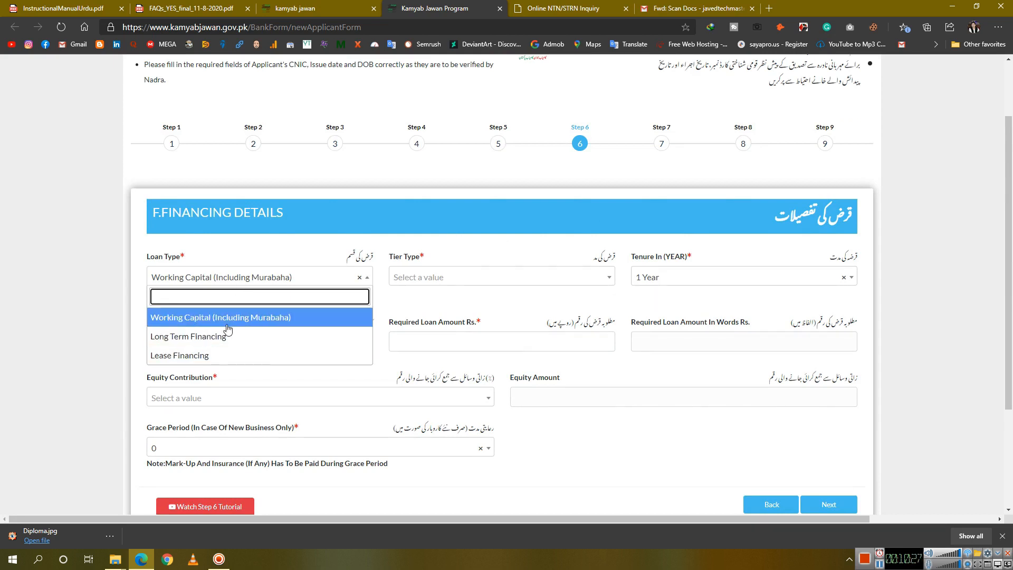
left_click(239, 326)
scroll(238, 324, "down", 1)
left_click(440, 212)
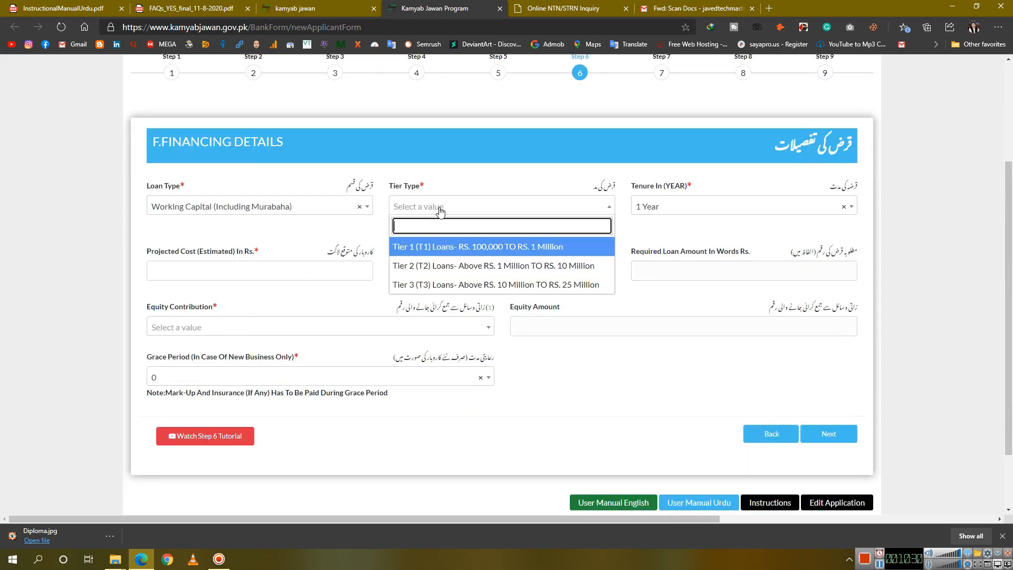
left_click(464, 252)
left_click(657, 211)
left_click(636, 323)
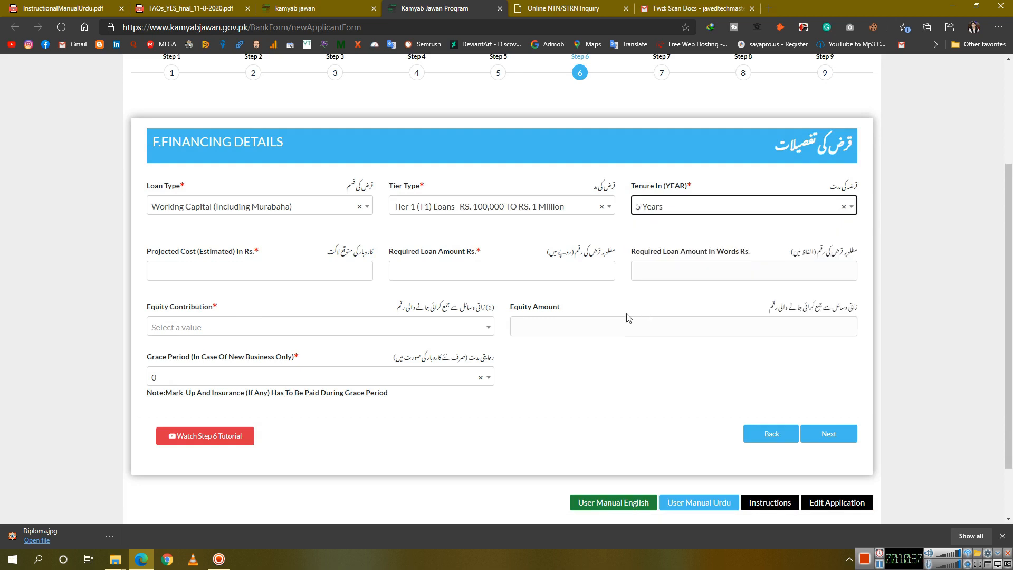
left_click(232, 210)
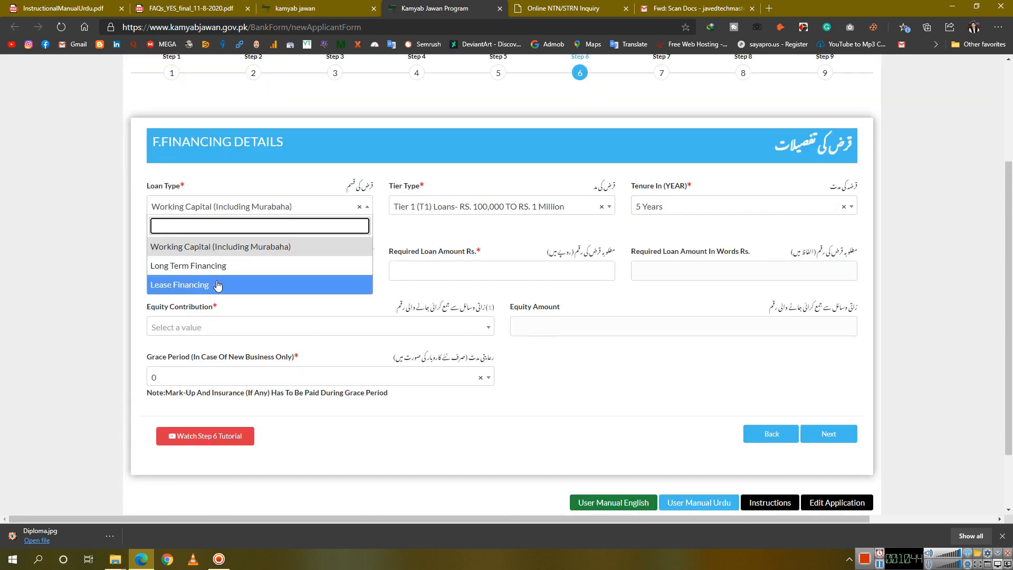
left_click(224, 248)
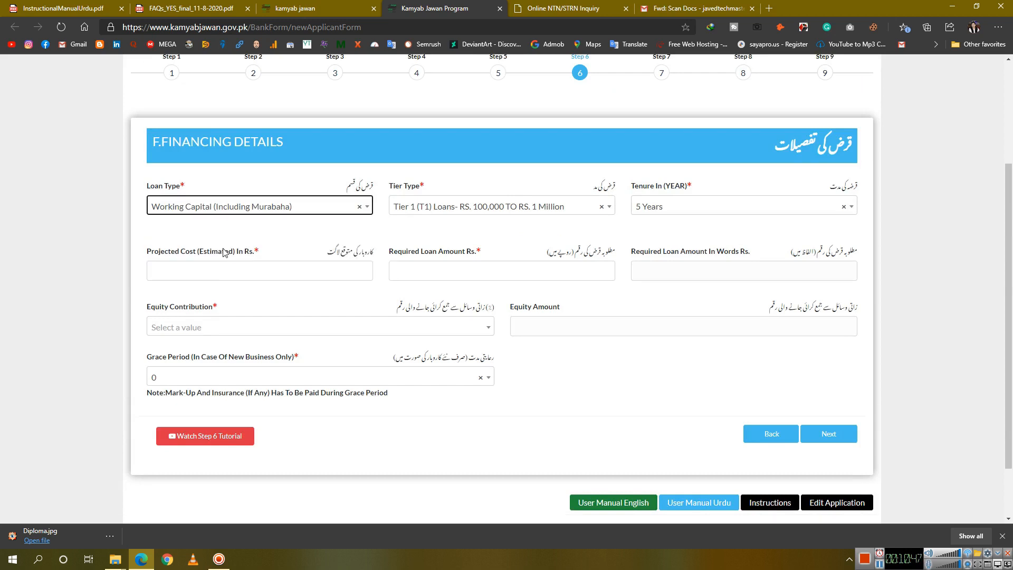
Enter projected cost 10,00000 and required loan amount 100,0000, leaving equity contribution unchanged
left_click(267, 272)
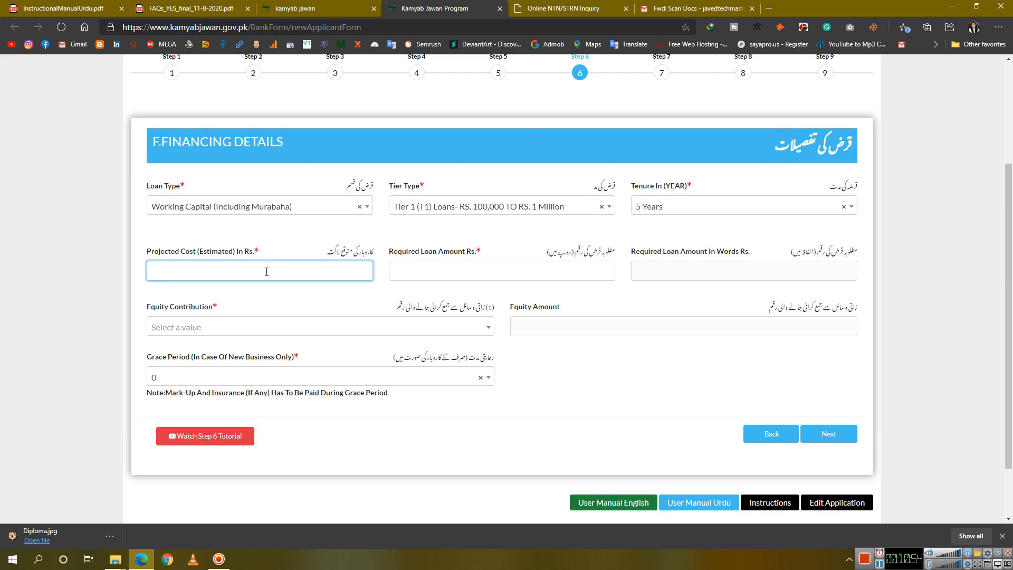
type("10,00000")
left_click(429, 273)
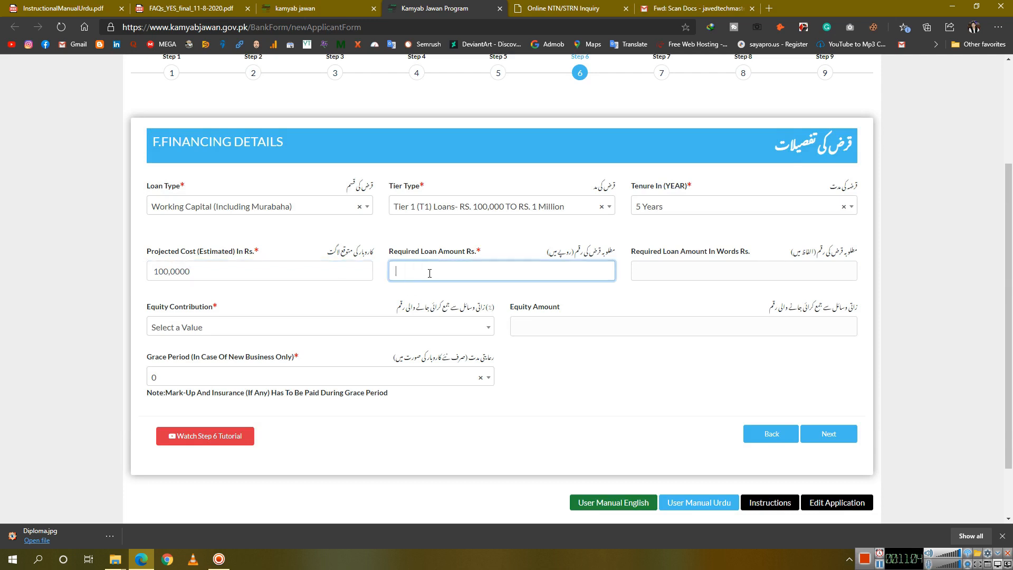
type("100,0000")
left_click(230, 330)
scroll(264, 414, "down", 2)
scroll(265, 414, "up", 2)
left_click(663, 387)
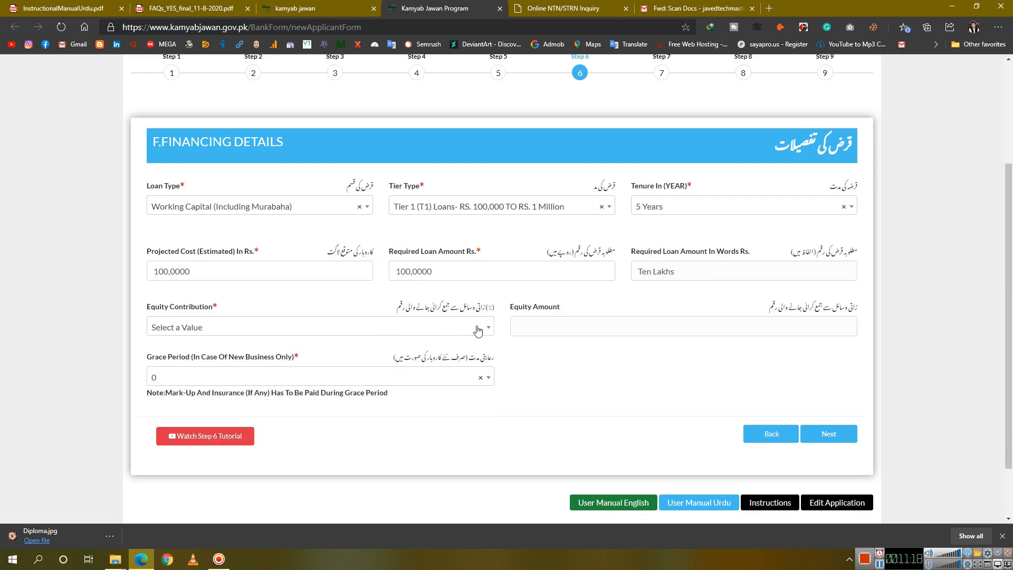
left_click(478, 329)
scroll(426, 403, "down", 2)
scroll(427, 402, "up", 2)
left_click(549, 359)
left_click(579, 330)
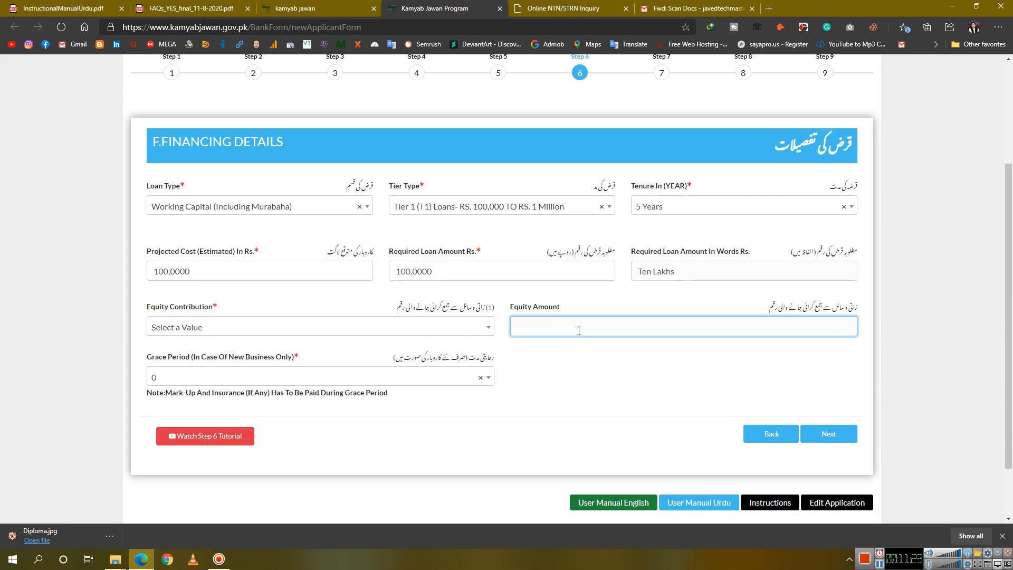
Set the grace period to 12 Month and start the Step 6 tutorial video
left_click(311, 384)
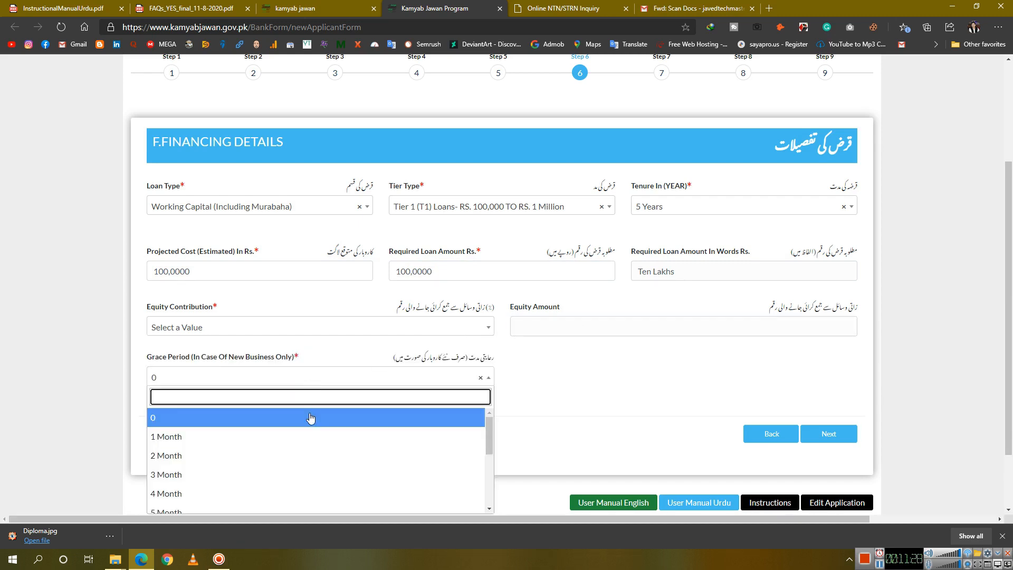
scroll(302, 446, "down", 3)
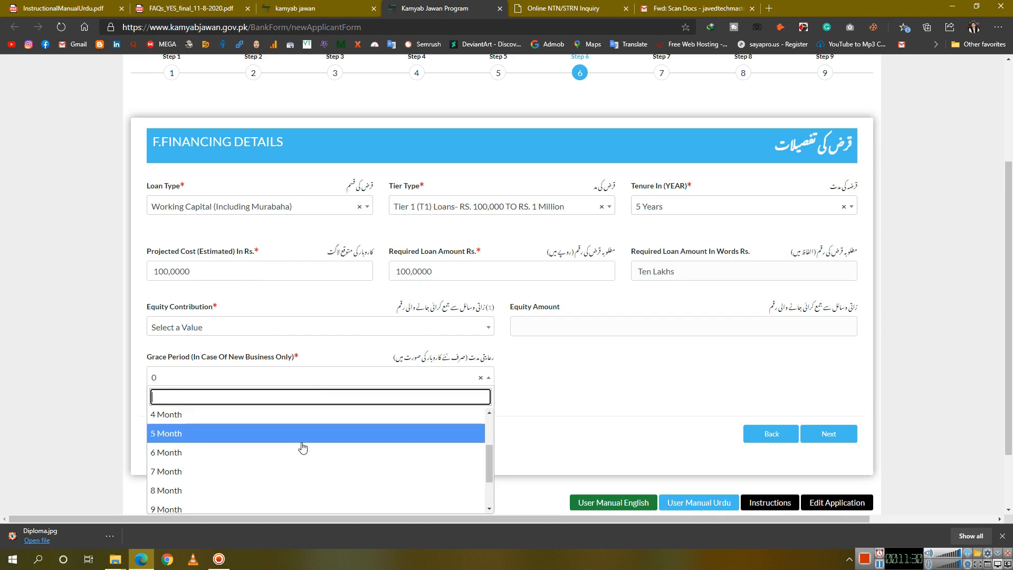
left_click(302, 504)
left_click(235, 437)
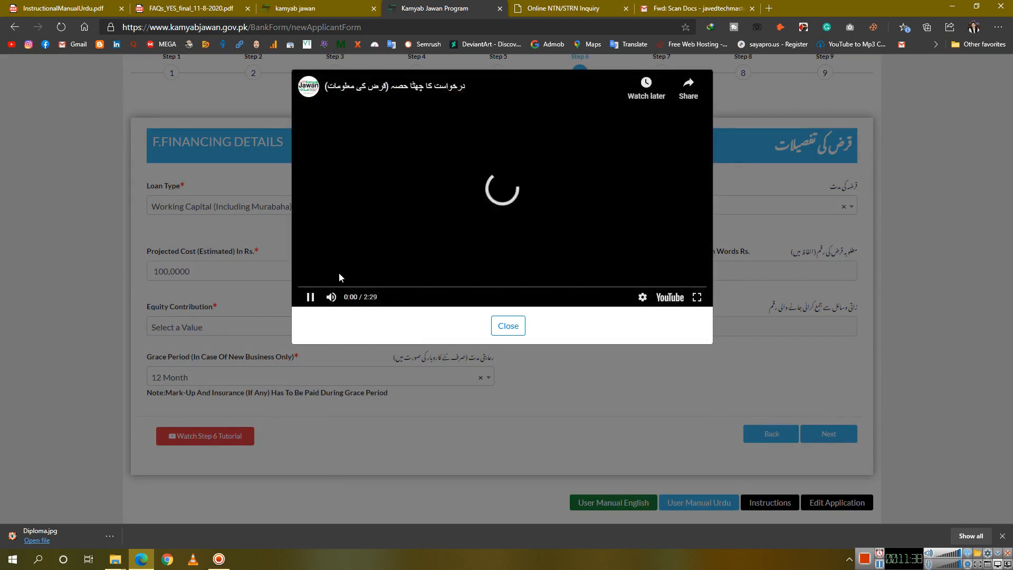
Skip ahead and turn down the volume in the Step 6 tutorial, then close the video
left_click(317, 288)
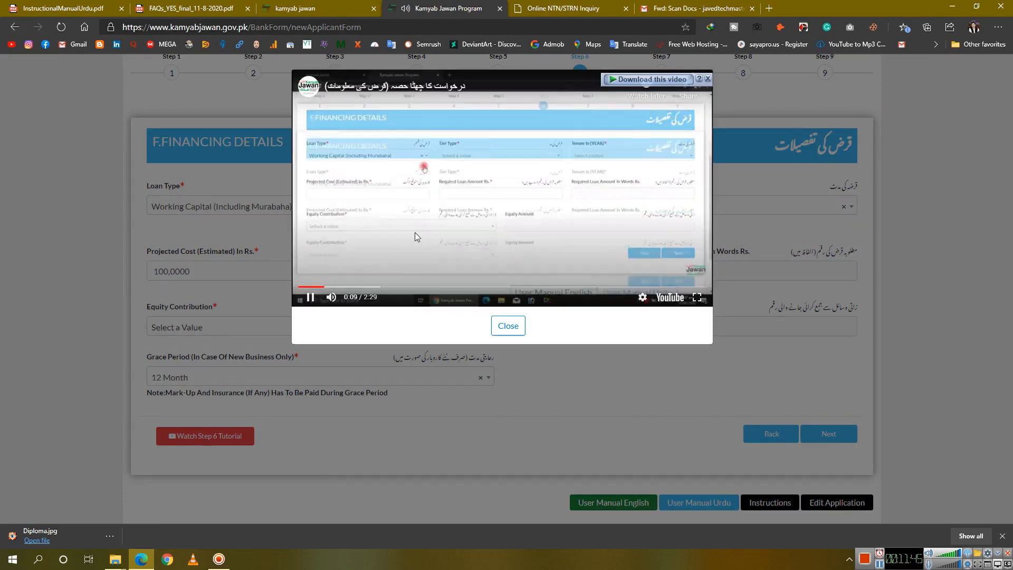
left_click_drag(355, 298, 352, 300)
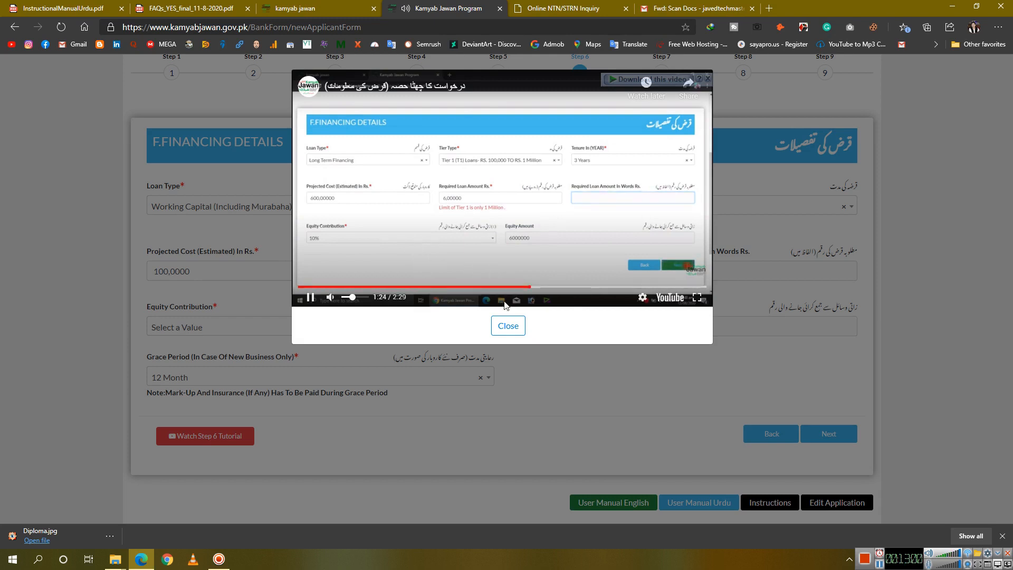
left_click(509, 326)
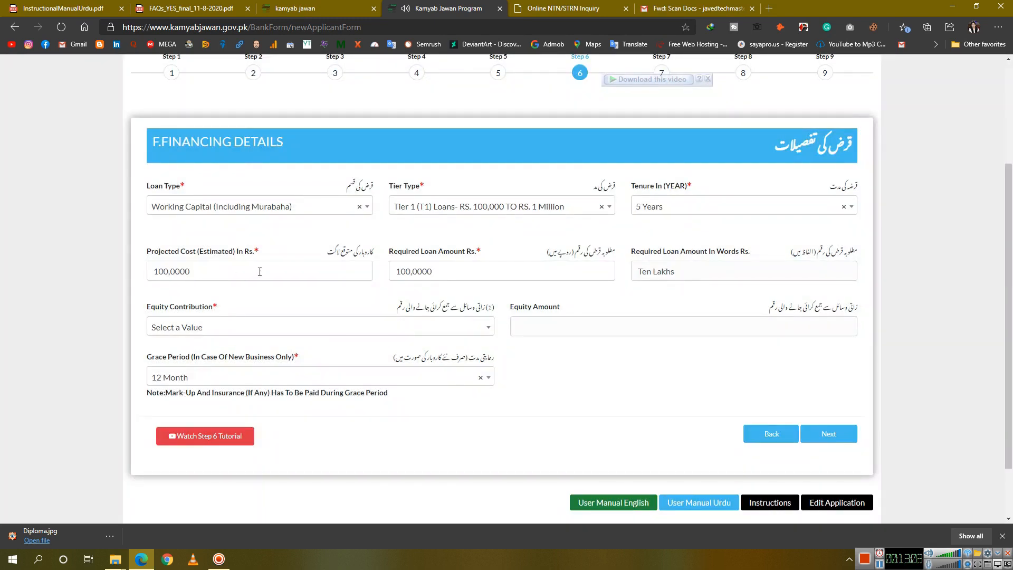
Choose a 10% equity contribution and enter a projected cost of 500000
left_click(205, 435)
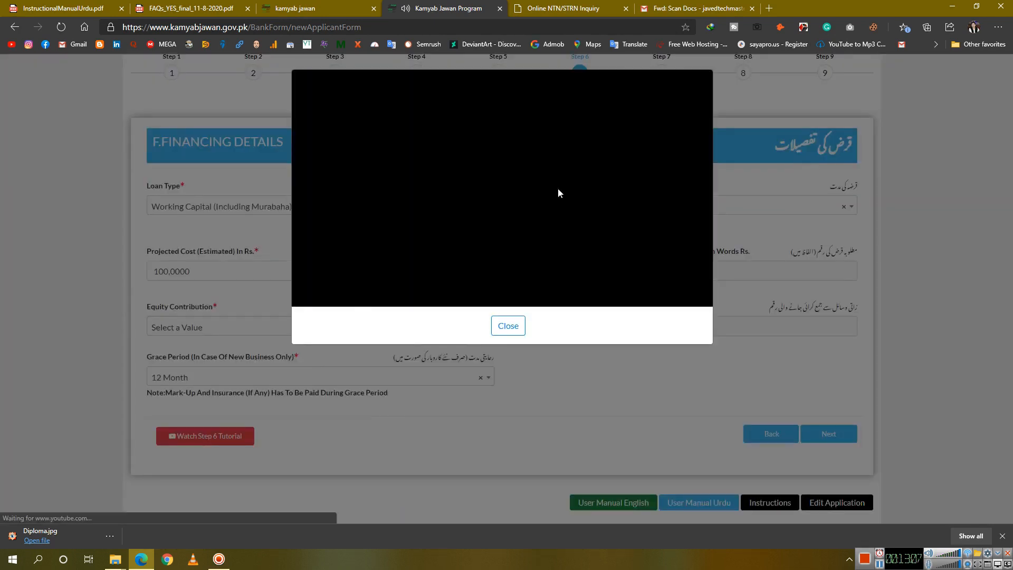
left_click(508, 326)
left_click(214, 276)
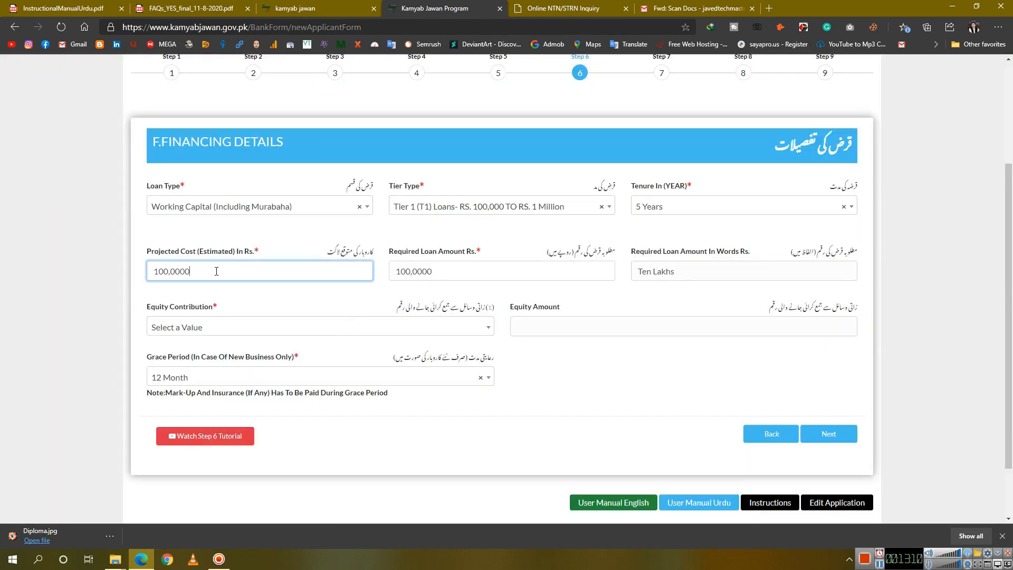
left_click(201, 327)
left_click(201, 384)
left_click(570, 332)
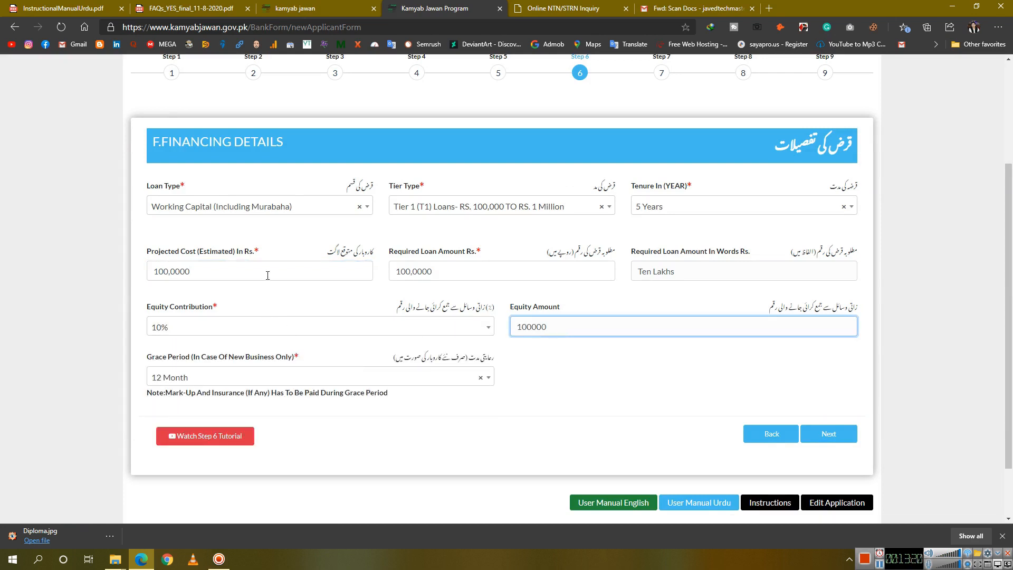
left_click(240, 273)
left_click_drag(240, 273, 145, 276)
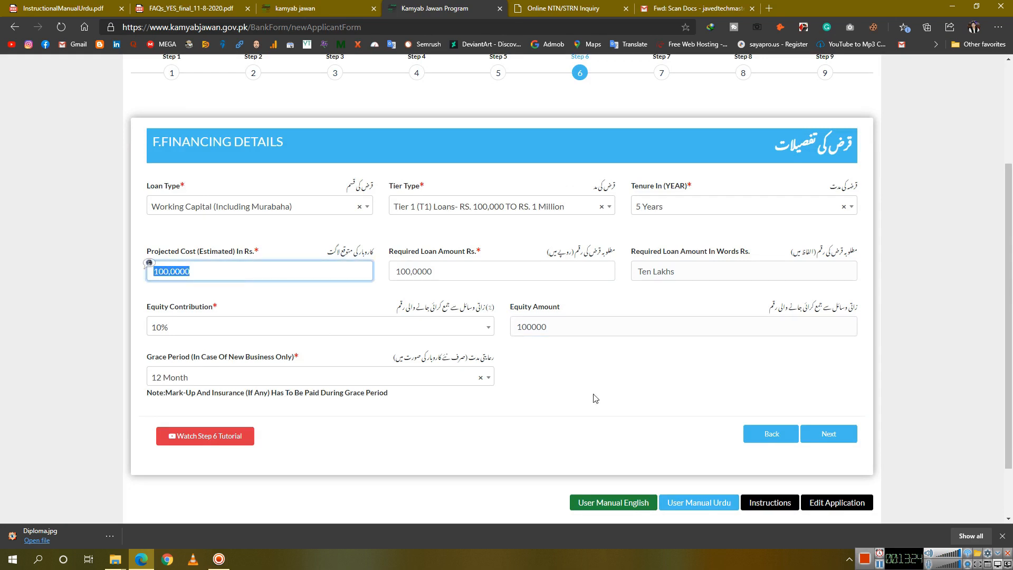
type("500000")
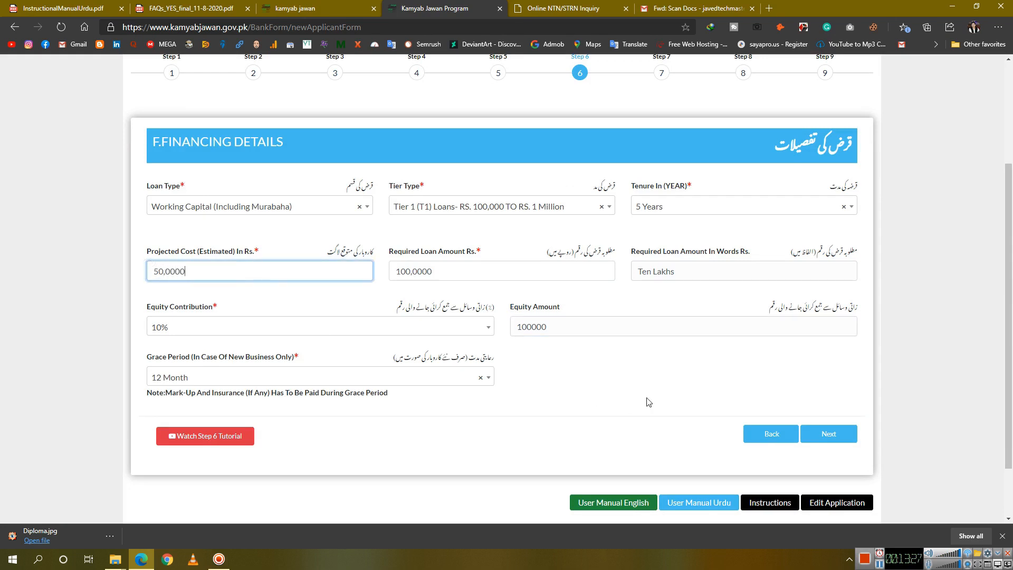
left_click(663, 403)
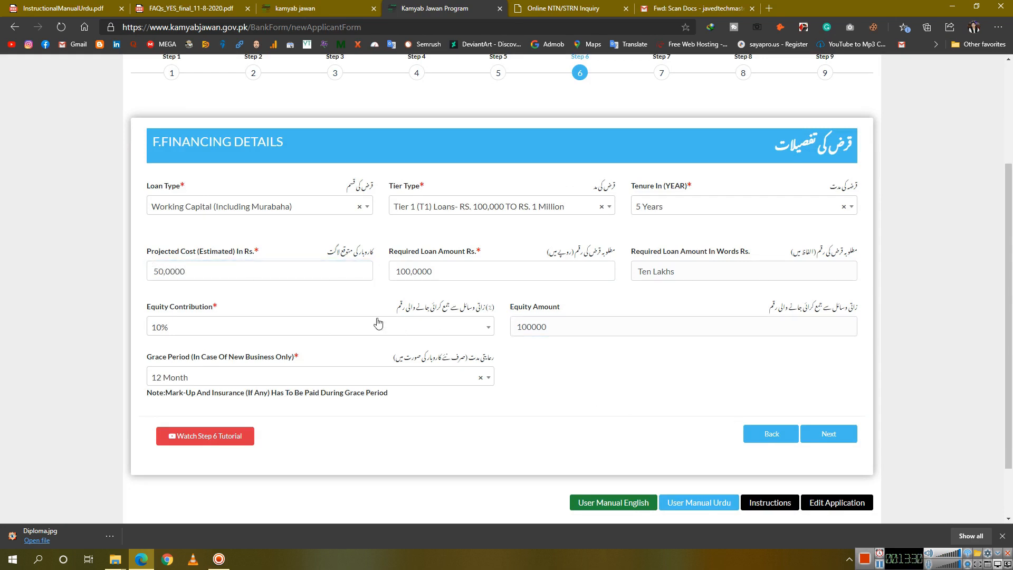
left_click(269, 270)
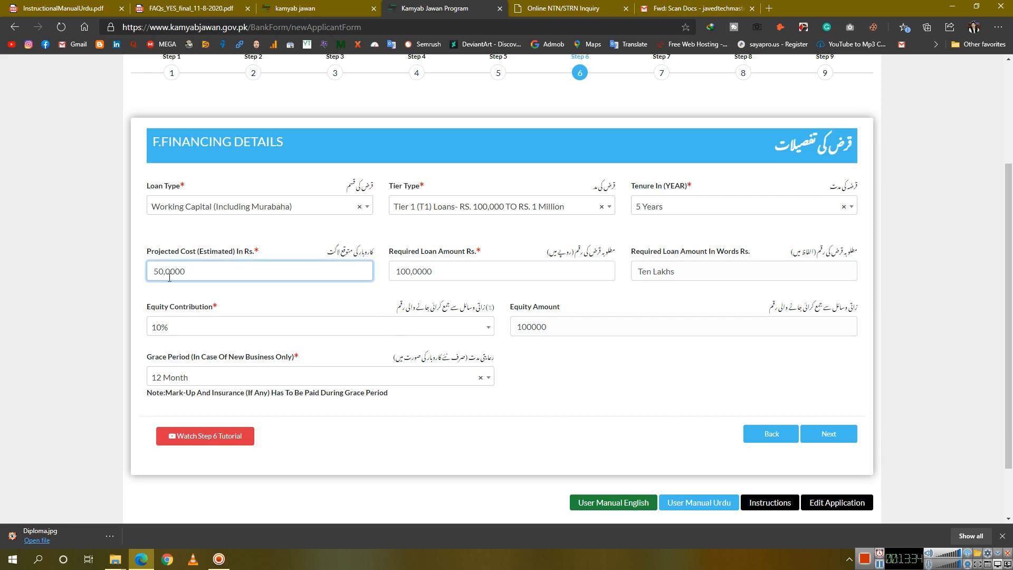
Change the projected cost to 100,0000 and keep equity at 10% after briefly trying 20%
left_click(425, 327)
left_click(384, 405)
left_click(381, 331)
left_click(374, 388)
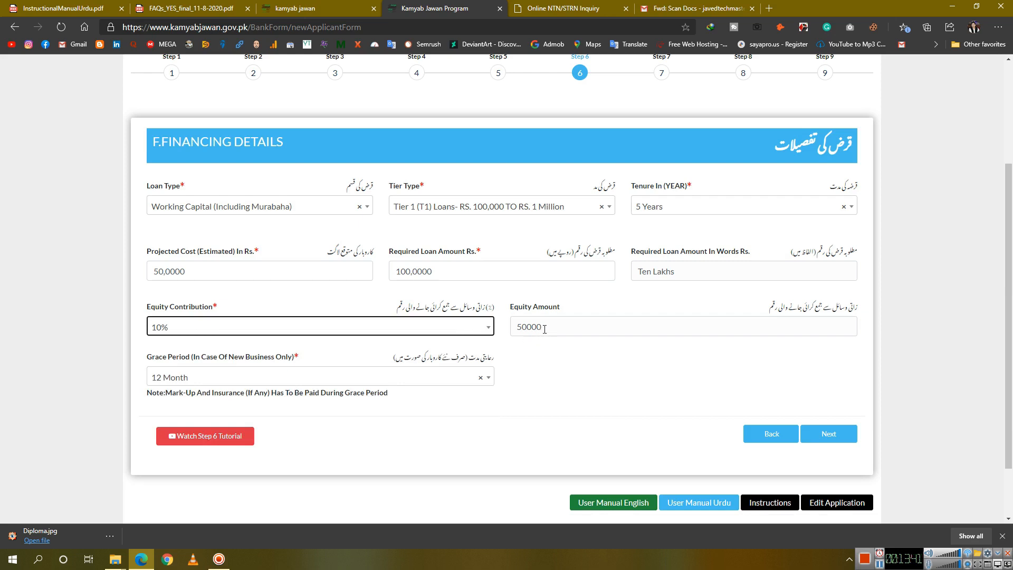
left_click_drag(269, 271, 142, 270)
type("100,0000")
left_click(529, 402)
left_click(399, 335)
left_click(399, 332)
left_click(414, 329)
left_click(400, 386)
Set the grace period to 0 and continue to the Business Plan step
left_click(391, 382)
scroll(386, 435, "up", 3)
left_click(387, 421)
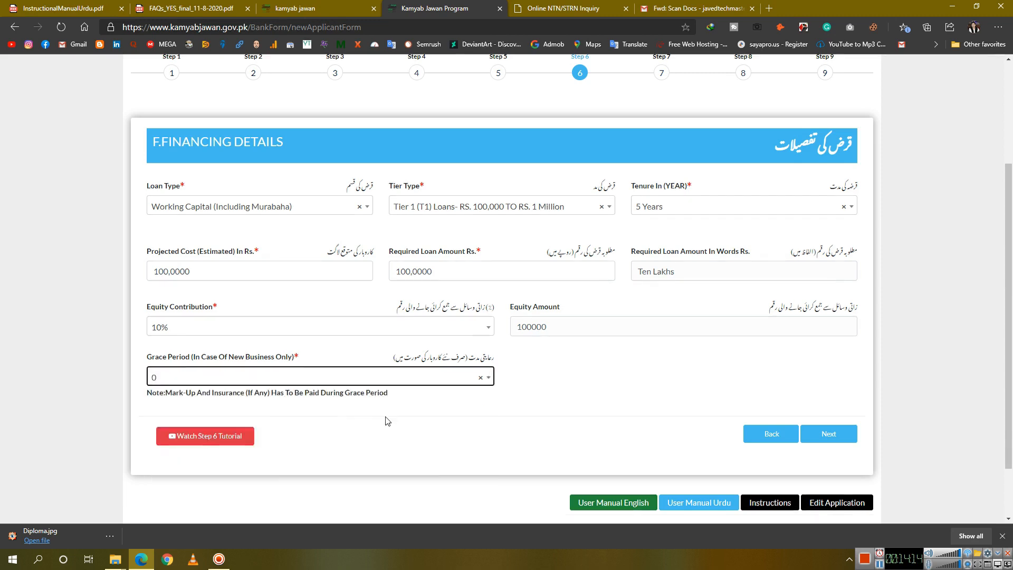
left_click(820, 434)
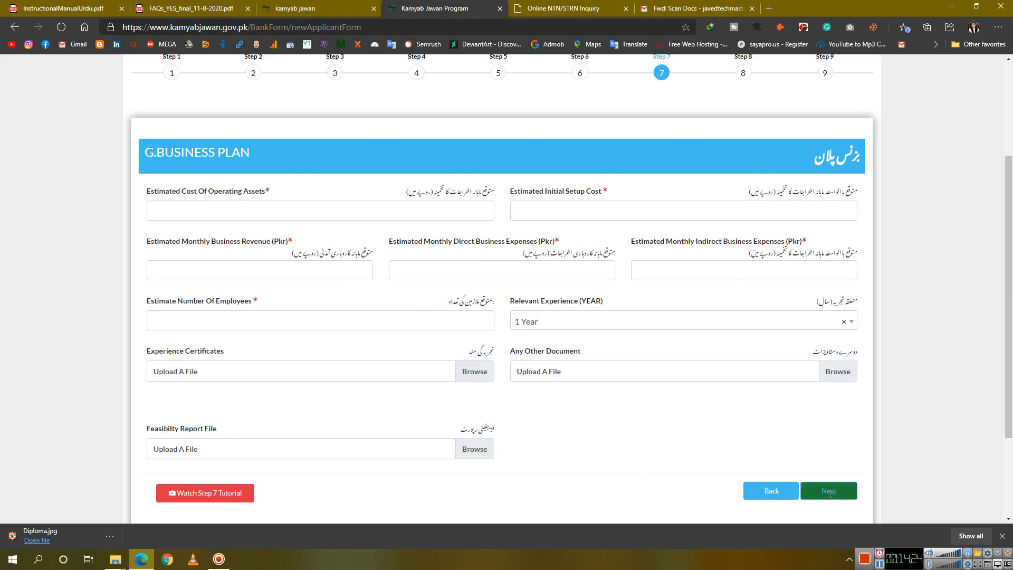
Enter 1,0000 as the estimated operating assets cost, correcting the mistyped values
left_click(826, 492)
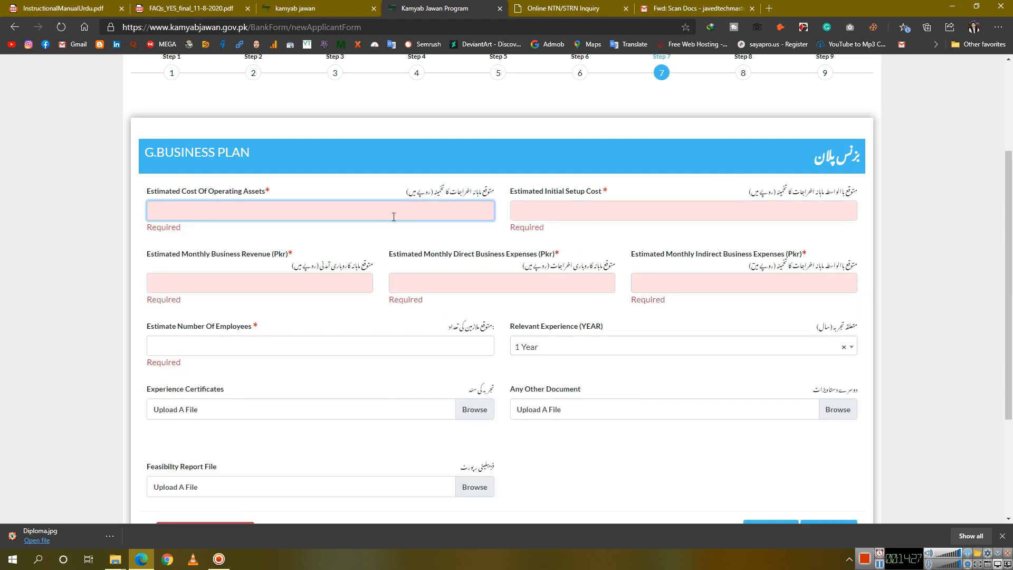
scroll(395, 227, "down", 3)
scroll(395, 301, "up", 3)
type("10,00000")
left_click(577, 211)
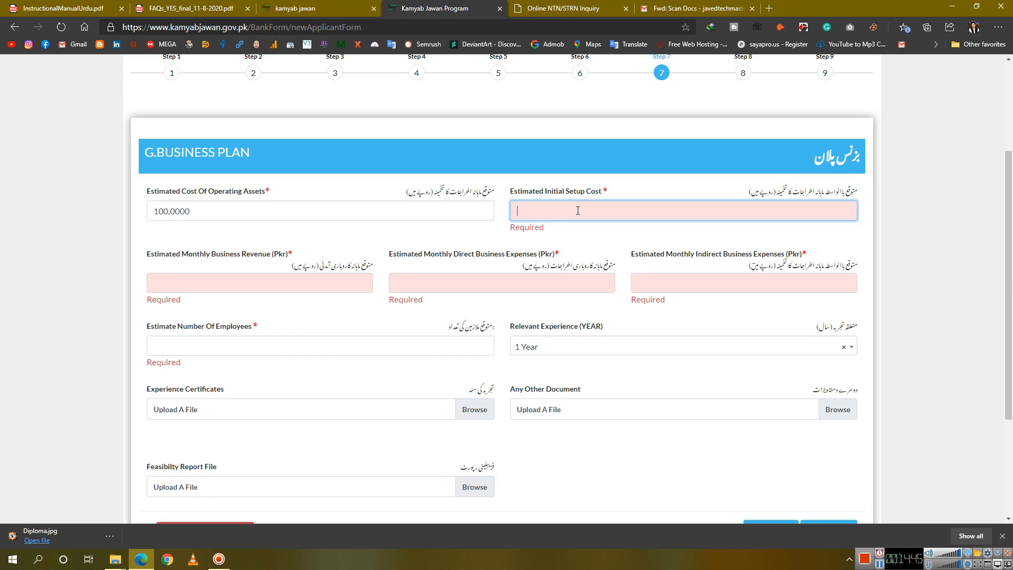
double_click(203, 209)
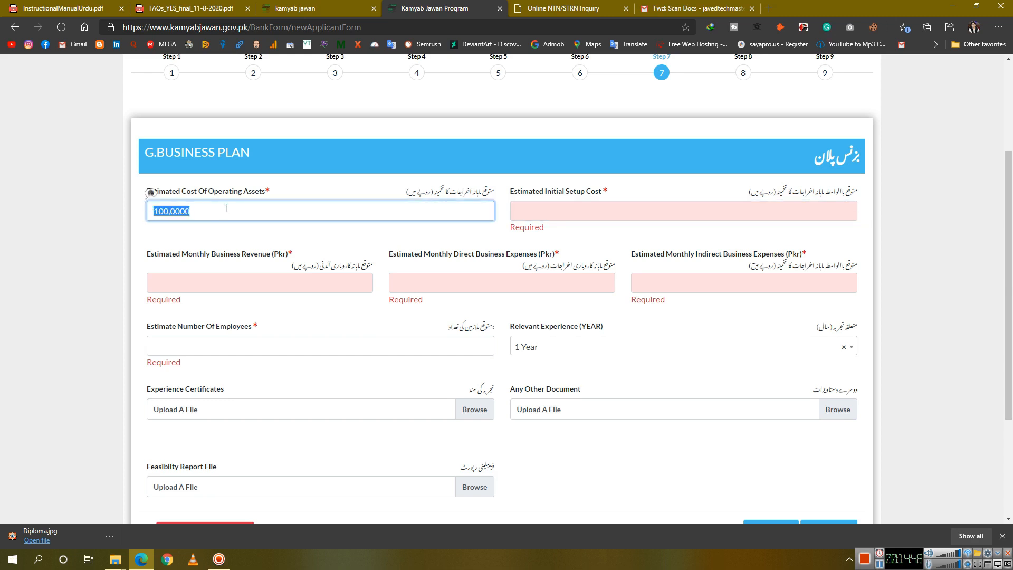
type("10,0000")
left_click_drag(393, 212, 115, 219)
type("0100,0000")
key("BackSpace")
key("BackSpace")
key("BackSpace")
key("BackSpace")
key("BackSpace")
key("BackSpace")
key("BackSpace")
key("BackSpace")
type("1")
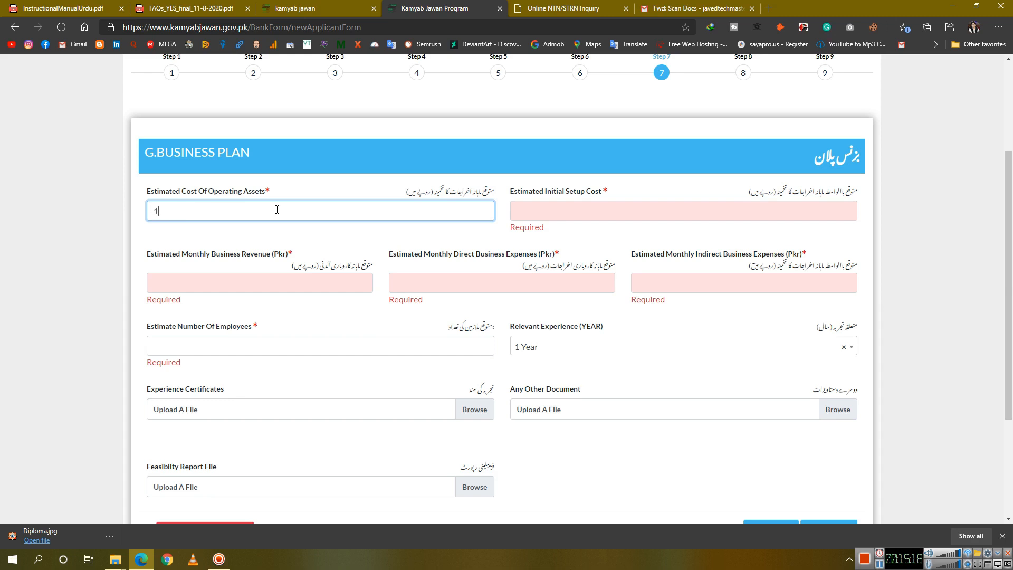
type("0,0000")
key("BackSpace")
Enter 5,0000 as the estimated initial setup cost
left_click(650, 216)
type("5,0000")
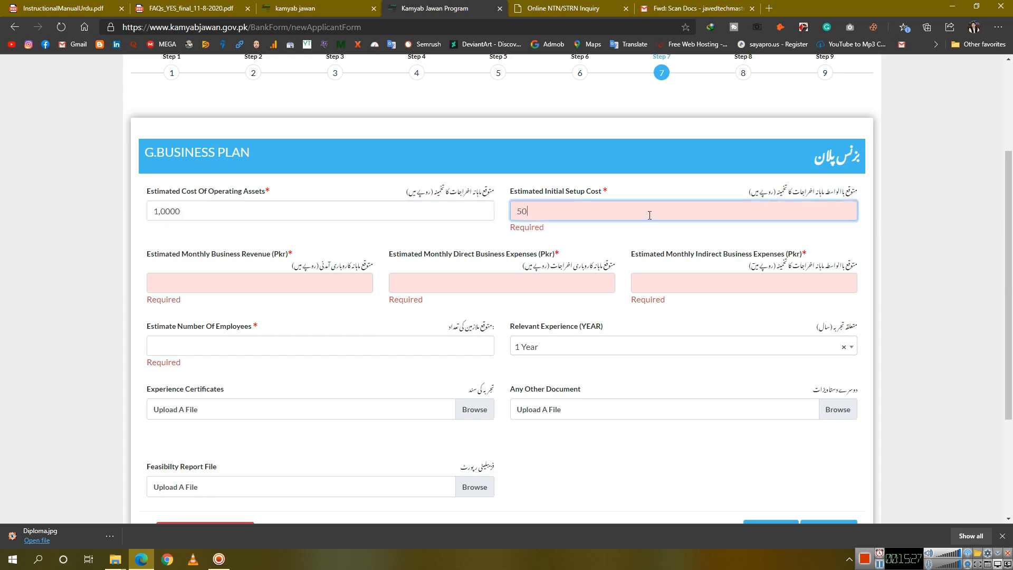
left_click(285, 285)
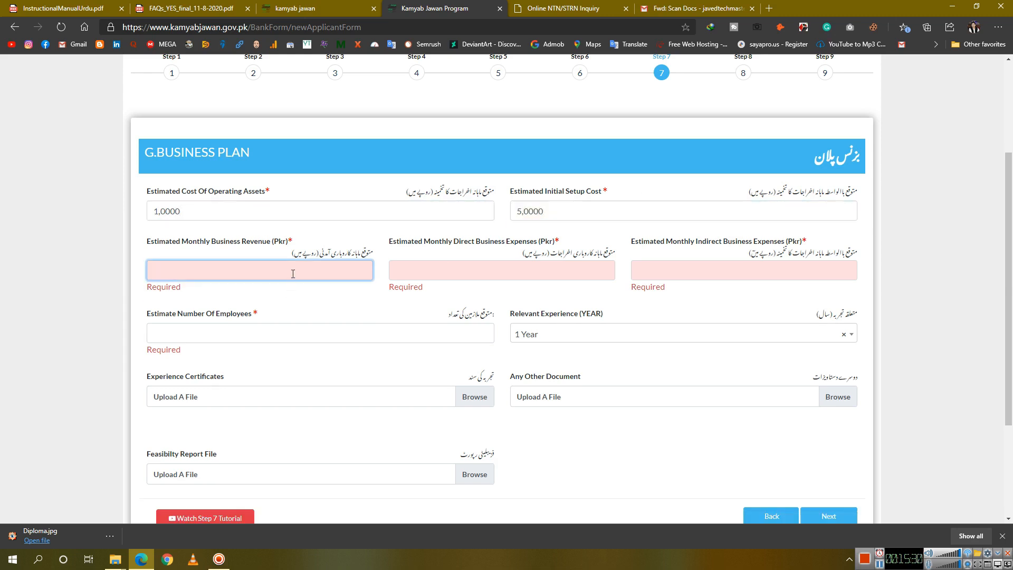
Fill in revenue 5,0000, direct expenses 4,0000, indirect expenses 40000 and 0 employees
type("5,0000")
left_click(483, 273)
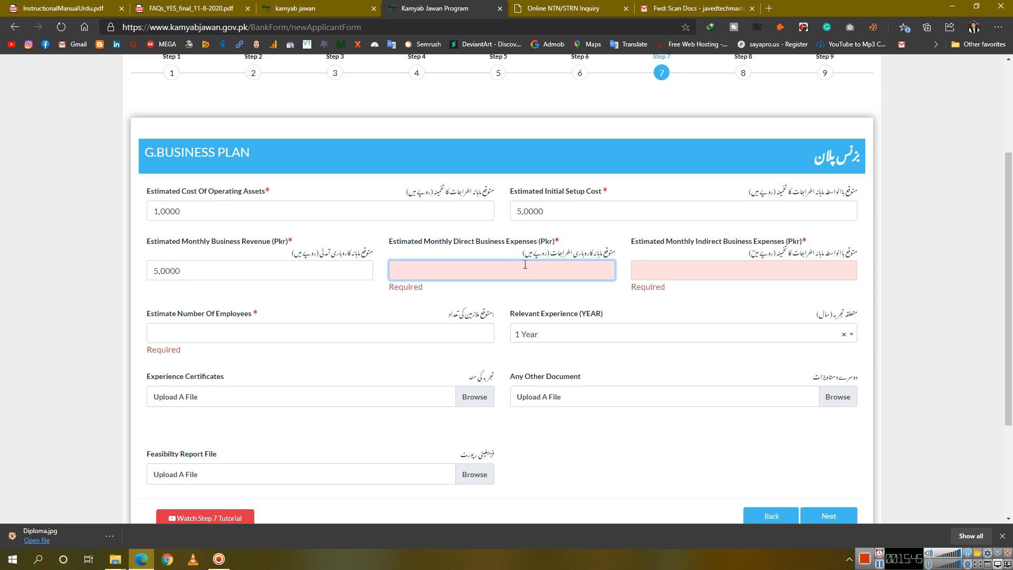
type("4,0000")
left_click(697, 274)
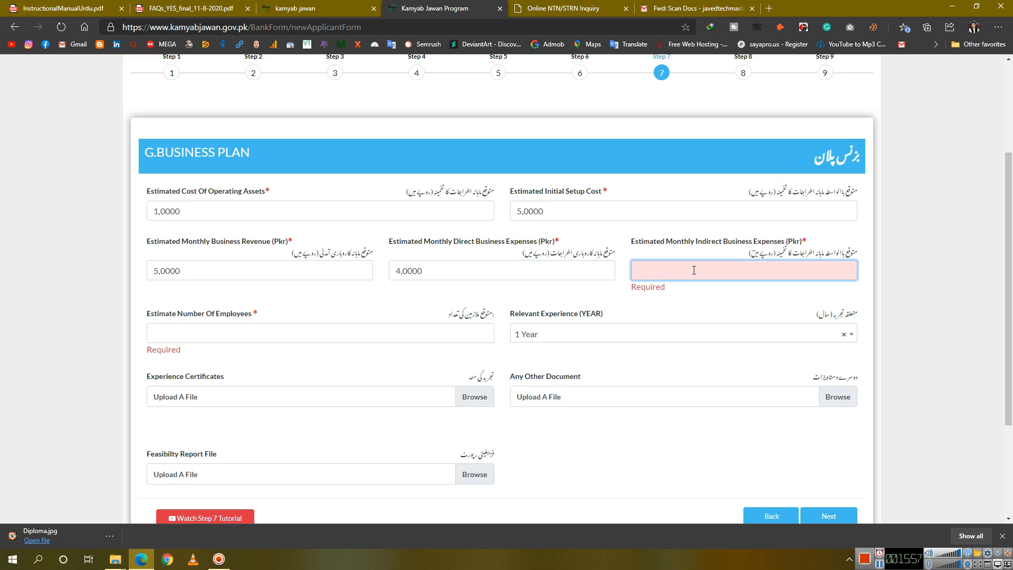
type("400000")
left_click(392, 322)
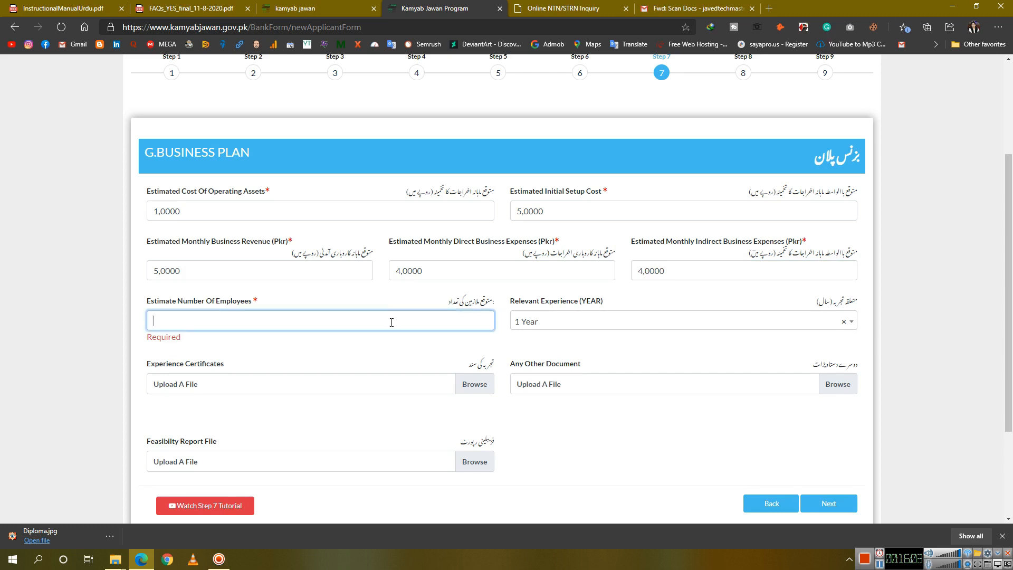
type("0")
left_click(633, 357)
Review the Relevant Experience options and advance to Financing History's loan-defaulter question
left_click(643, 331)
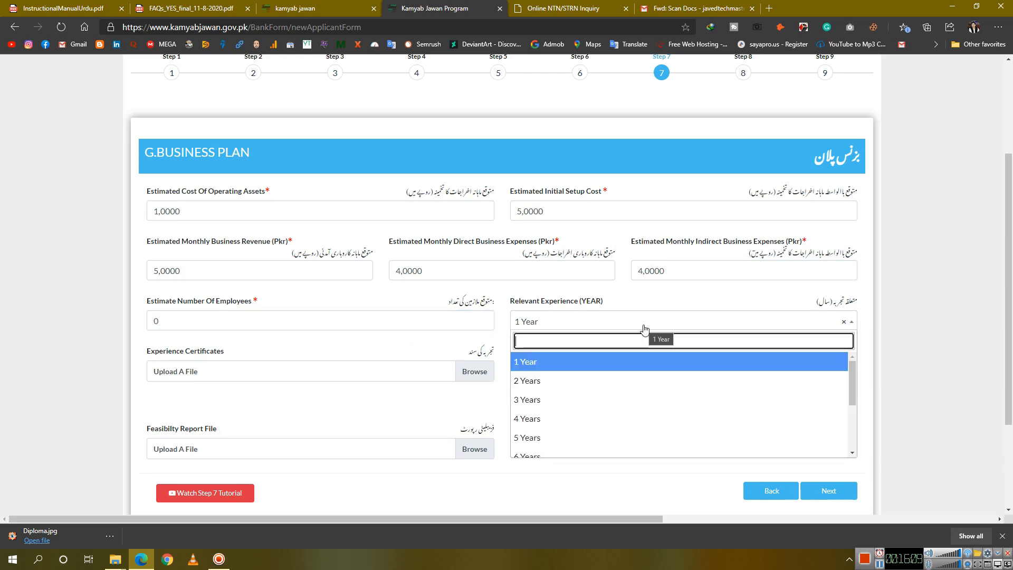
left_click(441, 349)
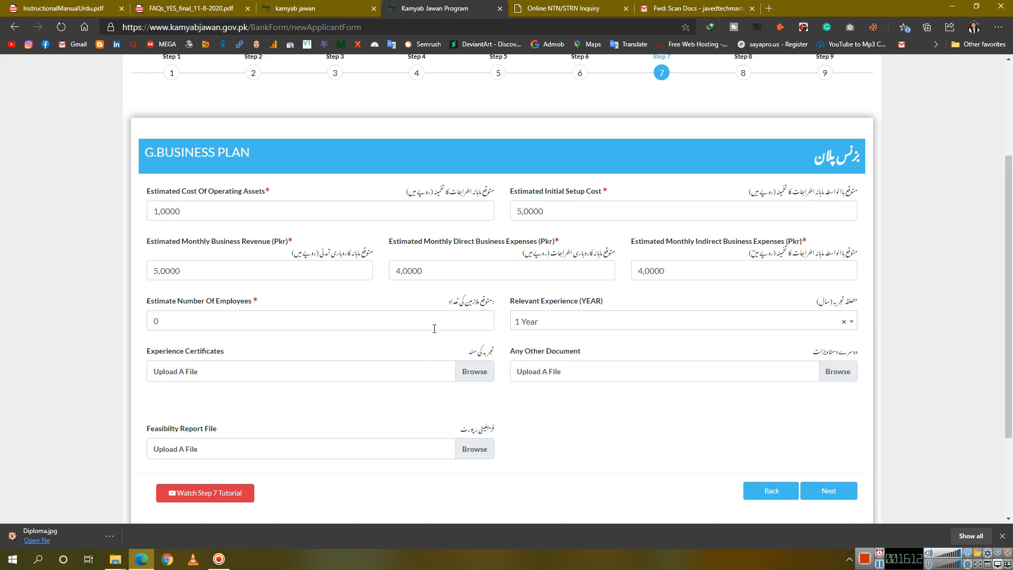
scroll(364, 348, "down", 1)
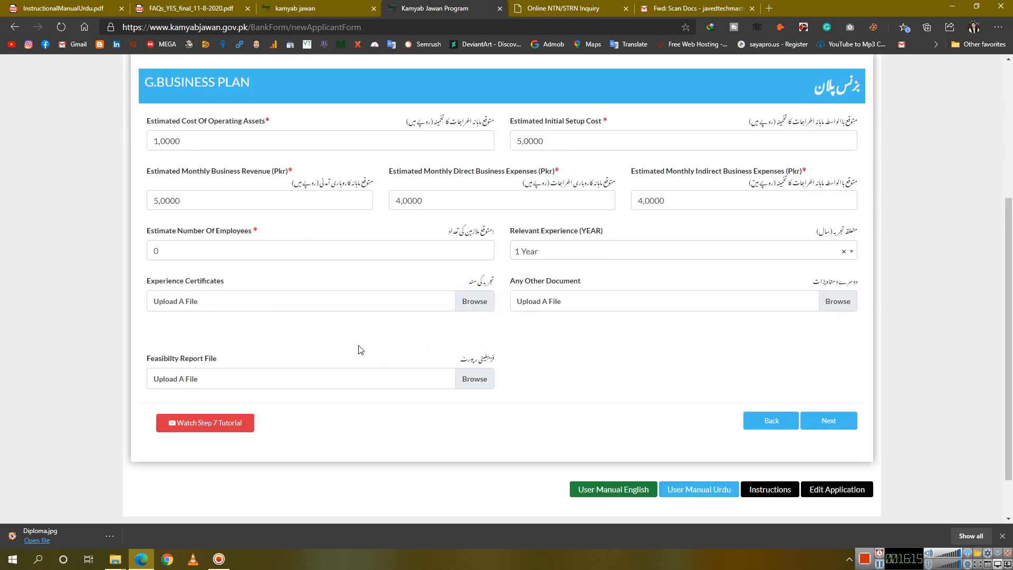
left_click(829, 421)
left_click(448, 210)
Answer No to loan defaulter, proceed to References, and place the cursor in Reference 1 Name
left_click(399, 264)
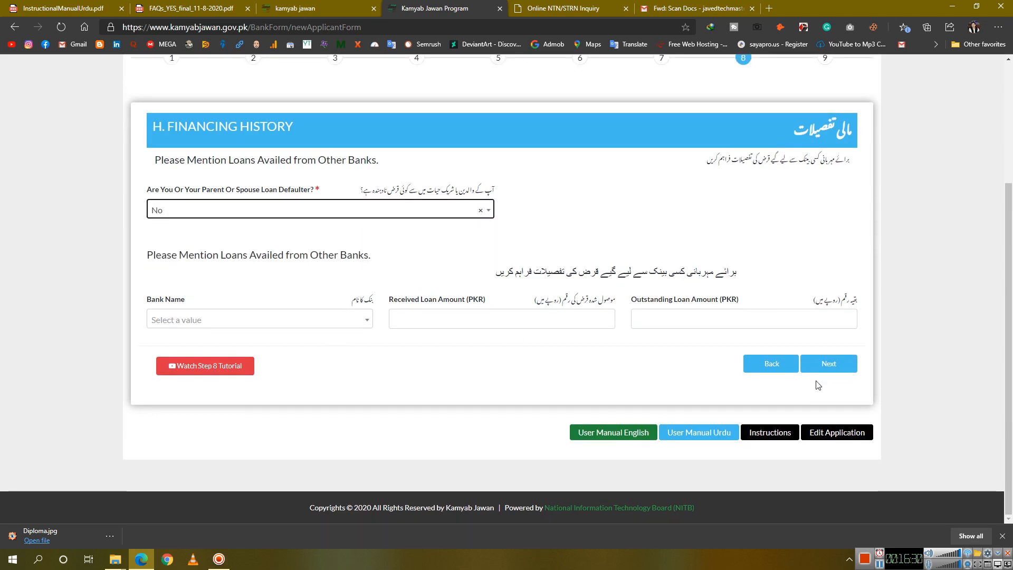
left_click(823, 364)
scroll(373, 251, "down", 2)
scroll(373, 251, "up", 2)
scroll(374, 249, "down", 1)
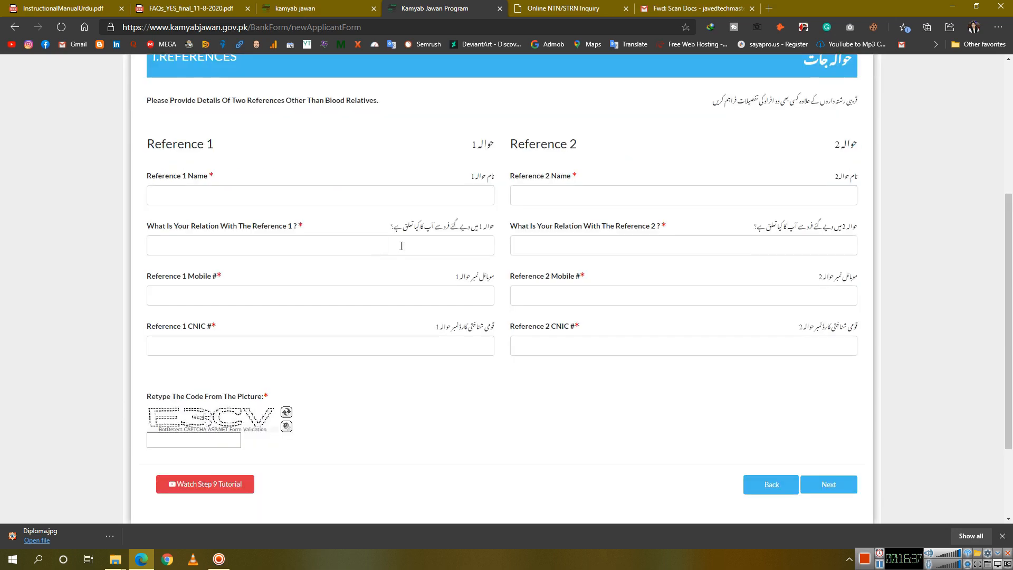
left_click_drag(845, 106, 813, 111)
left_click(791, 114)
left_click(373, 197)
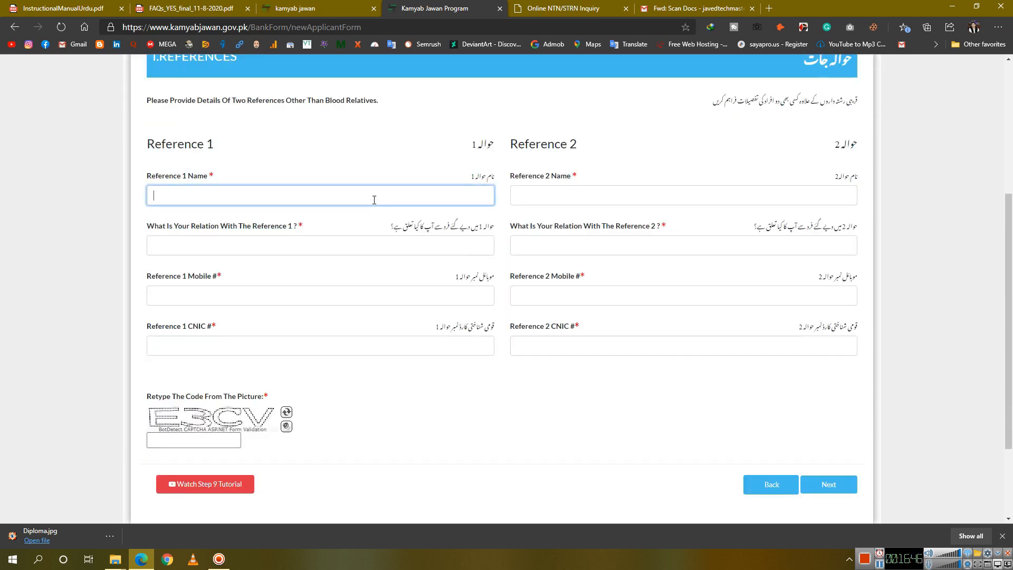
left_click(378, 196)
scroll(376, 182, "up", 3)
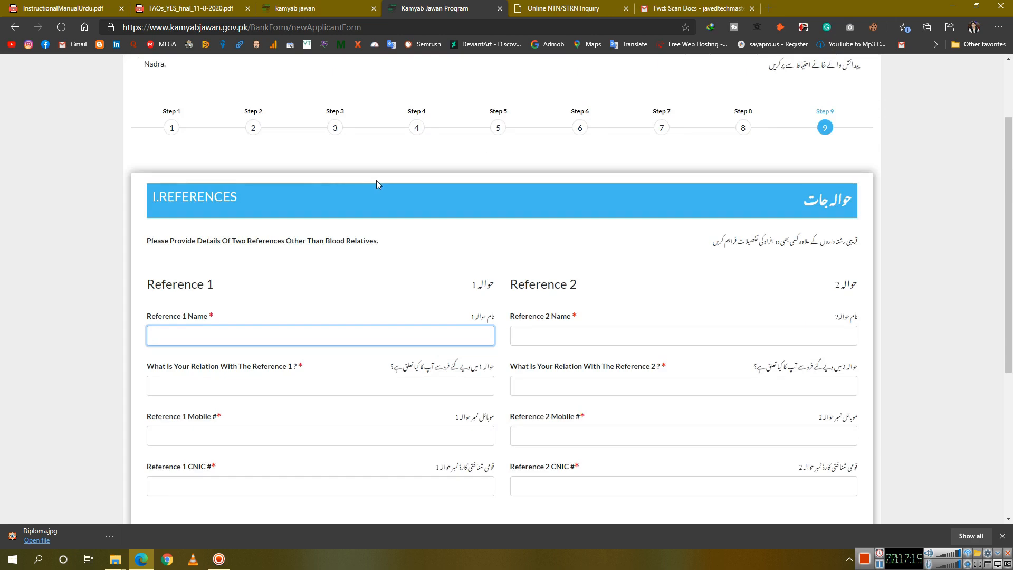
Enter Reference 1's name, relation FRIEND, the start of the mobile number, and the picture code
scroll(375, 179, "down", 3)
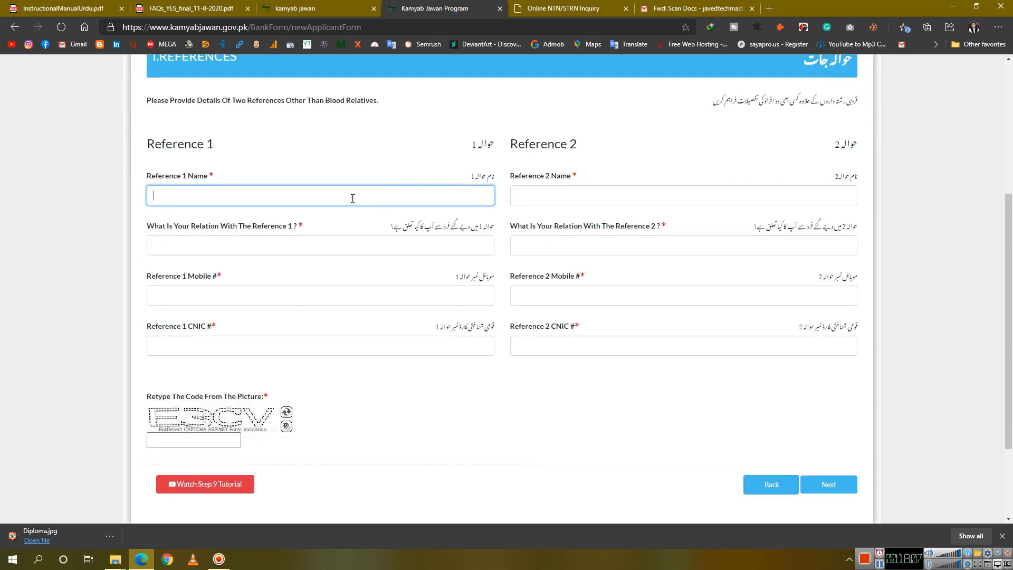
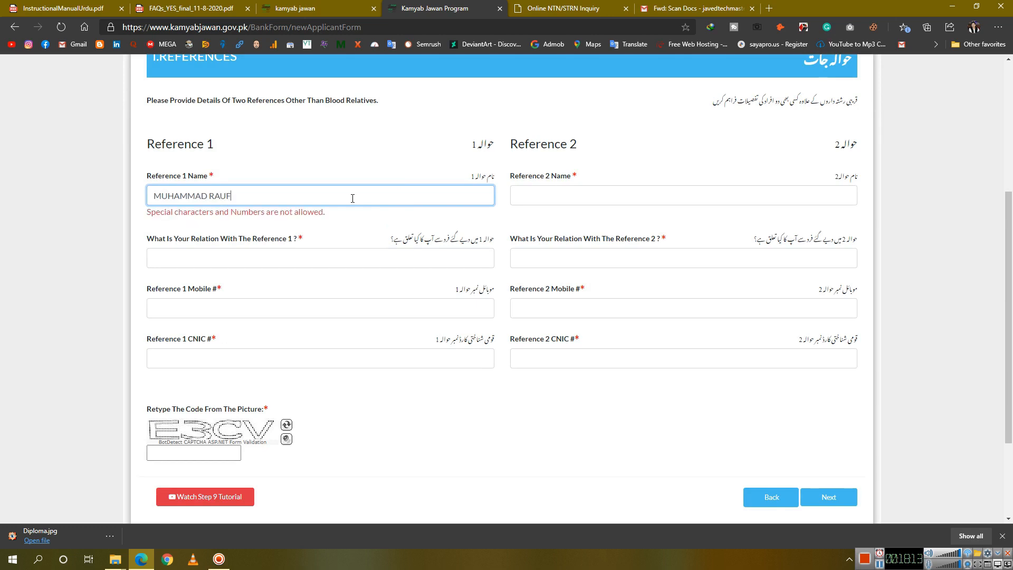
left_click(318, 256)
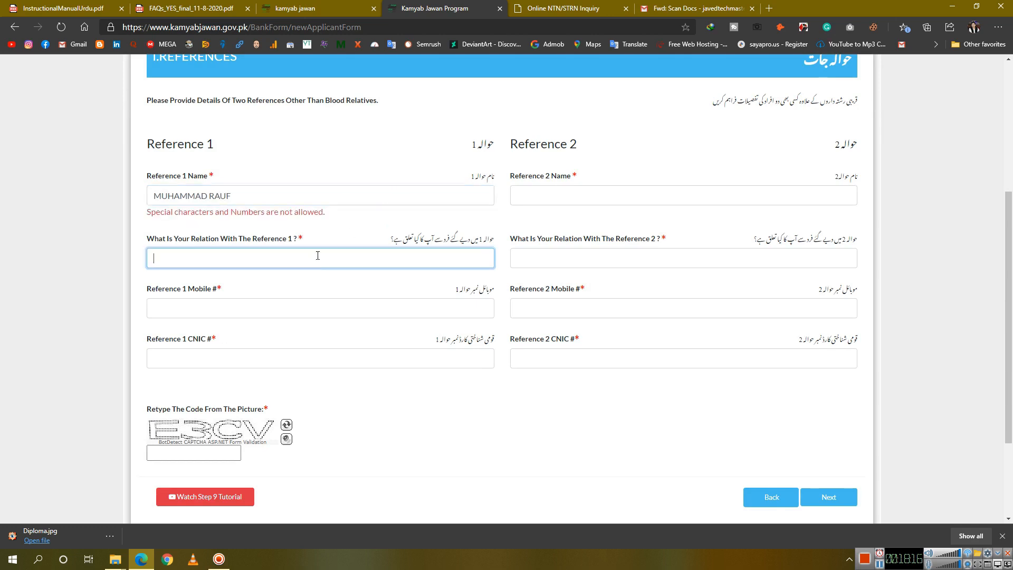
type("FRIEND")
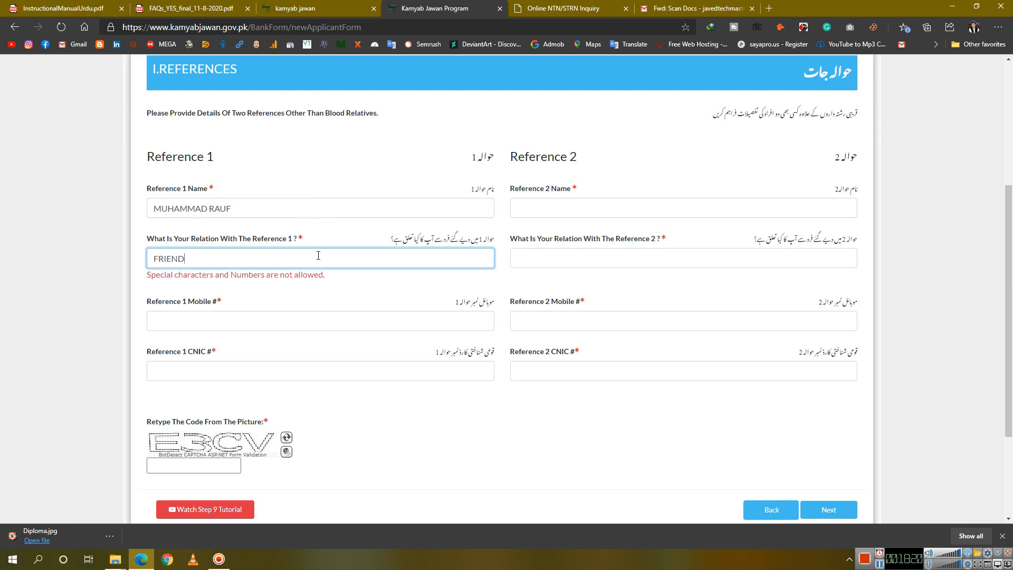
left_click(289, 320)
type("03")
left_click(274, 371)
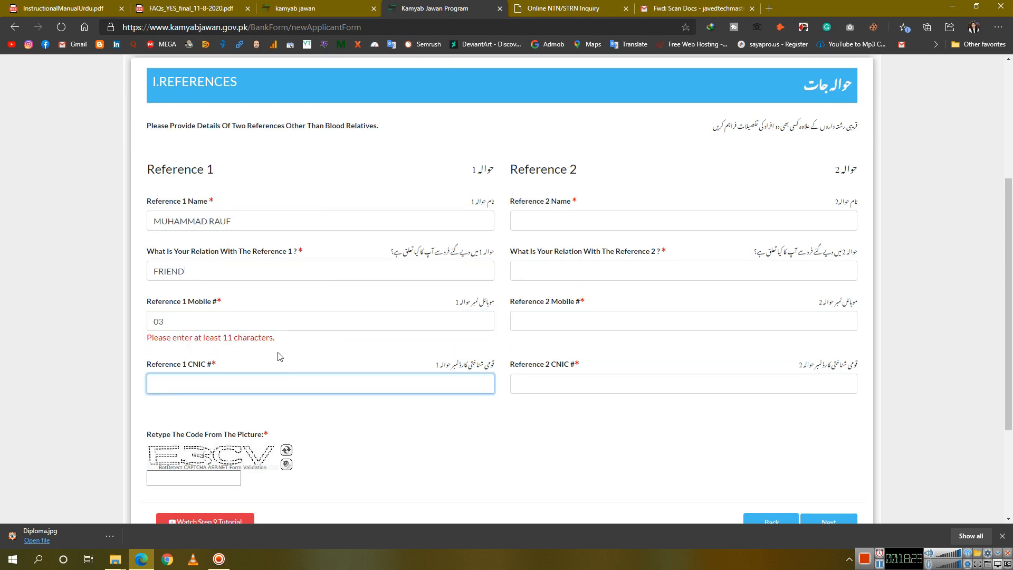
left_click(290, 322)
left_click(396, 389)
scroll(395, 389, "down", 1)
left_click(222, 405)
type("E3CV")
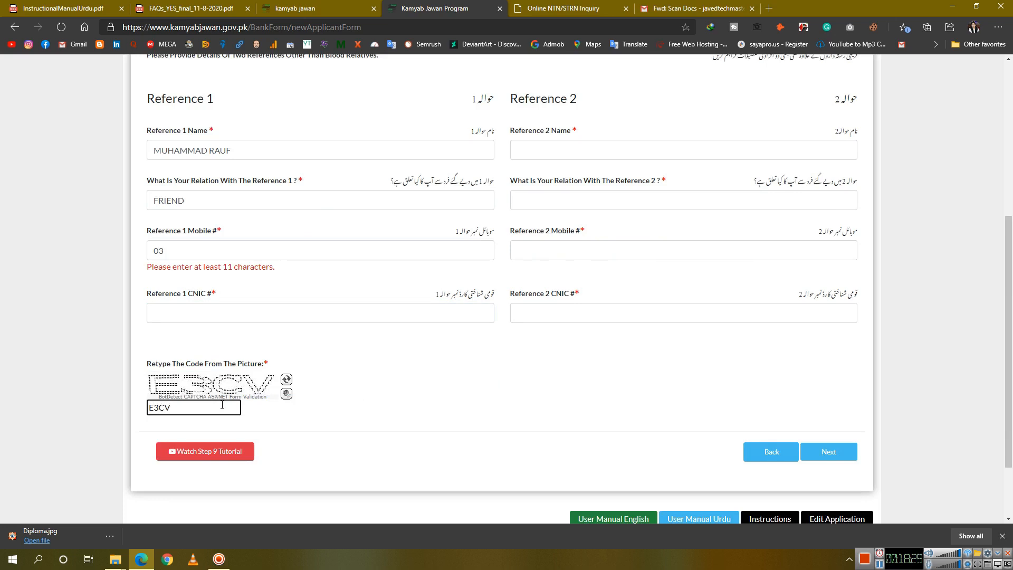
Enter Reference 2's name and Reference 1's CNIC number
left_click(598, 151)
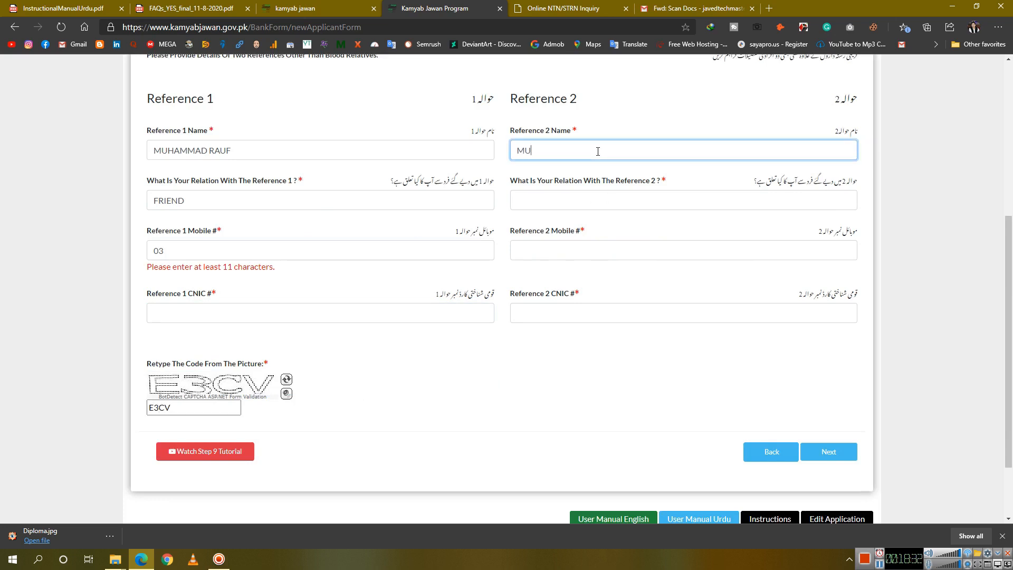
key("Tab")
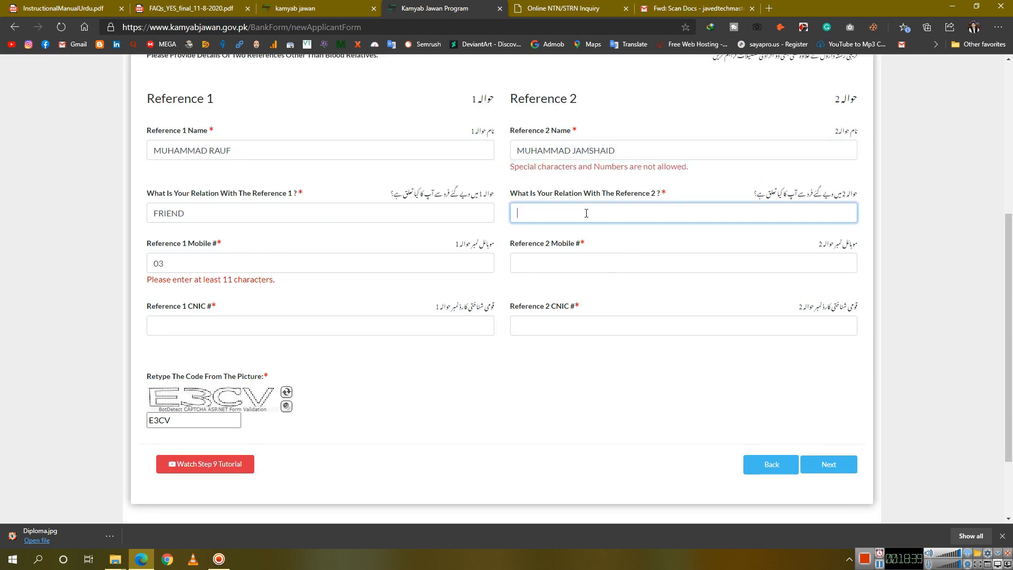
left_click(568, 261)
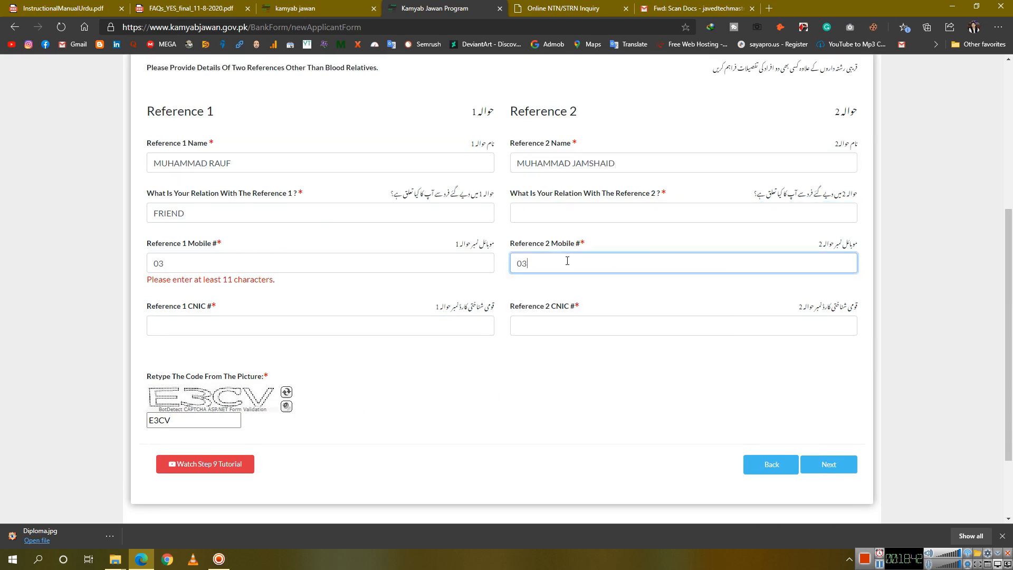
key("Tab")
left_click(310, 325)
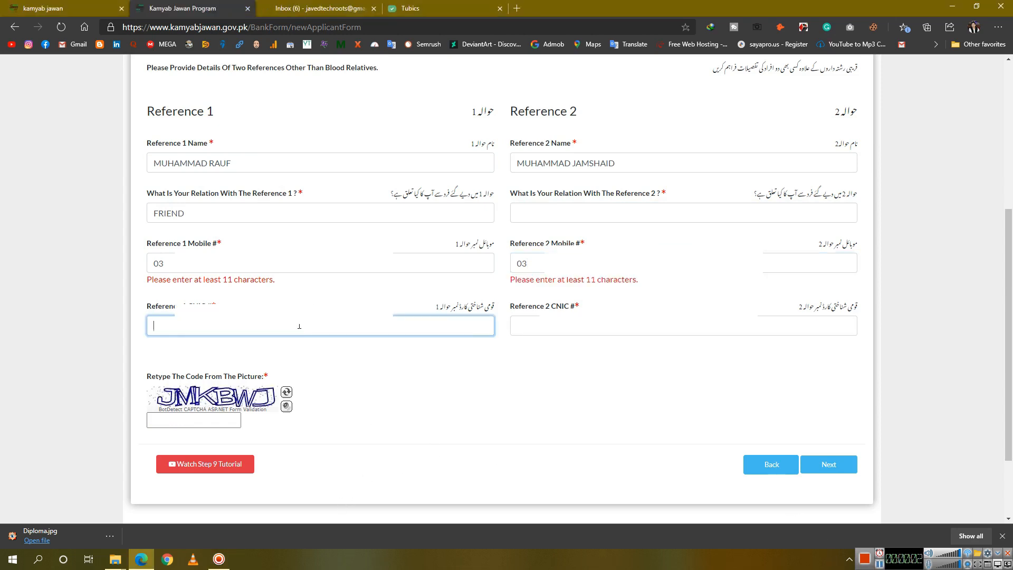
key("Tab")
left_click(329, 267)
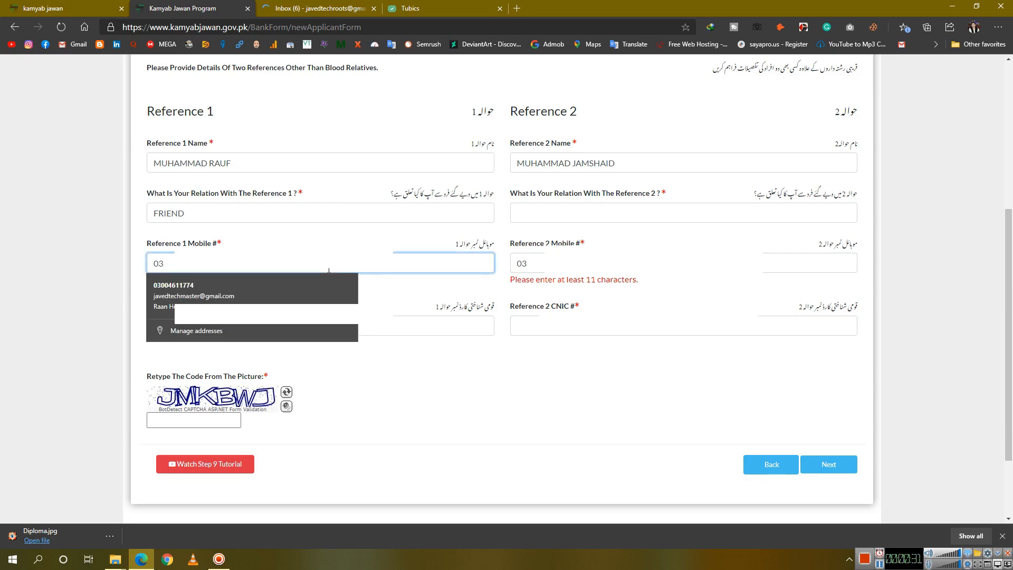
Correct Reference 1's name and complete both references' mobile numbers
left_click_drag(269, 167, 146, 174)
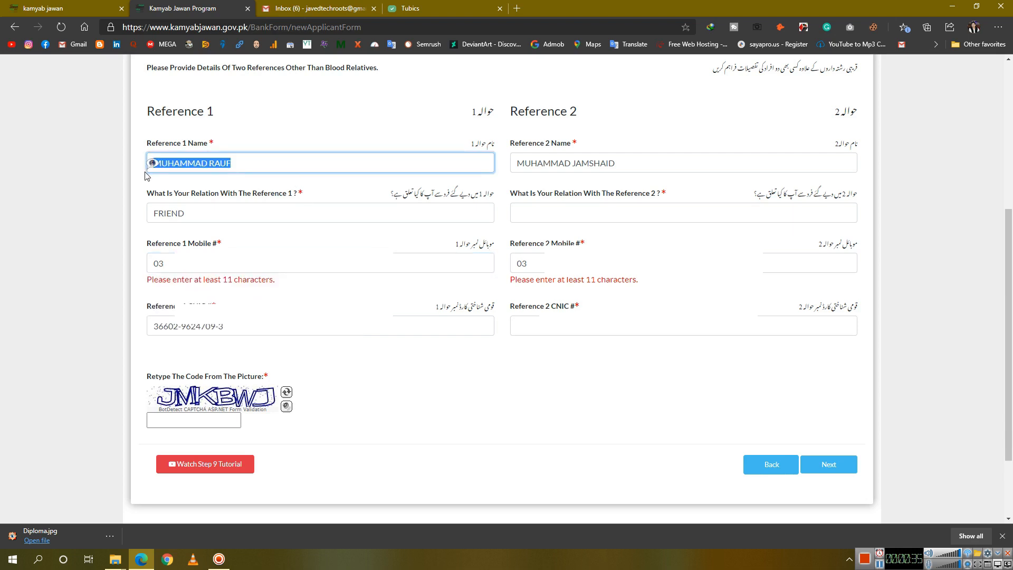
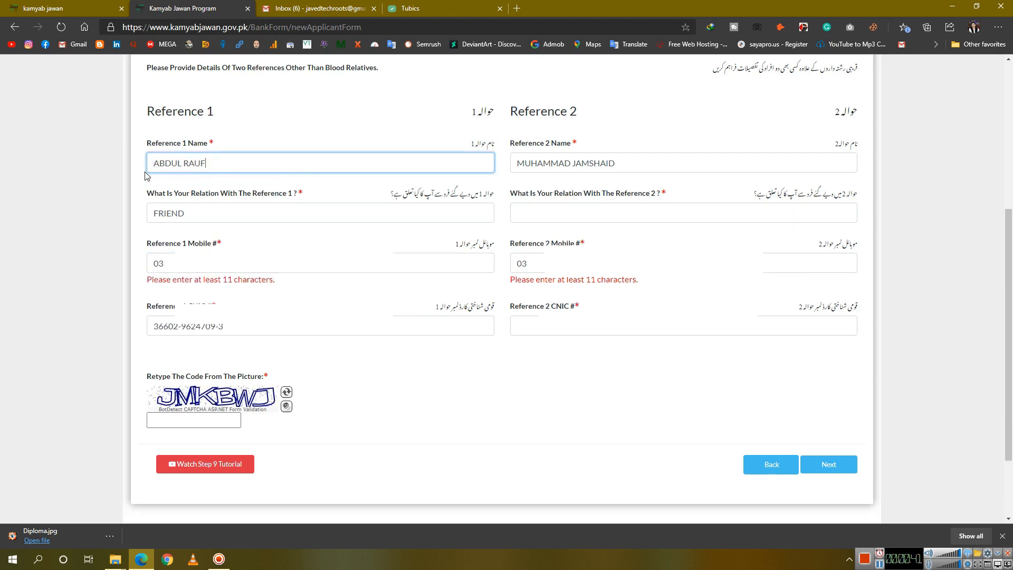
left_click(264, 264)
type("00")
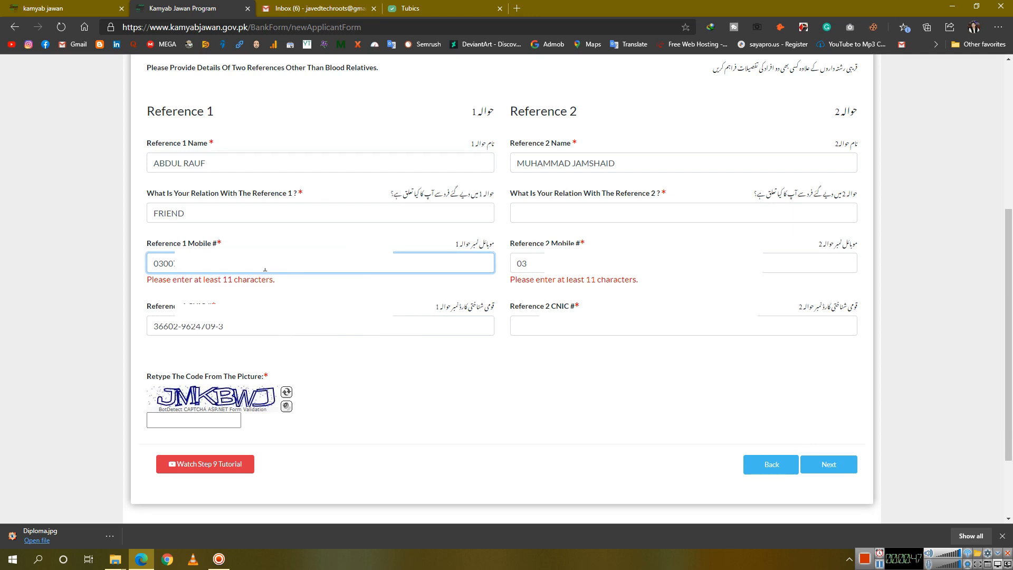
left_click(536, 391)
left_click(568, 216)
left_click(567, 263)
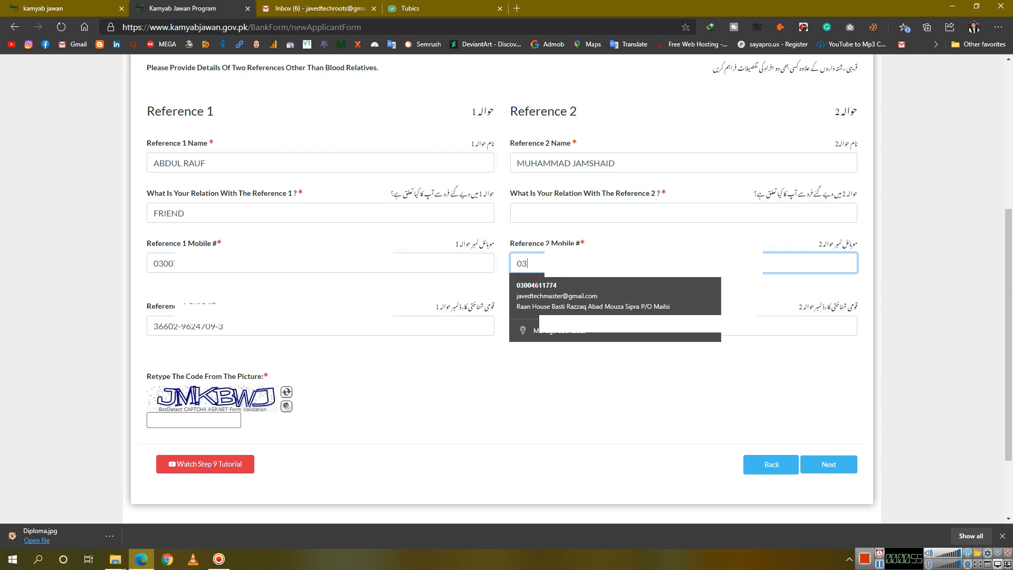
type("0142")
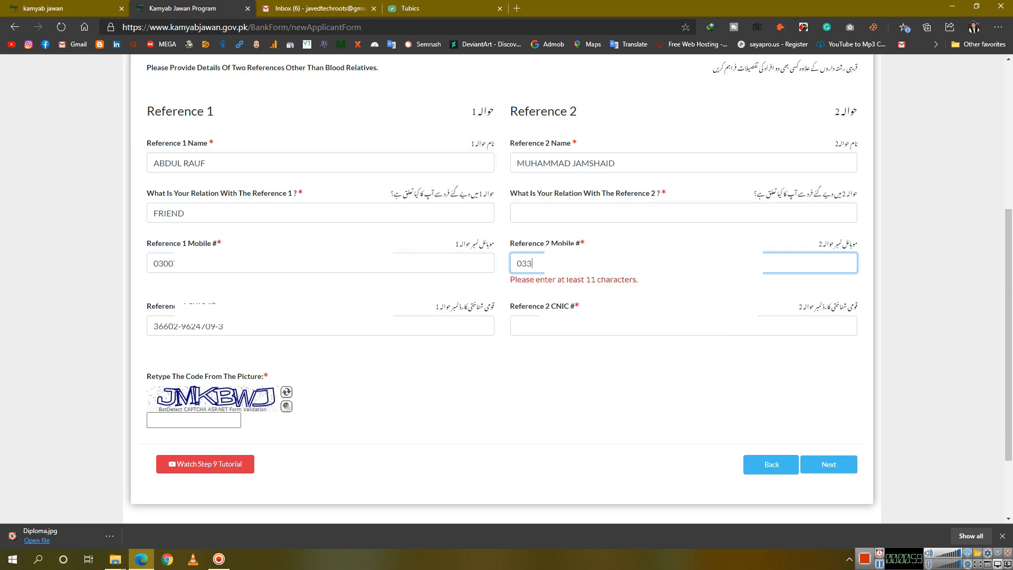
type("0")
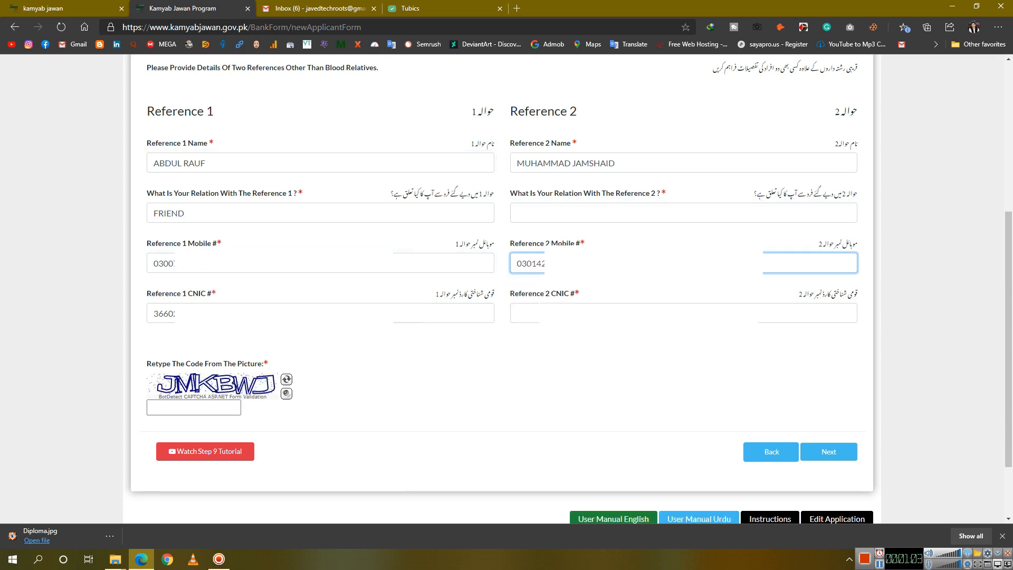
Set Reference 2's relation to FRIEND, re-enter the picture code, and type Reference 2's CNIC
left_click(553, 218)
type("FRIEND")
left_click(556, 309)
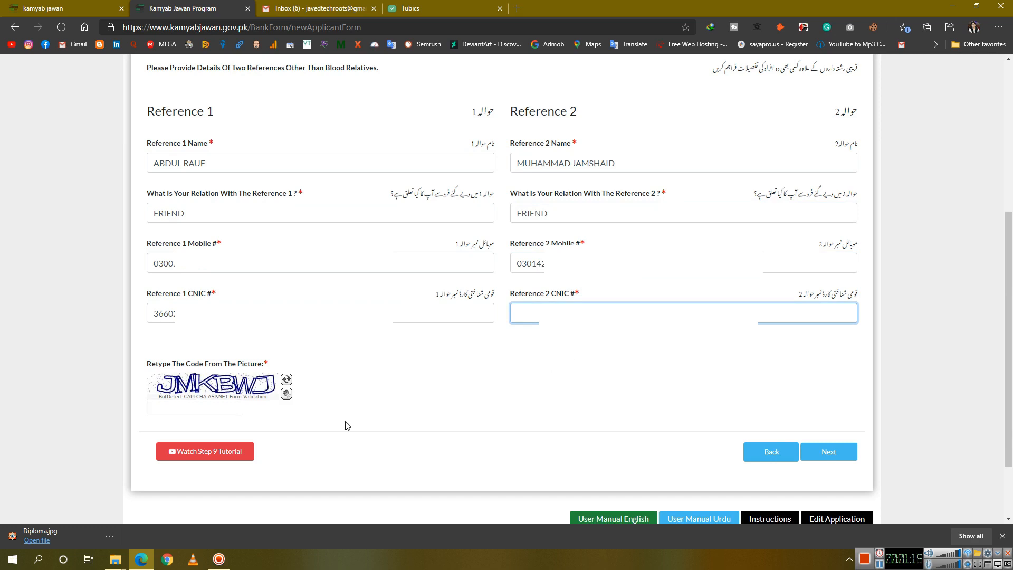
left_click_drag(860, 71, 850, 72)
left_click(821, 80)
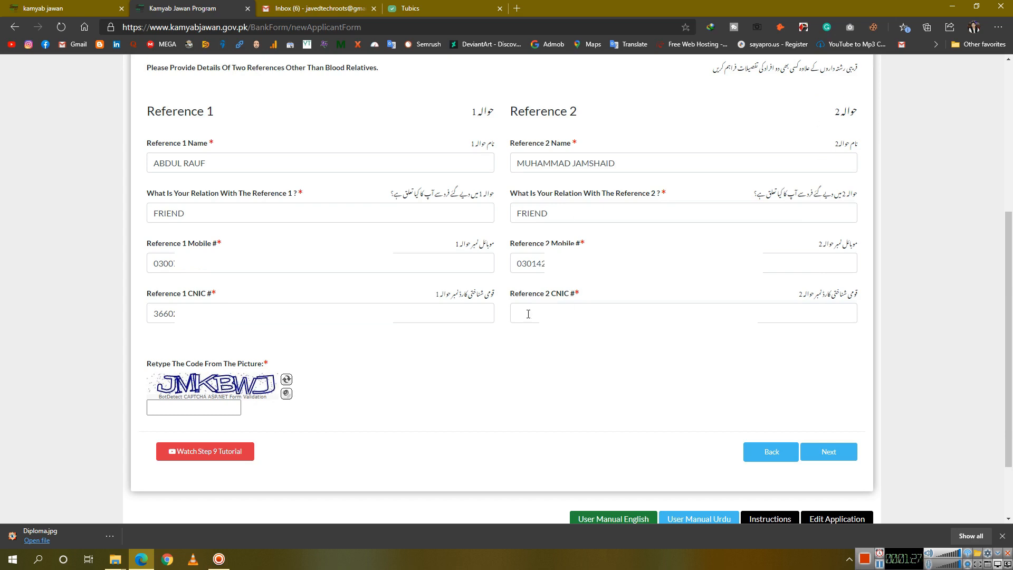
left_click(215, 408)
type("JMKBWJ")
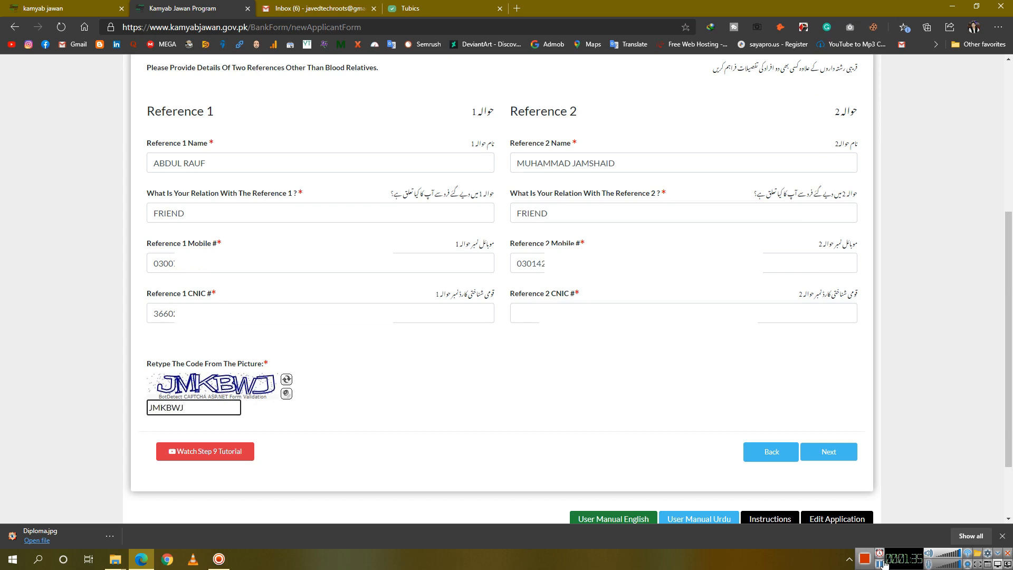
left_click(881, 562)
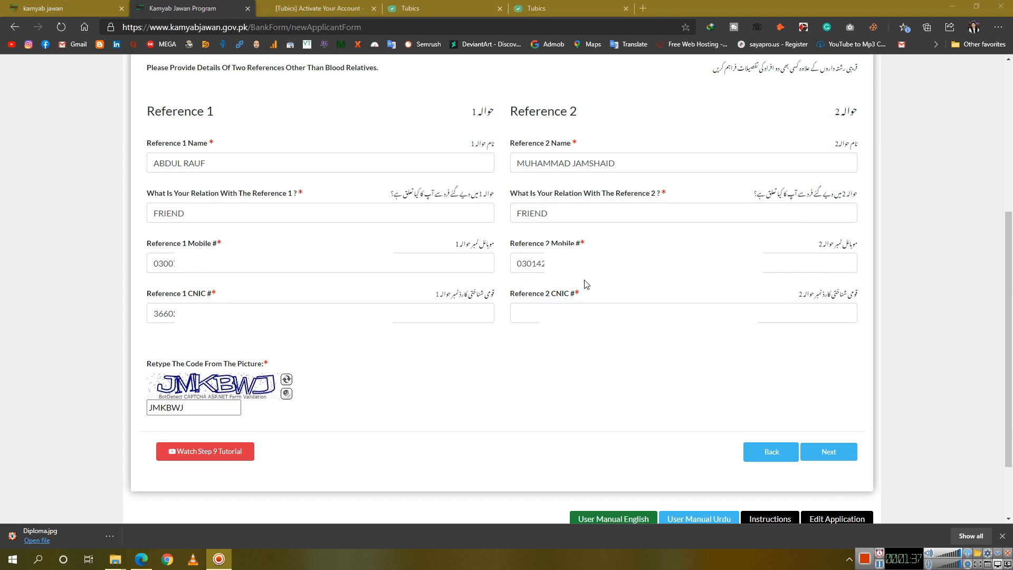
left_click(580, 314)
key("BackSpace")
key("BackSpace")
key("BackSpace")
key("BackSpace")
key("BackSpace")
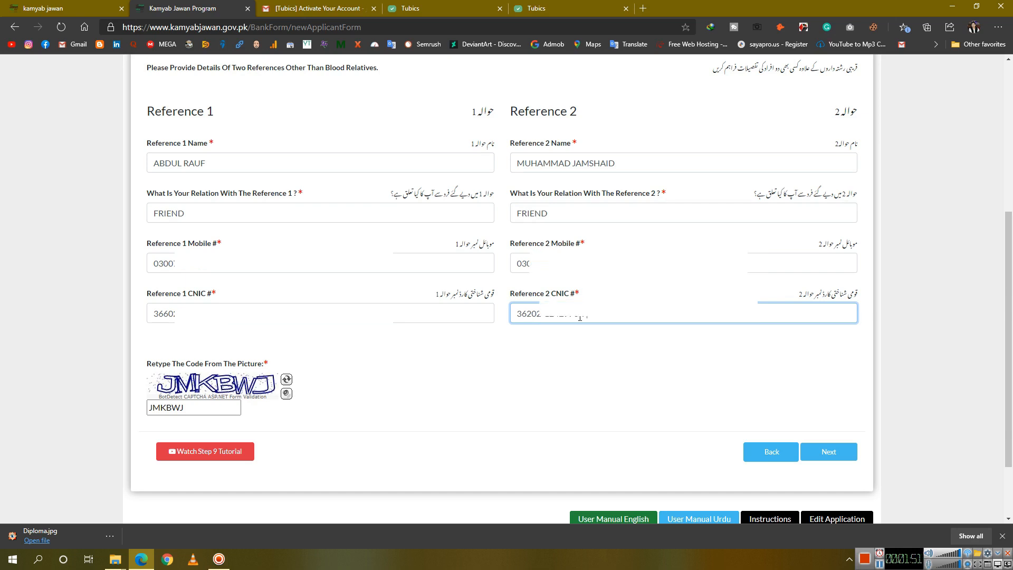
left_click(665, 410)
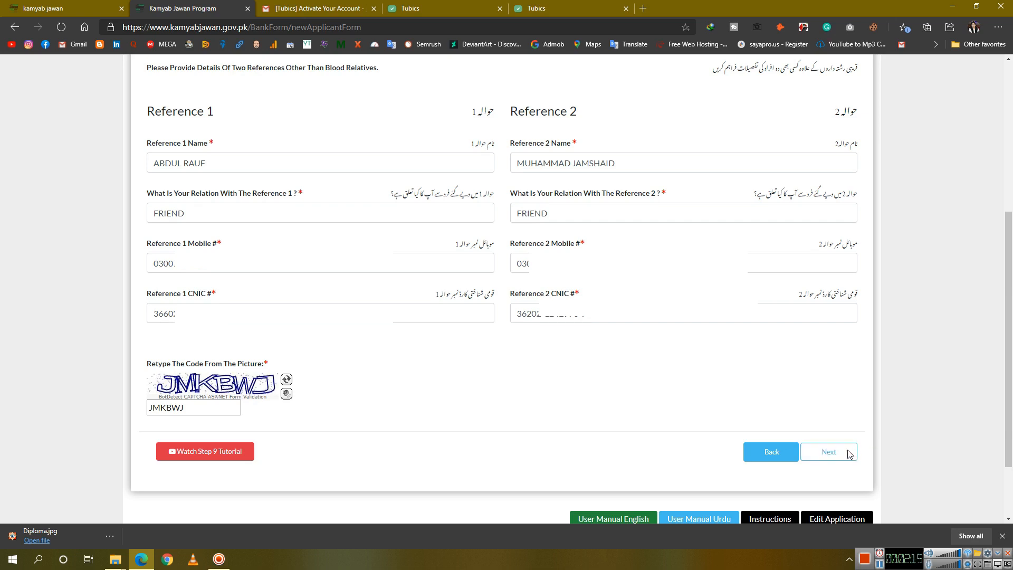
Agree to the declaration's terms and conditions and submit the loan application
left_click(820, 452)
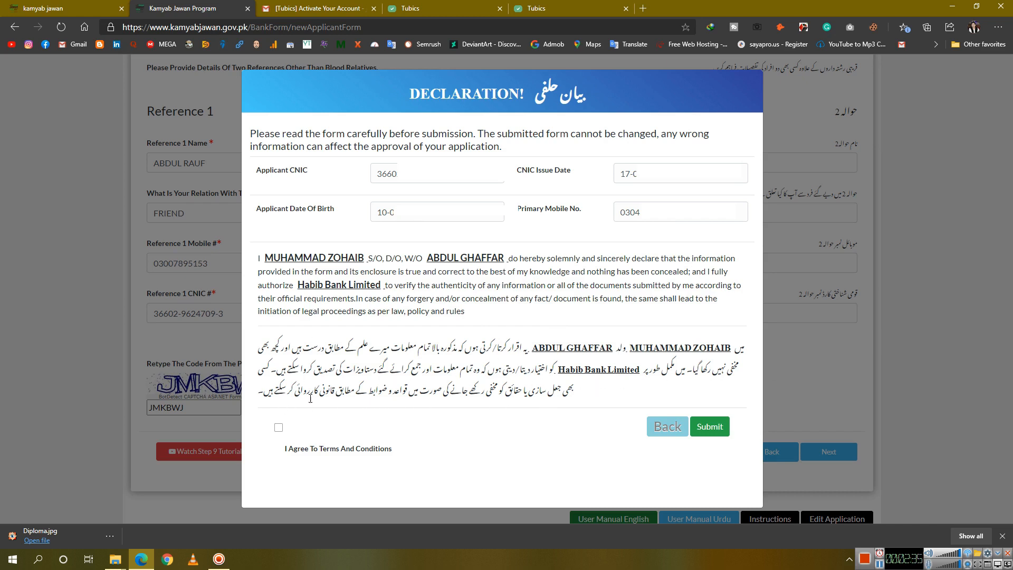
left_click(279, 427)
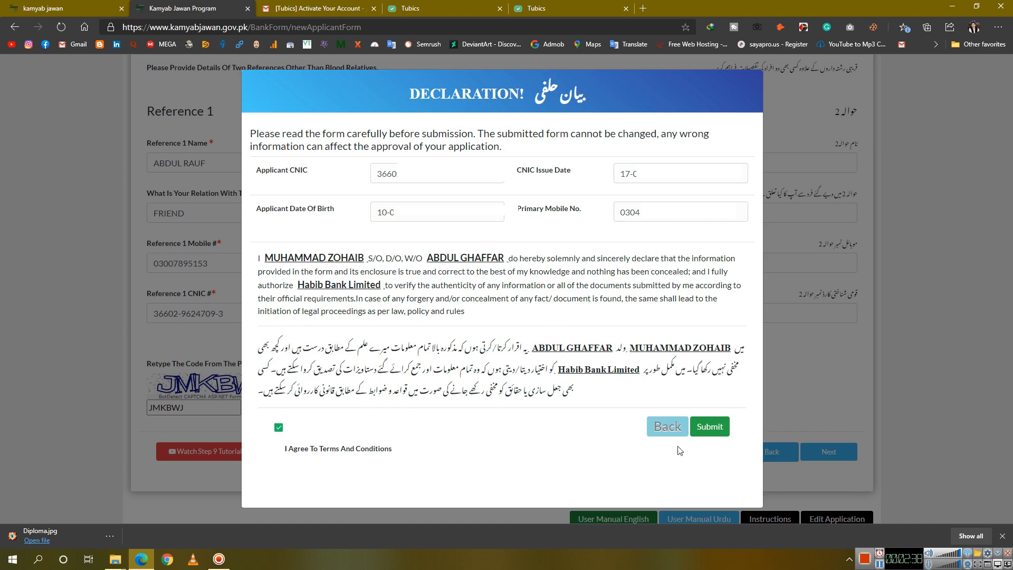
left_click(710, 427)
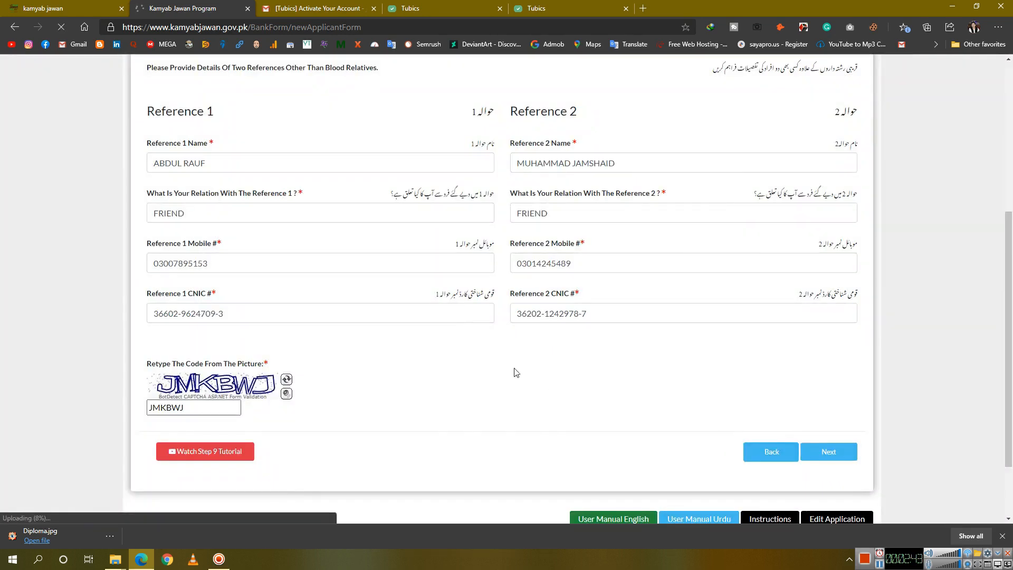